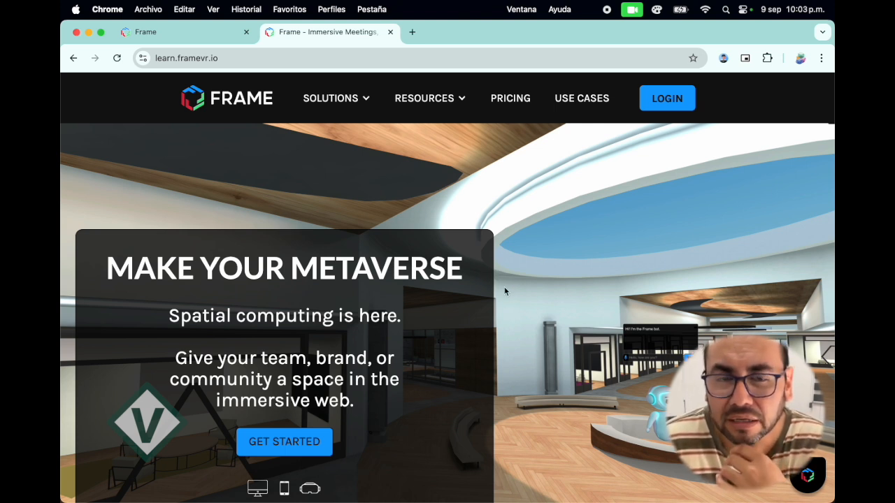
Review the Frame homepage's introduction, client logos, and sections on virtual offices, 3D campus teaching and immersive events.
{"action": "scroll", "coordinate": [506, 291], "scroll_direction": "down", "scroll_amount": 2}
{"action": "scroll", "coordinate": [505, 291], "scroll_direction": "down", "scroll_amount": 3}
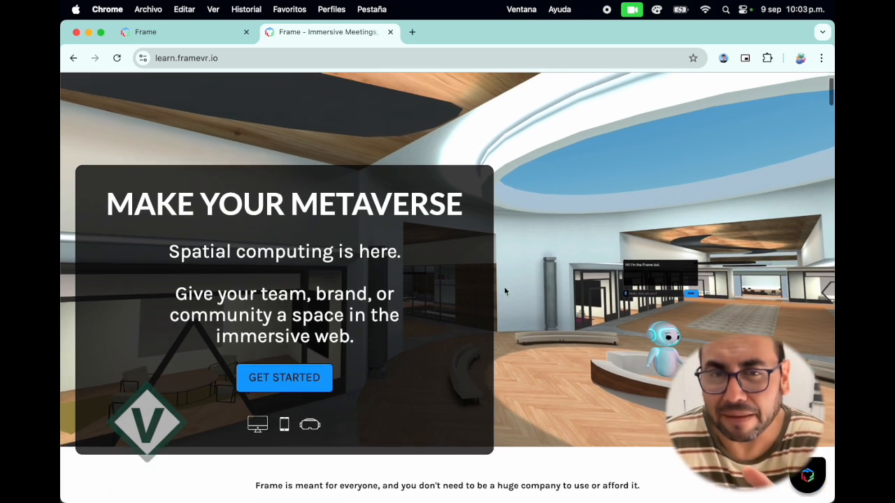
{"action": "scroll", "coordinate": [505, 291], "scroll_direction": "down", "scroll_amount": 3}
{"action": "scroll", "coordinate": [505, 291], "scroll_direction": "down", "scroll_amount": 1}
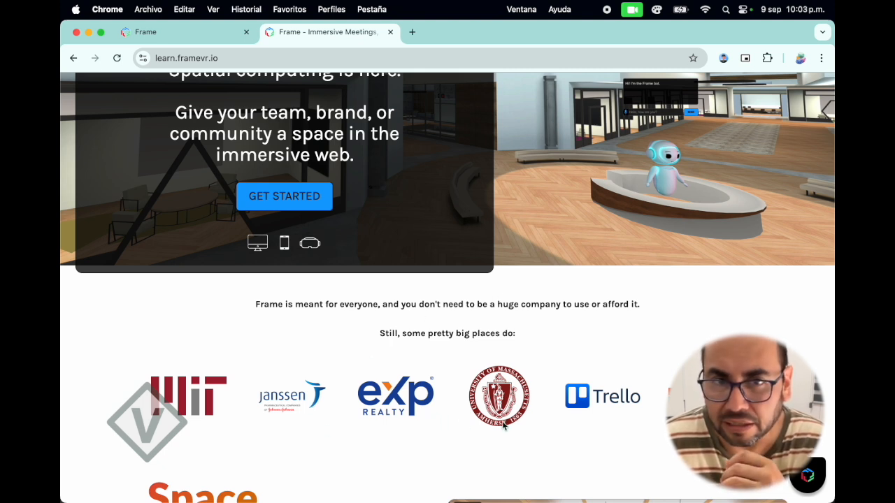
{"action": "scroll", "coordinate": [592, 426], "scroll_direction": "down", "scroll_amount": 3}
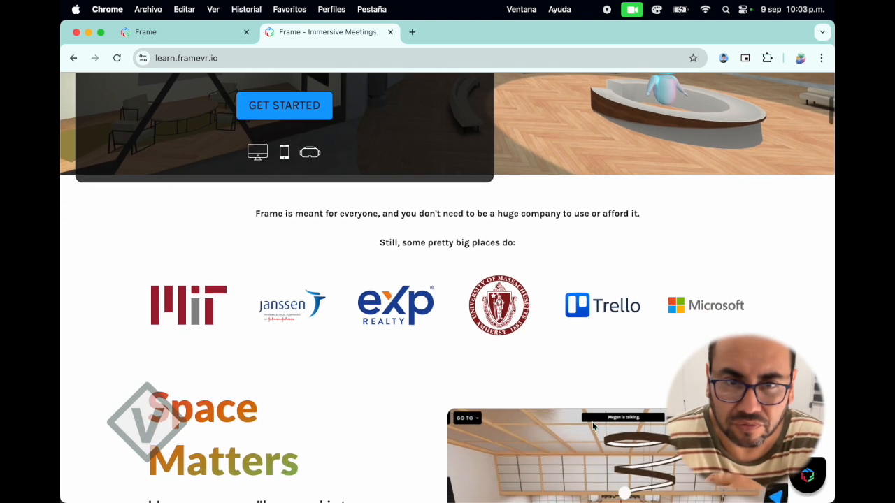
{"action": "scroll", "coordinate": [592, 427], "scroll_direction": "down", "scroll_amount": 2}
{"action": "scroll", "coordinate": [592, 421], "scroll_direction": "down", "scroll_amount": 2}
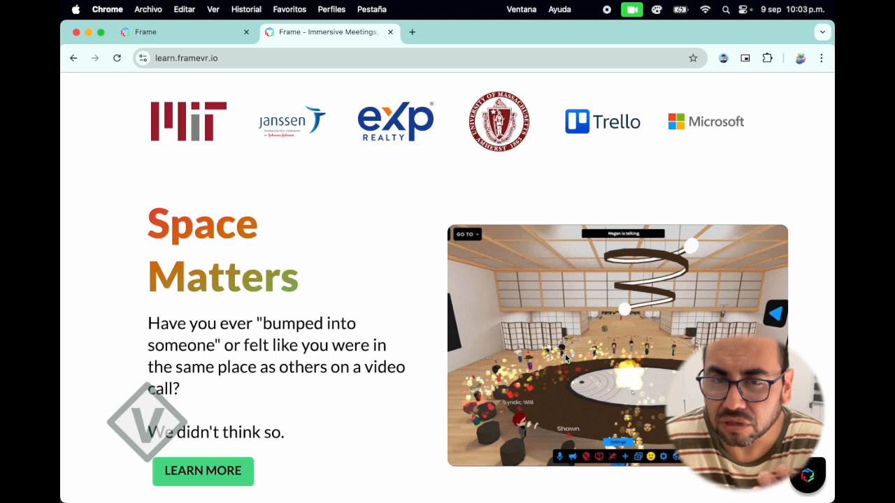
{"action": "scroll", "coordinate": [607, 363], "scroll_direction": "down", "scroll_amount": 1}
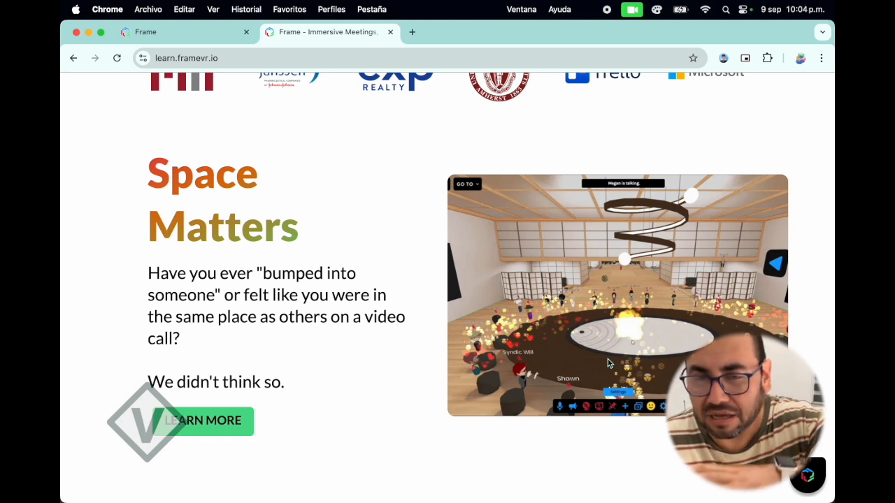
{"action": "scroll", "coordinate": [608, 363], "scroll_direction": "down", "scroll_amount": 7}
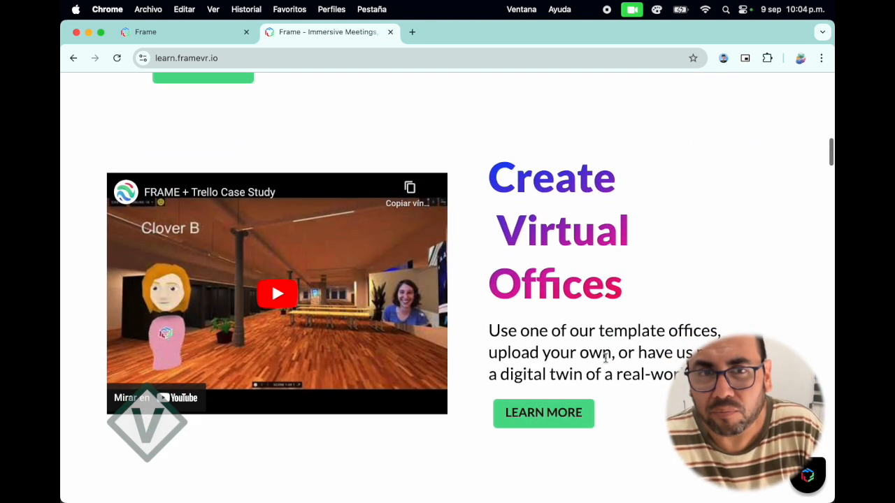
{"action": "scroll", "coordinate": [542, 355], "scroll_direction": "down", "scroll_amount": 1}
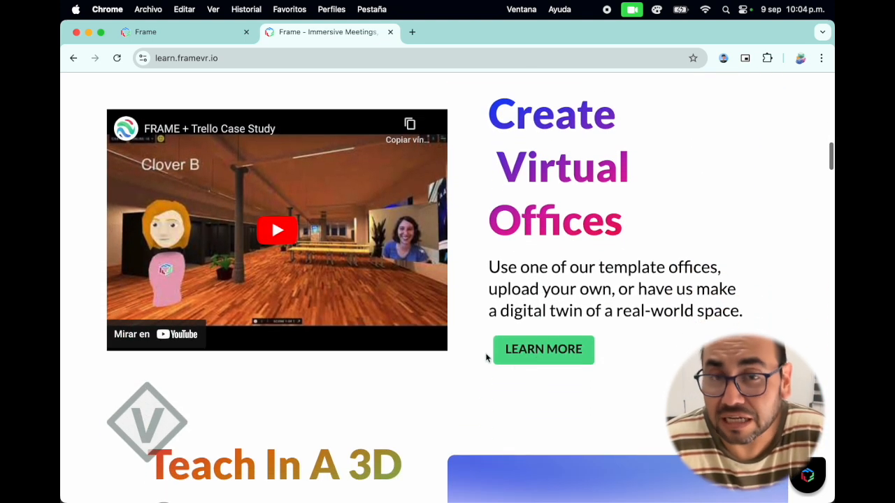
{"action": "scroll", "coordinate": [477, 341], "scroll_direction": "down", "scroll_amount": 7}
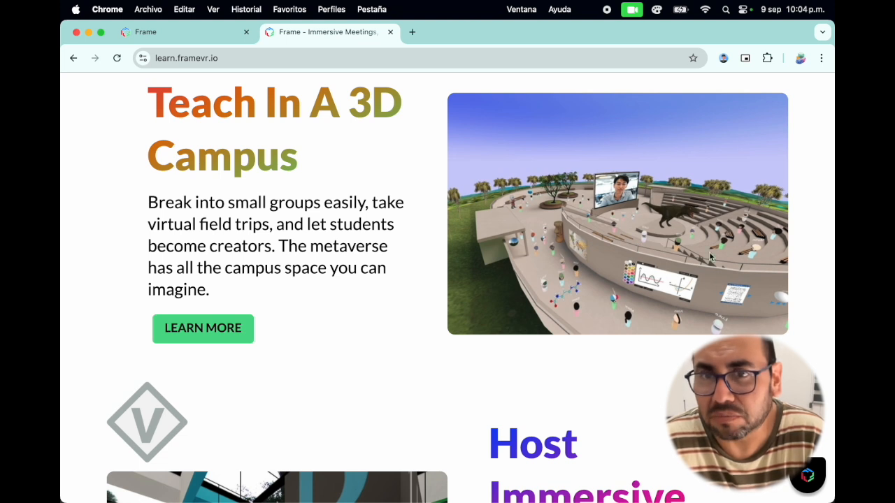
{"action": "scroll", "coordinate": [675, 254], "scroll_direction": "down", "scroll_amount": 5}
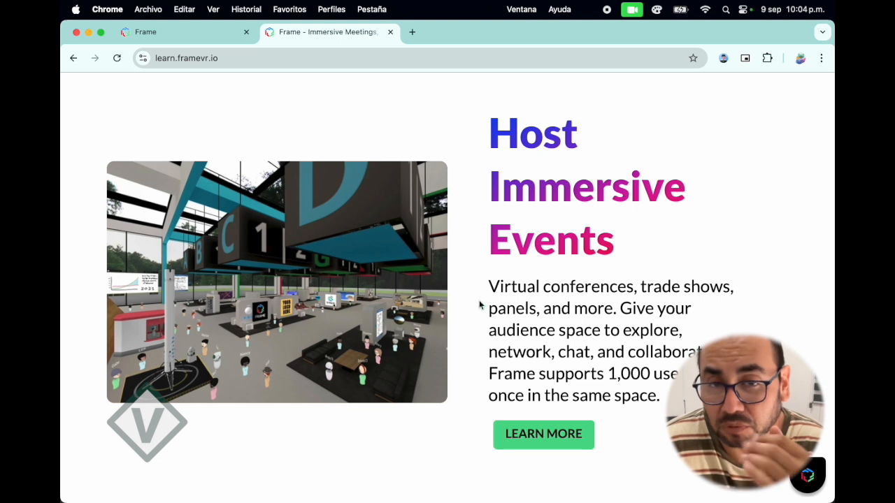
Examine the gallery of Frame use cases on the homepage, from Coca-Cola HBC and Carrefour to Trello and University of Massachusetts.
{"action": "scroll", "coordinate": [479, 306], "scroll_direction": "down", "scroll_amount": 4}
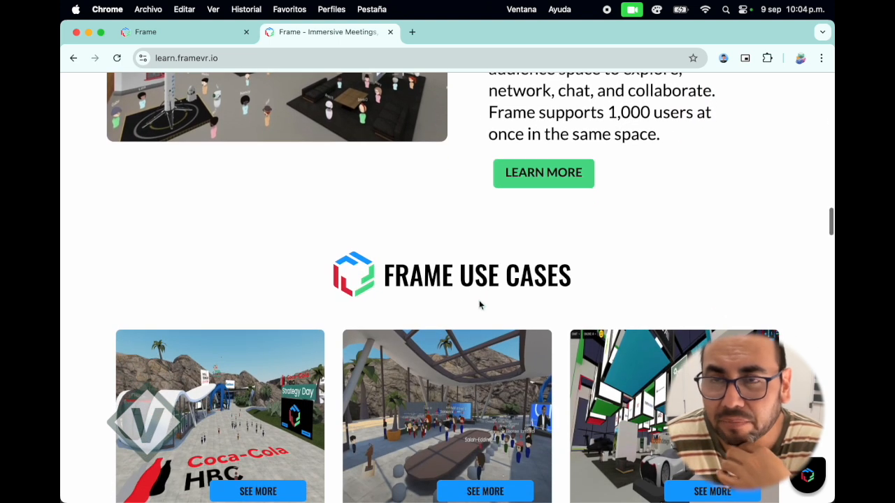
{"action": "scroll", "coordinate": [480, 304], "scroll_direction": "down", "scroll_amount": 2}
{"action": "scroll", "coordinate": [480, 303], "scroll_direction": "down", "scroll_amount": 2}
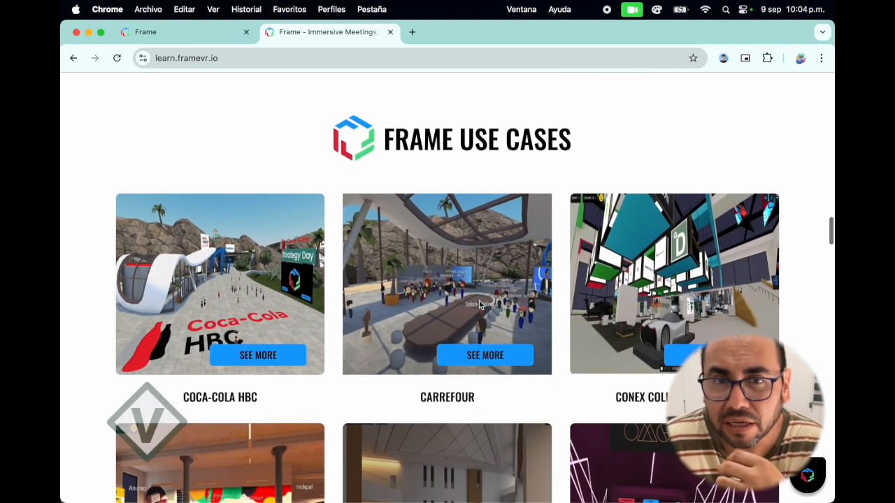
{"action": "scroll", "coordinate": [554, 322], "scroll_direction": "down", "scroll_amount": 1}
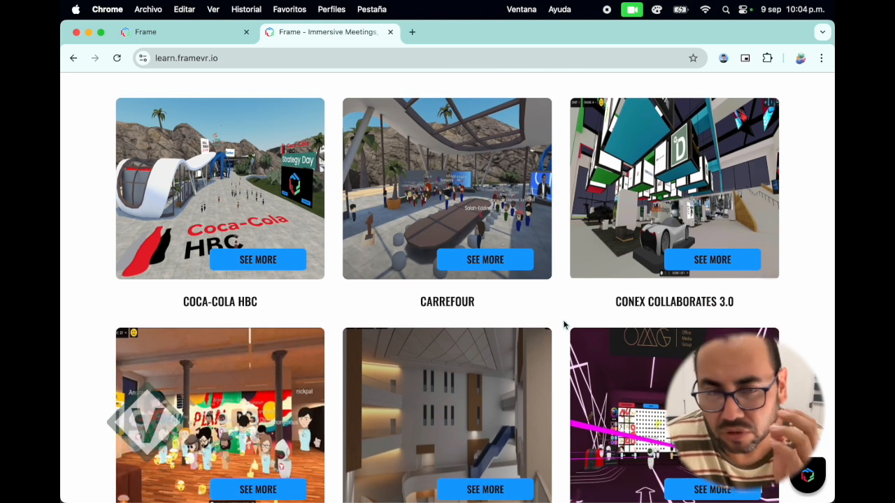
{"action": "scroll", "coordinate": [564, 324], "scroll_direction": "down", "scroll_amount": 2}
{"action": "scroll", "coordinate": [564, 324], "scroll_direction": "down", "scroll_amount": 2}
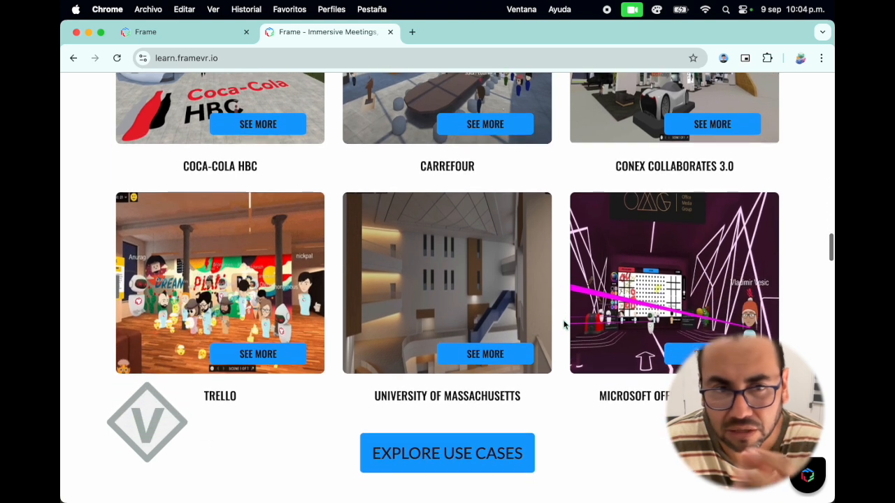
{"action": "scroll", "coordinate": [563, 325], "scroll_direction": "down", "scroll_amount": 8}
{"action": "scroll", "coordinate": [563, 324], "scroll_direction": "down", "scroll_amount": 3}
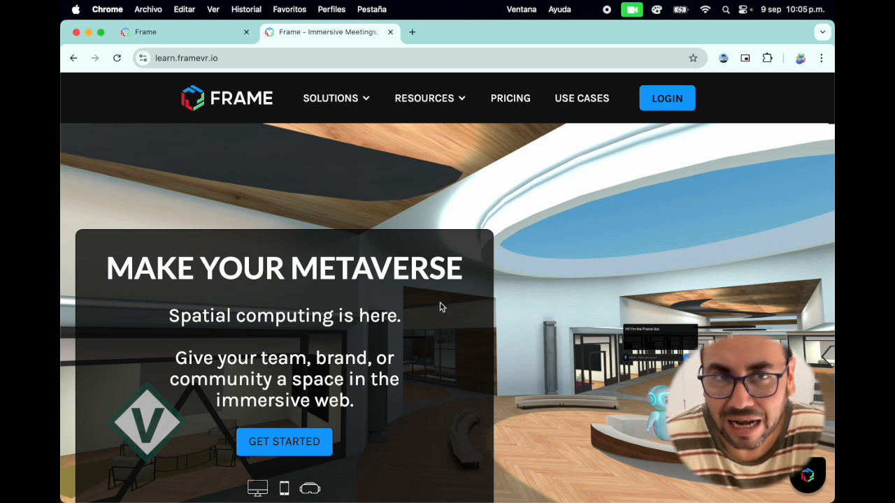
Log in to Frame with the verzio.net Google account and approve the sign-in.
{"action": "left_click", "coordinate": [657, 106]}
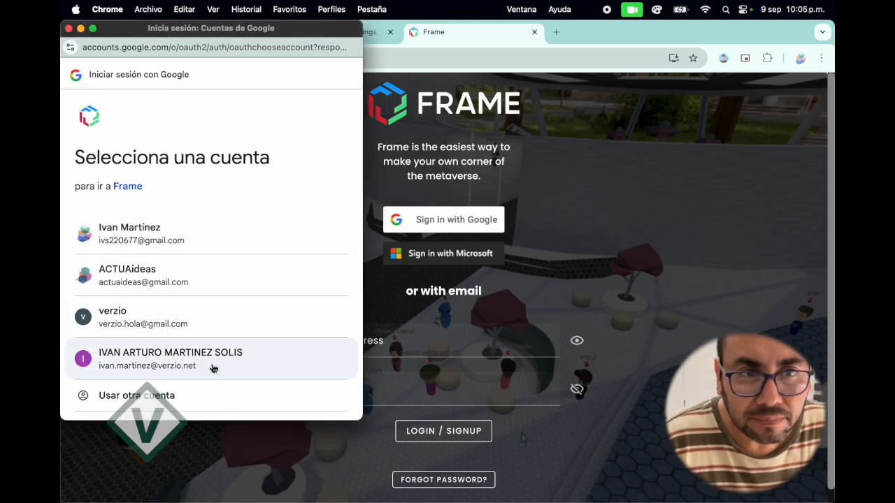
{"action": "left_click", "coordinate": [217, 367]}
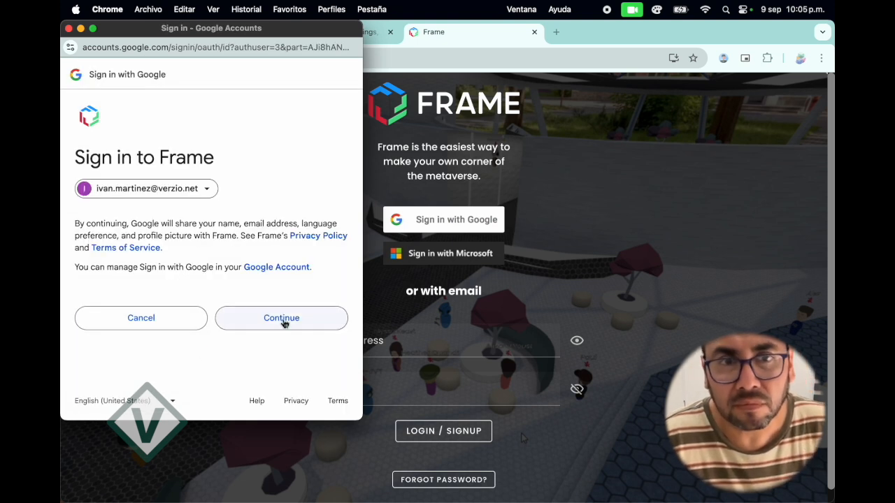
{"action": "left_click", "coordinate": [284, 325]}
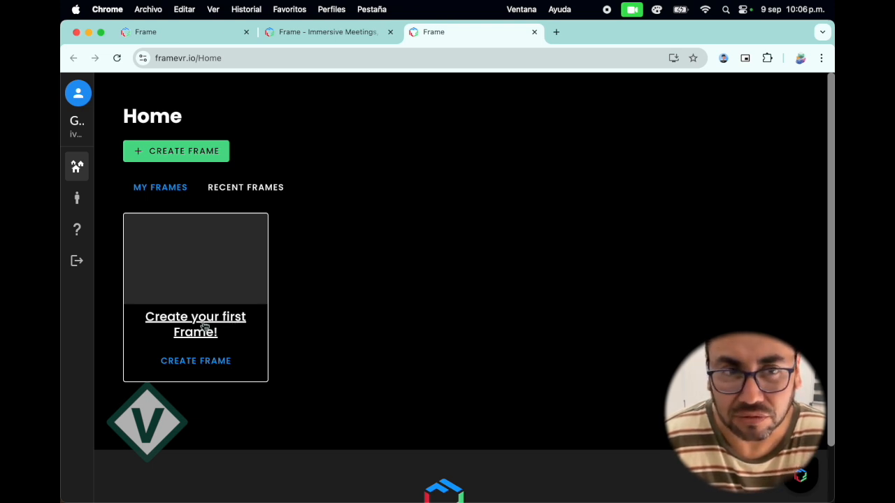
Start creating a first Frame and name it prueba14000.
{"action": "left_click", "coordinate": [212, 367]}
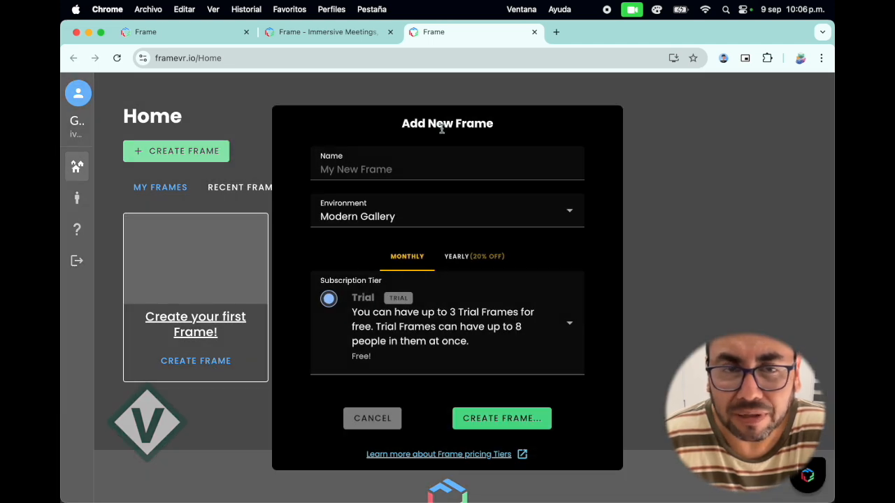
{"action": "left_click", "coordinate": [358, 170]}
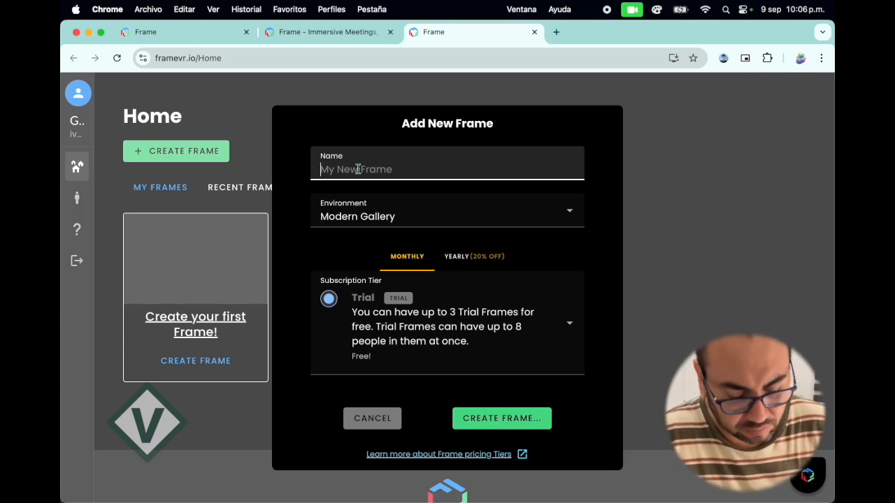
{"action": "type", "text": "prueba"}
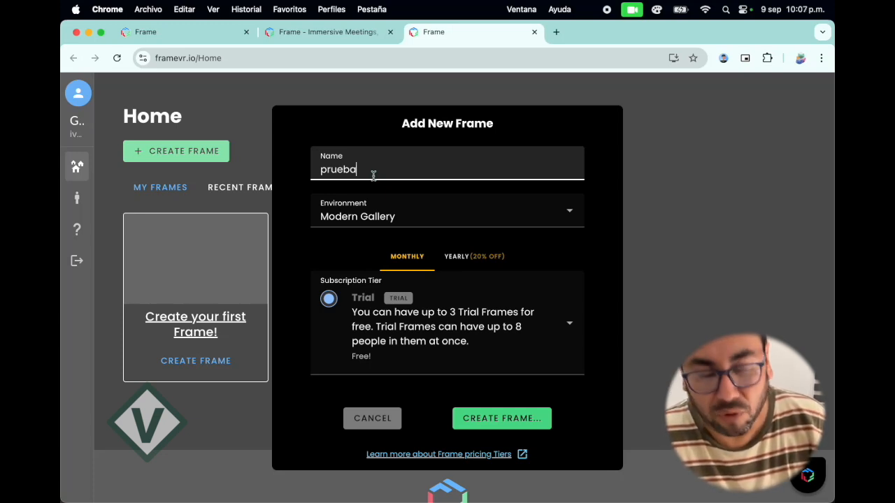
{"action": "type", "text": "14000"}
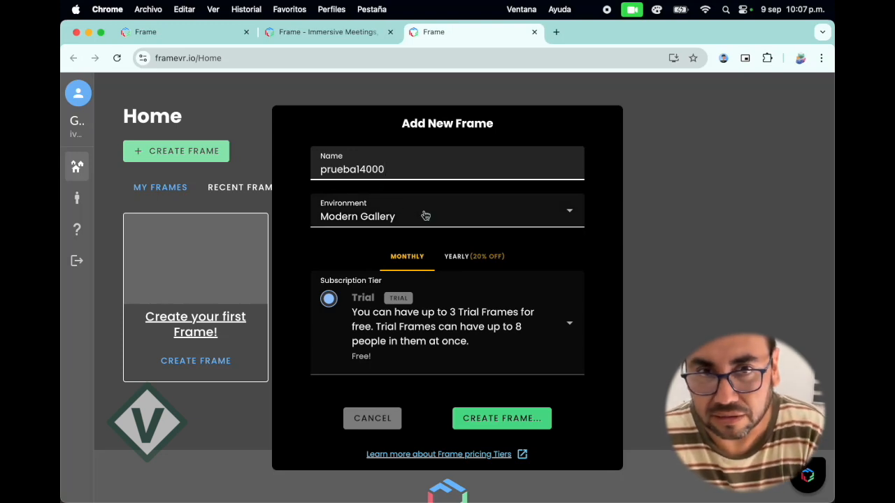
Examine the environments available for the new Frame, from Modern Gallery through Atlas Hall and Painterly to Resort and Serenity Garden.
{"action": "left_click", "coordinate": [571, 214]}
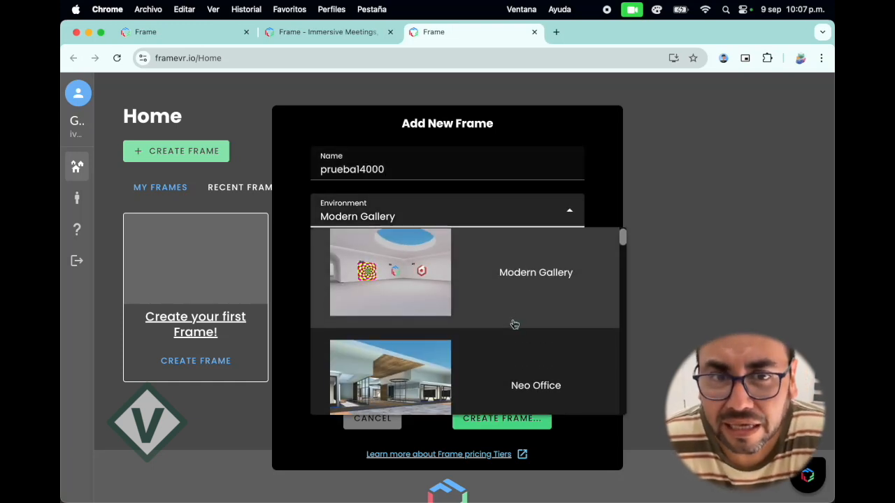
{"action": "scroll", "coordinate": [514, 325], "scroll_direction": "down", "scroll_amount": 5}
{"action": "scroll", "coordinate": [515, 324], "scroll_direction": "down", "scroll_amount": 3}
{"action": "scroll", "coordinate": [514, 324], "scroll_direction": "down", "scroll_amount": 3}
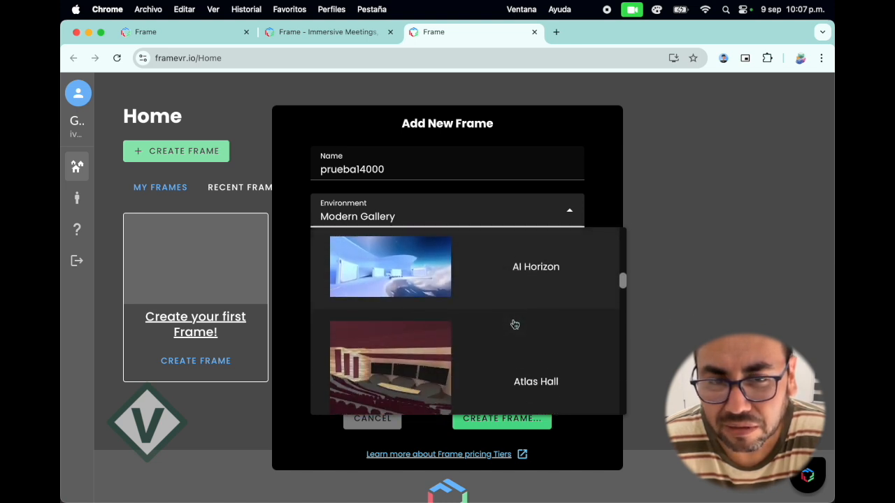
{"action": "scroll", "coordinate": [515, 324], "scroll_direction": "down", "scroll_amount": 1}
{"action": "scroll", "coordinate": [514, 326], "scroll_direction": "down", "scroll_amount": 1}
{"action": "scroll", "coordinate": [515, 326], "scroll_direction": "down", "scroll_amount": 1}
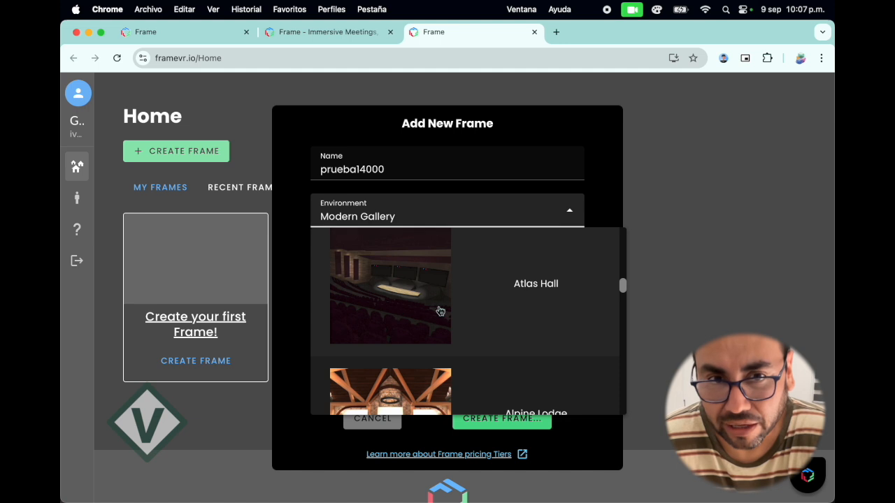
{"action": "scroll", "coordinate": [513, 319], "scroll_direction": "down", "scroll_amount": 2}
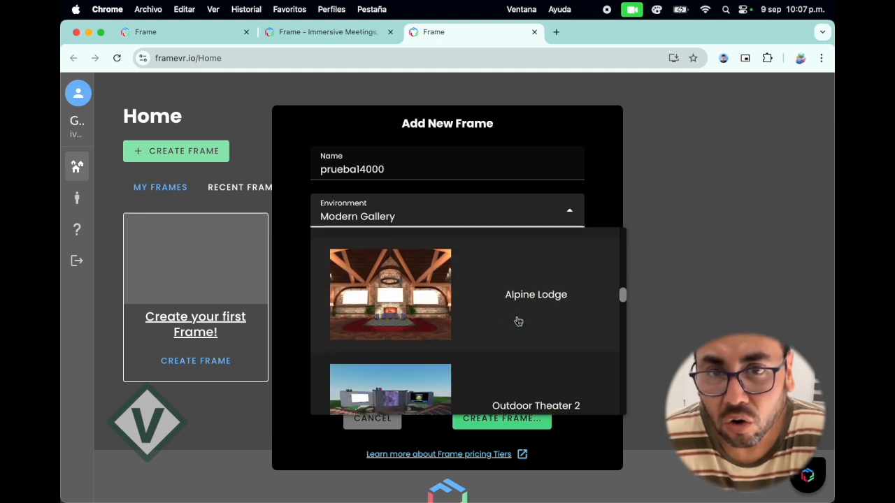
{"action": "scroll", "coordinate": [520, 323], "scroll_direction": "down", "scroll_amount": 2}
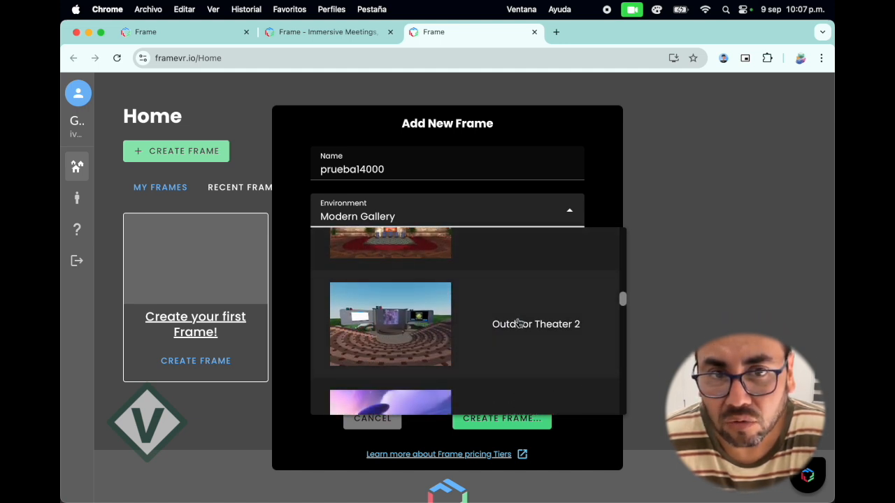
{"action": "scroll", "coordinate": [520, 322], "scroll_direction": "down", "scroll_amount": 2}
{"action": "scroll", "coordinate": [520, 323], "scroll_direction": "down", "scroll_amount": 1}
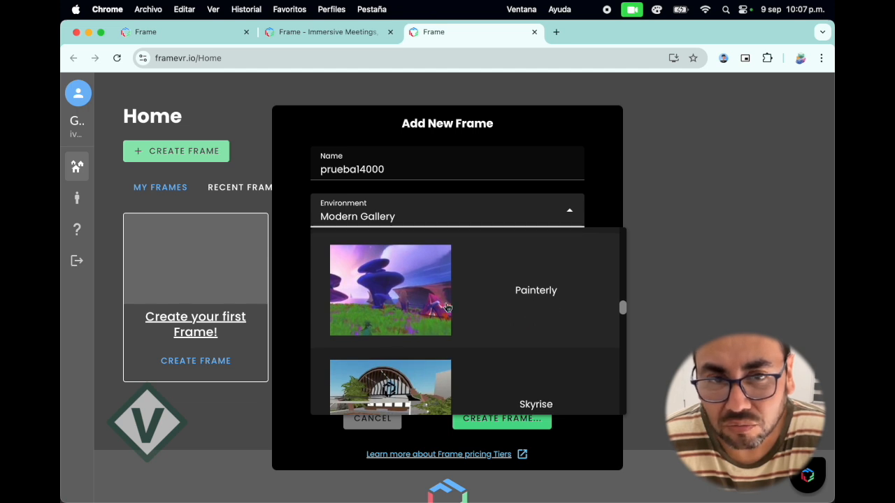
{"action": "scroll", "coordinate": [448, 308], "scroll_direction": "down", "scroll_amount": 2}
{"action": "scroll", "coordinate": [447, 308], "scroll_direction": "down", "scroll_amount": 1}
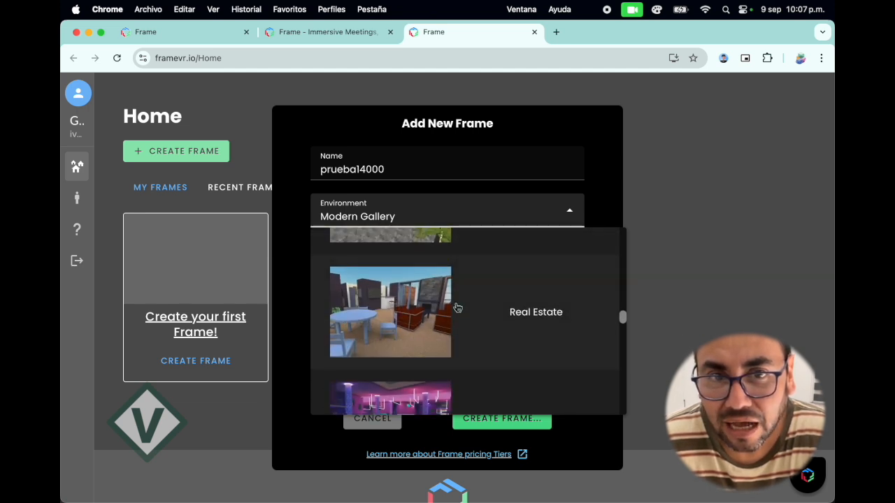
{"action": "scroll", "coordinate": [454, 307], "scroll_direction": "down", "scroll_amount": 1}
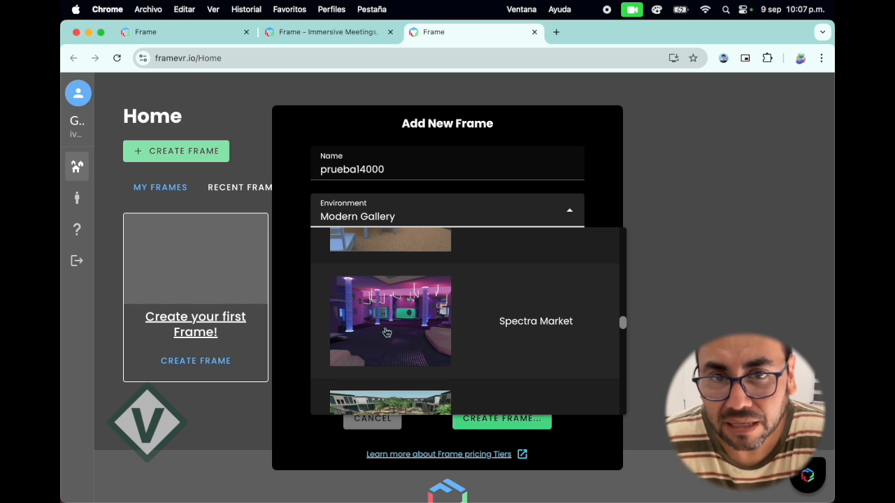
{"action": "scroll", "coordinate": [409, 332], "scroll_direction": "down", "scroll_amount": 1}
{"action": "scroll", "coordinate": [417, 335], "scroll_direction": "down", "scroll_amount": 1}
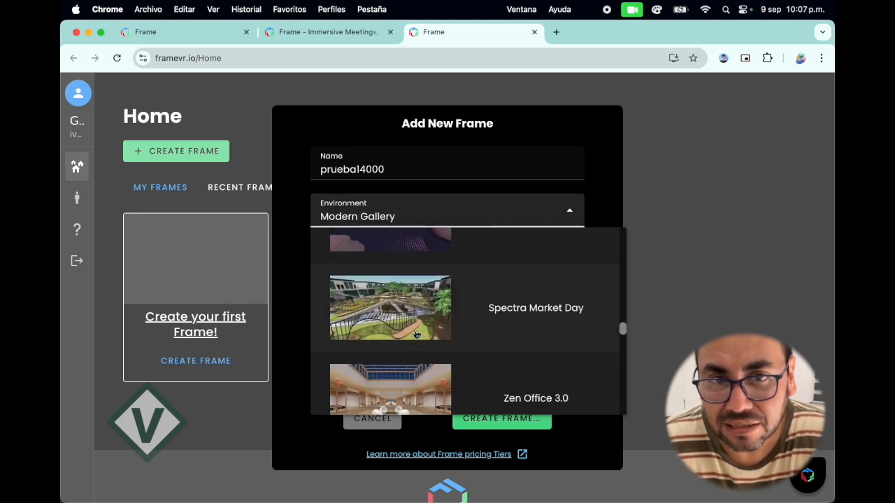
{"action": "scroll", "coordinate": [416, 334], "scroll_direction": "down", "scroll_amount": 1}
{"action": "scroll", "coordinate": [399, 329], "scroll_direction": "down", "scroll_amount": 1}
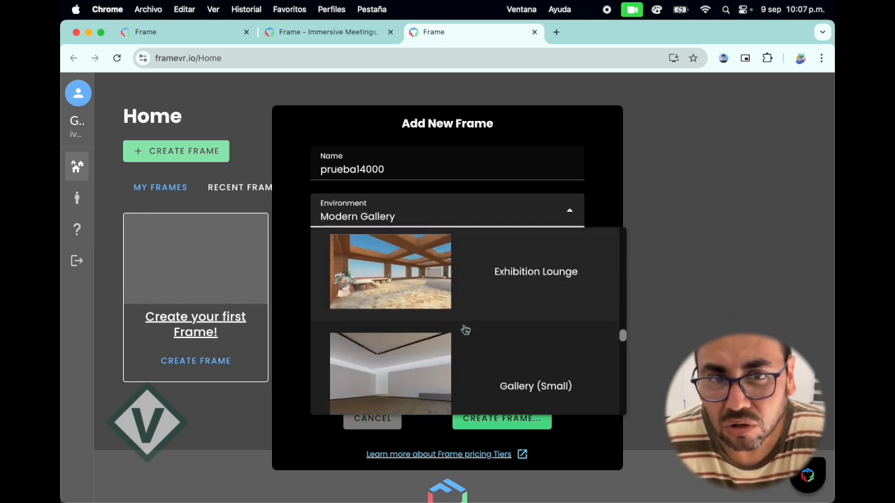
{"action": "scroll", "coordinate": [407, 327], "scroll_direction": "down", "scroll_amount": 1}
{"action": "scroll", "coordinate": [410, 332], "scroll_direction": "down", "scroll_amount": 1}
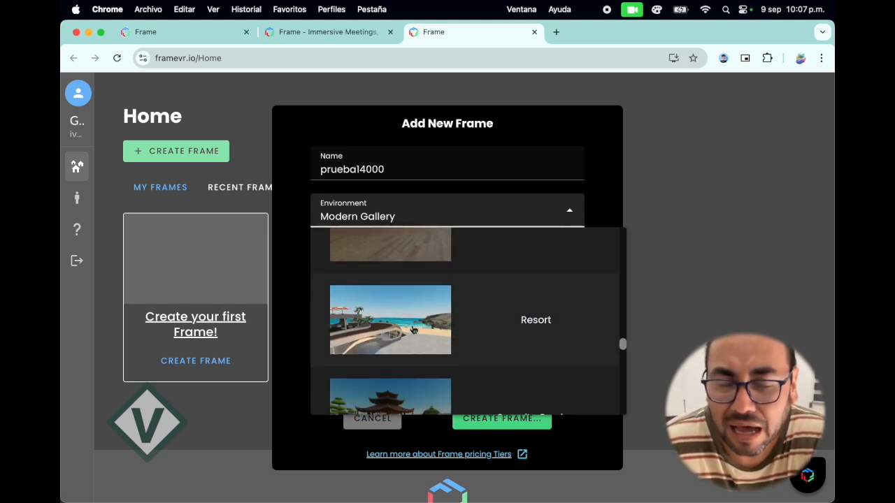
{"action": "scroll", "coordinate": [425, 334], "scroll_direction": "down", "scroll_amount": 1}
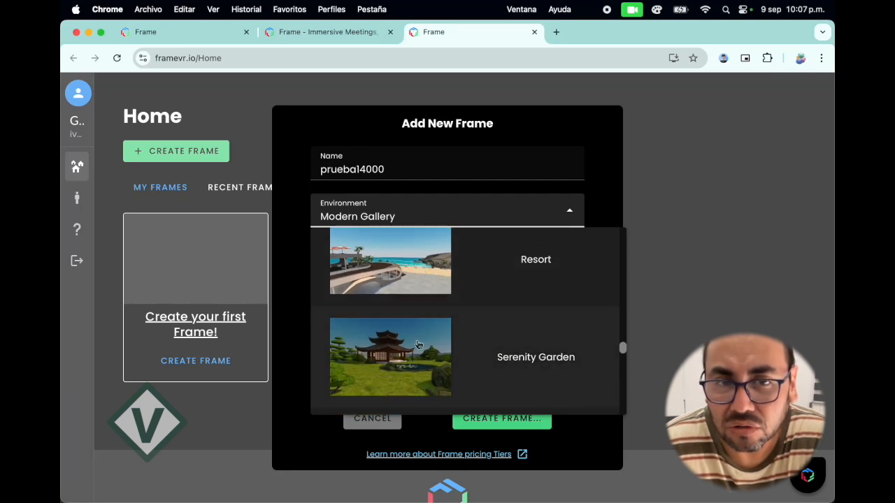
Choose the Aeropolis Mini environment for prueba14000 and create the Frame on the free Trial tier.
{"action": "scroll", "coordinate": [418, 344], "scroll_direction": "up", "scroll_amount": 3}
{"action": "scroll", "coordinate": [451, 359], "scroll_direction": "up", "scroll_amount": 1}
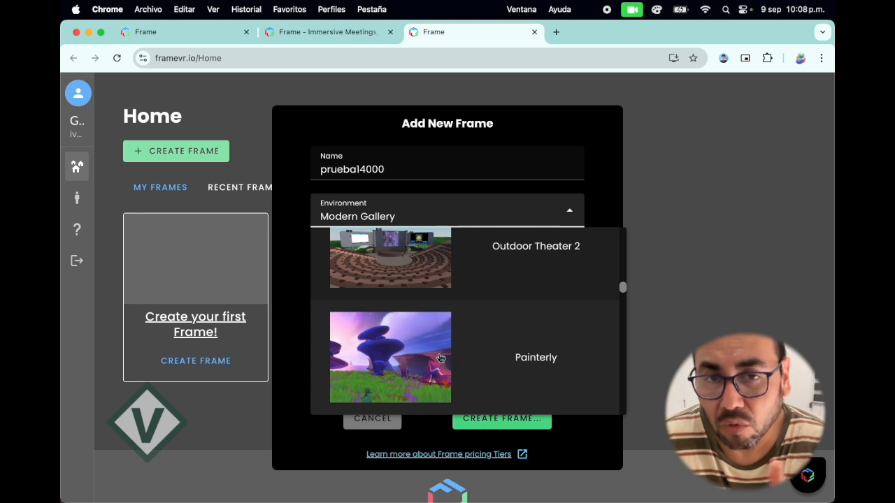
{"action": "scroll", "coordinate": [440, 358], "scroll_direction": "up", "scroll_amount": 5}
{"action": "scroll", "coordinate": [432, 359], "scroll_direction": "up", "scroll_amount": 1}
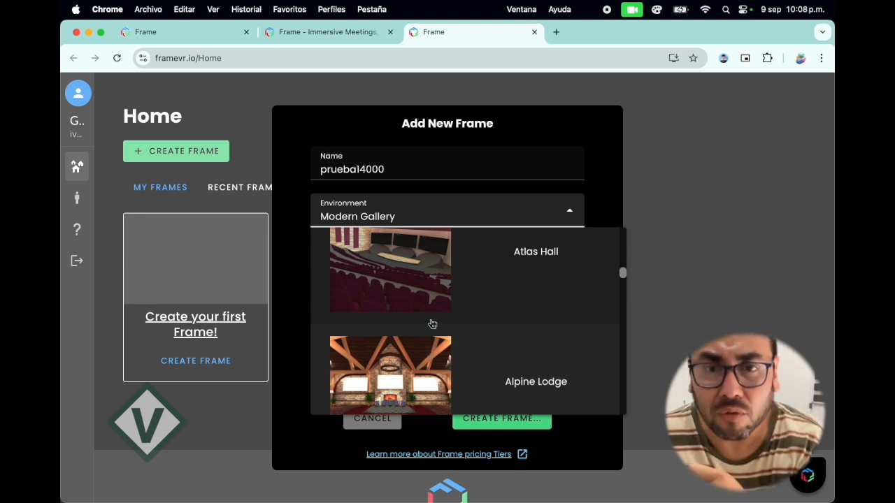
{"action": "scroll", "coordinate": [450, 297], "scroll_direction": "down", "scroll_amount": 4}
{"action": "scroll", "coordinate": [452, 297], "scroll_direction": "up", "scroll_amount": 12}
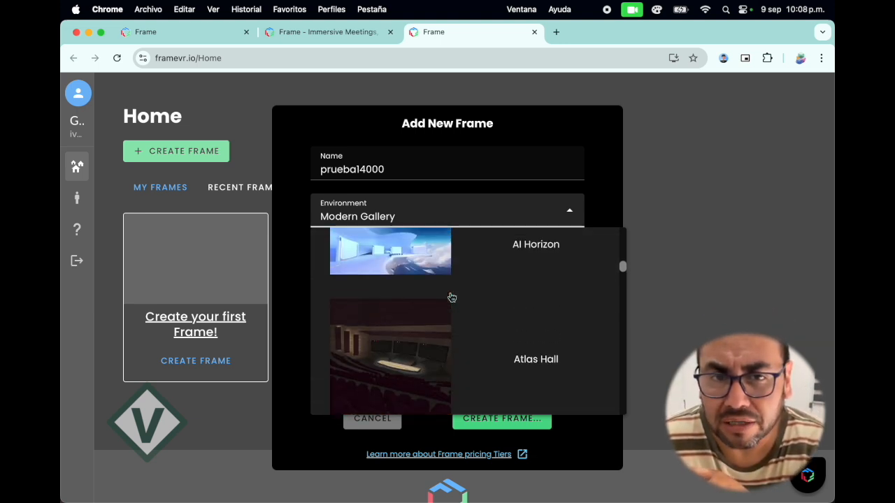
{"action": "scroll", "coordinate": [452, 298], "scroll_direction": "up", "scroll_amount": 1}
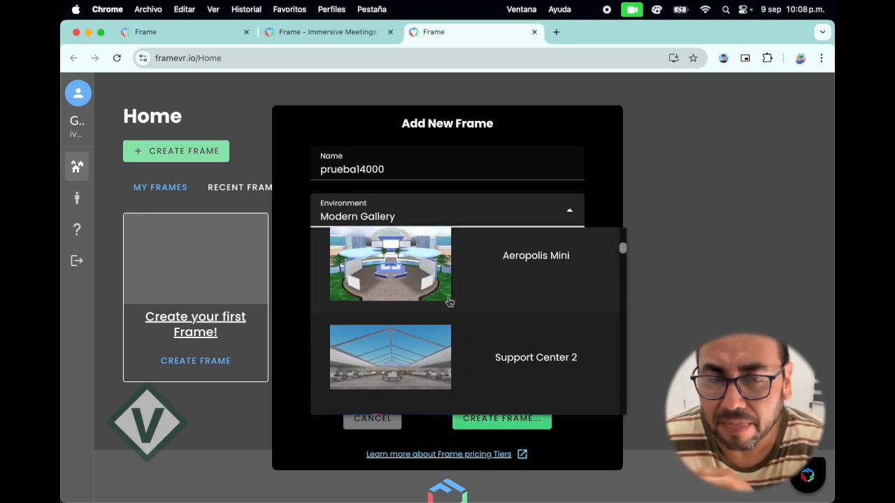
{"action": "left_click", "coordinate": [417, 280]}
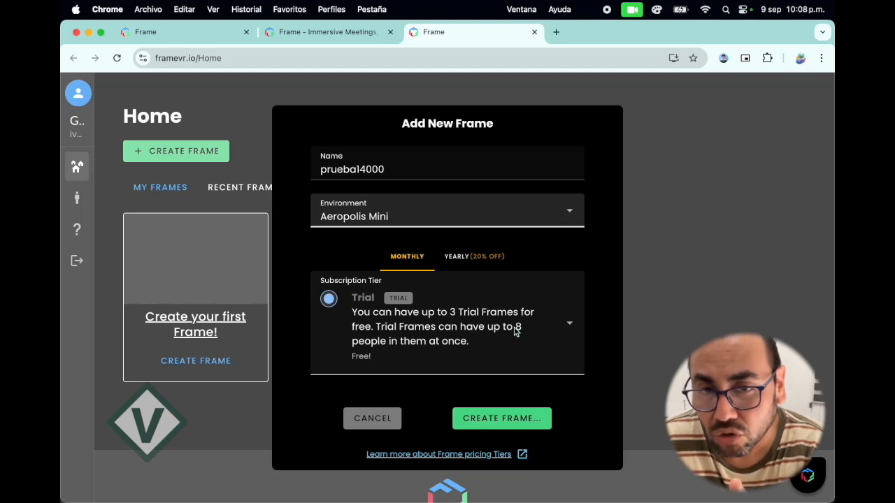
{"action": "left_click", "coordinate": [516, 420]}
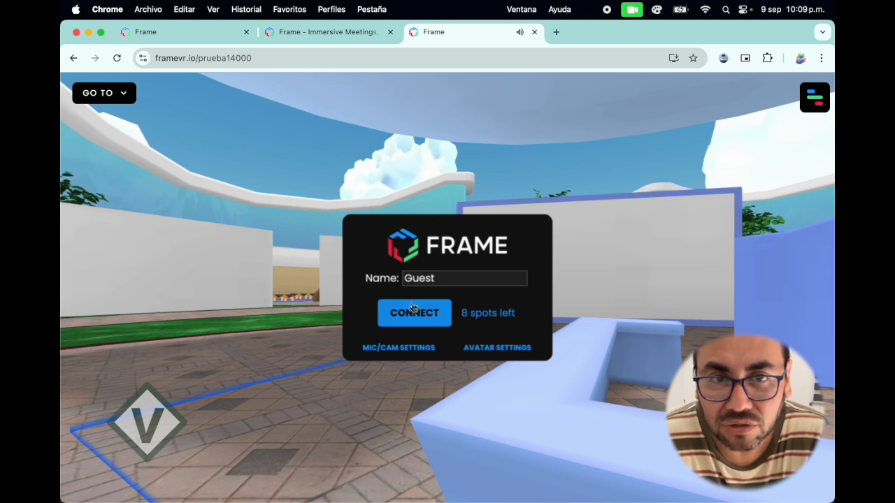
Connect to the new space and set the Android avatar's color to Red Orange.
{"action": "left_click", "coordinate": [434, 314]}
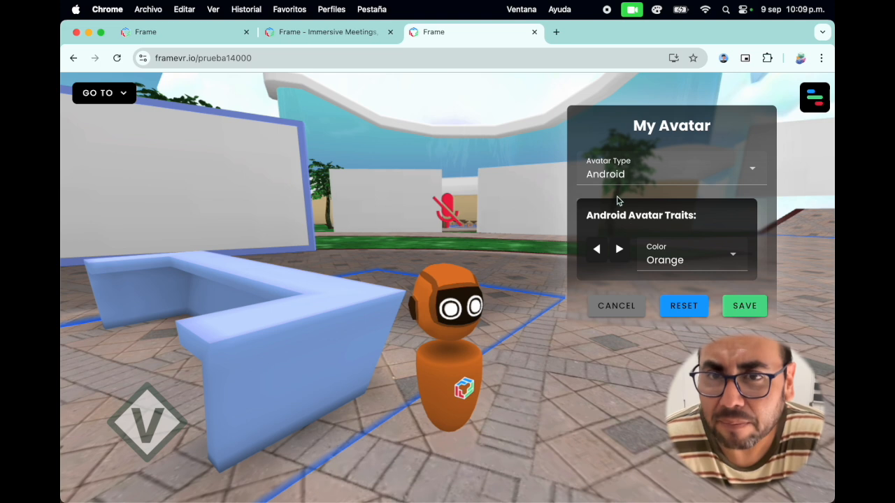
{"action": "left_click", "coordinate": [619, 251]}
{"action": "left_click", "coordinate": [619, 251]}
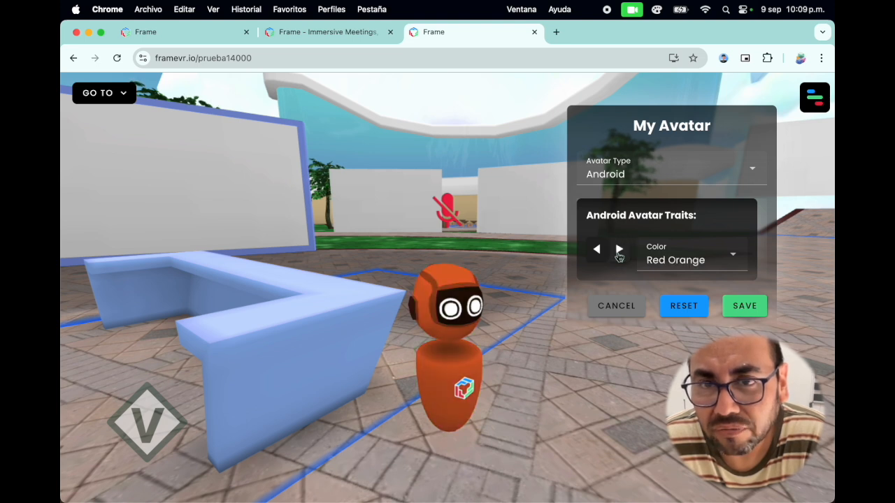
Change the avatar type to Human, with a Neutral face shape and skin tone Tone 5.
{"action": "left_click", "coordinate": [707, 178]}
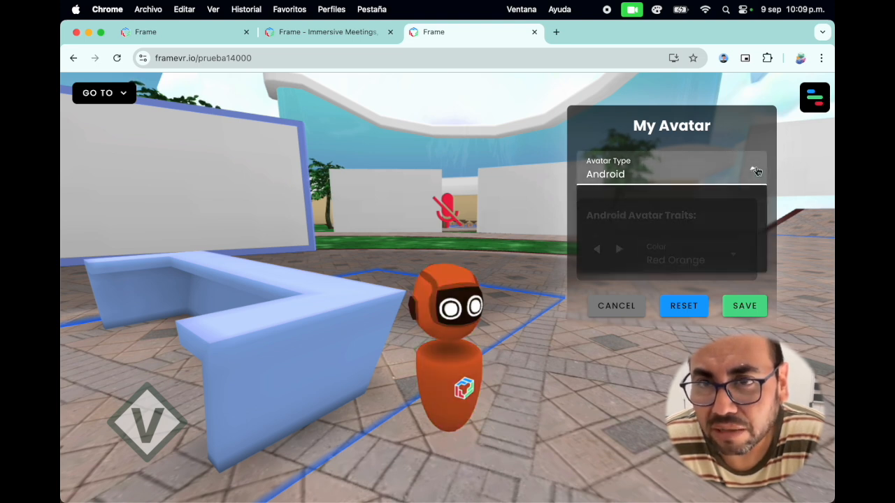
{"action": "left_click", "coordinate": [639, 236]}
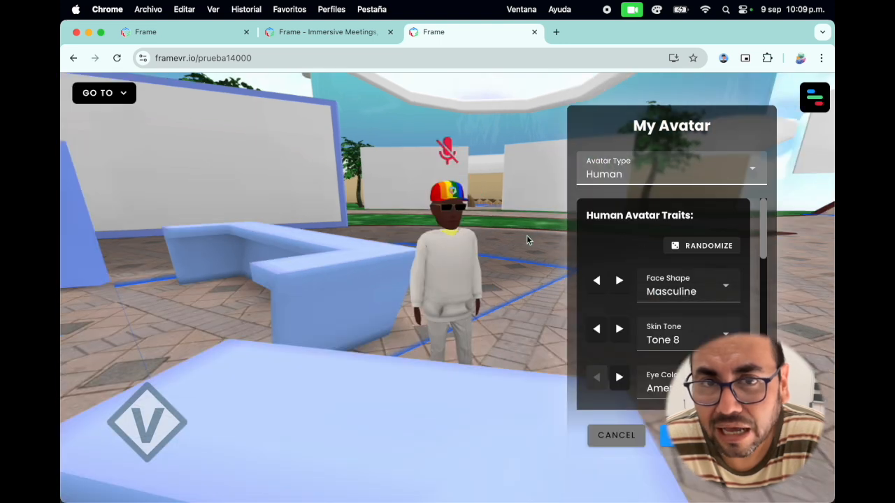
{"action": "left_click", "coordinate": [619, 282]}
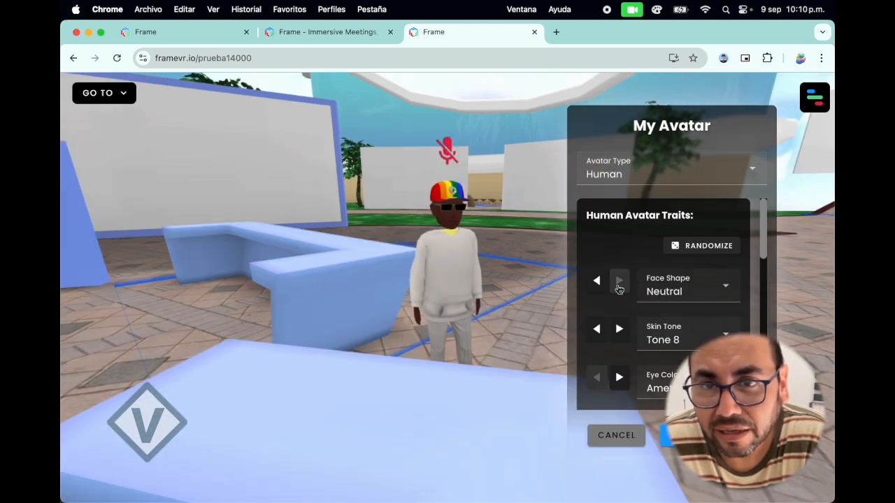
{"action": "scroll", "coordinate": [676, 333], "scroll_direction": "down", "scroll_amount": 3}
{"action": "left_click", "coordinate": [619, 254]}
{"action": "left_click", "coordinate": [597, 252]}
{"action": "left_click", "coordinate": [597, 252]}
{"action": "left_click", "coordinate": [596, 251]}
{"action": "left_click", "coordinate": [596, 252]}
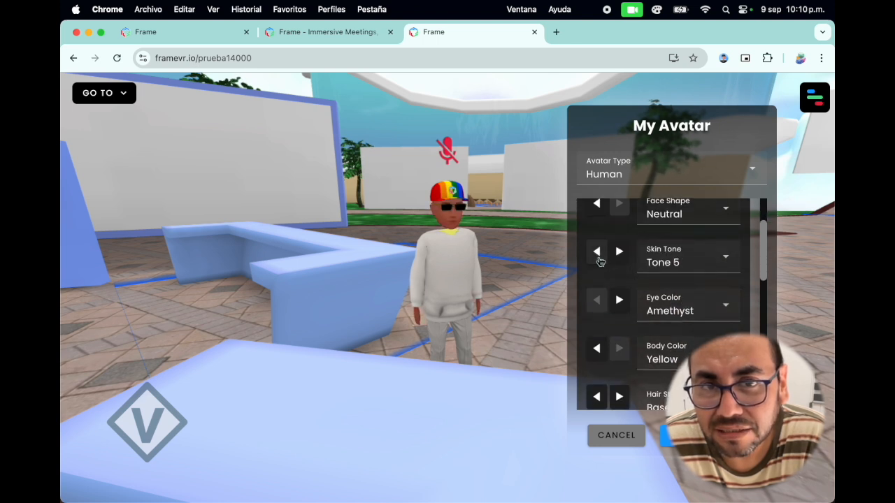
Set the human avatar's eye color to Brown and its body color to Red.
{"action": "scroll", "coordinate": [671, 332], "scroll_direction": "down", "scroll_amount": 2}
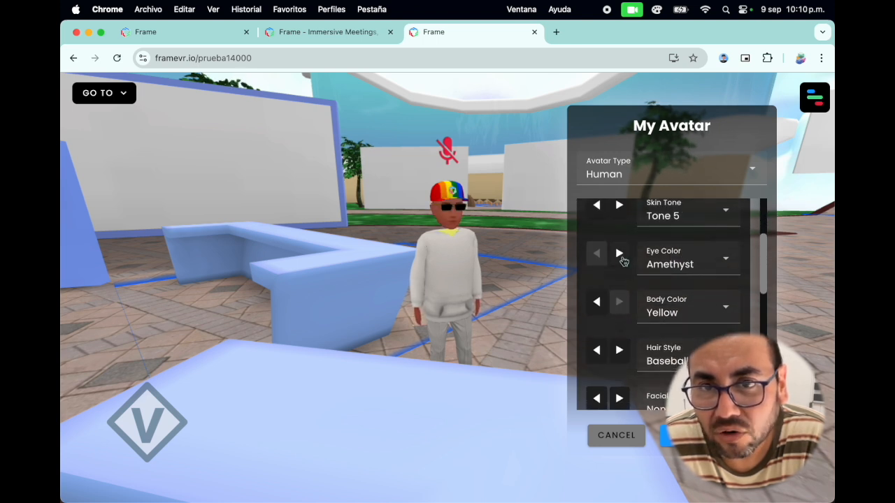
{"action": "left_click", "coordinate": [620, 254]}
{"action": "left_click", "coordinate": [619, 254]}
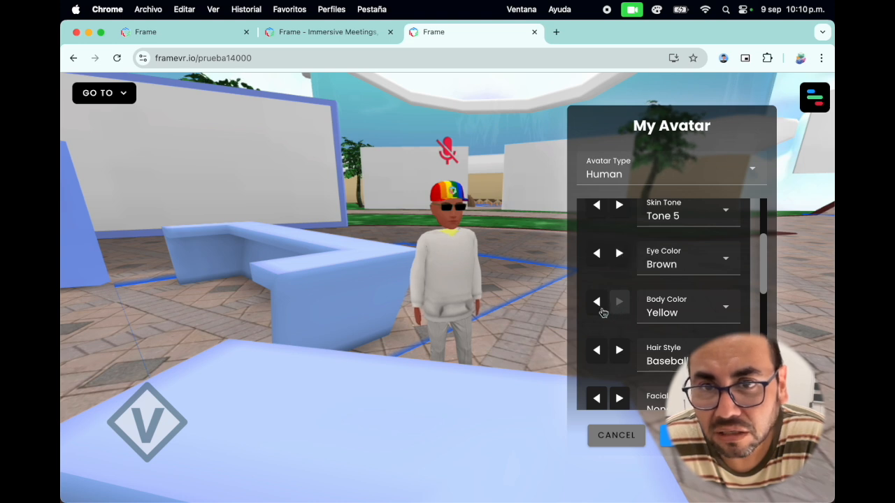
{"action": "left_click", "coordinate": [597, 302]}
{"action": "left_click", "coordinate": [598, 303]}
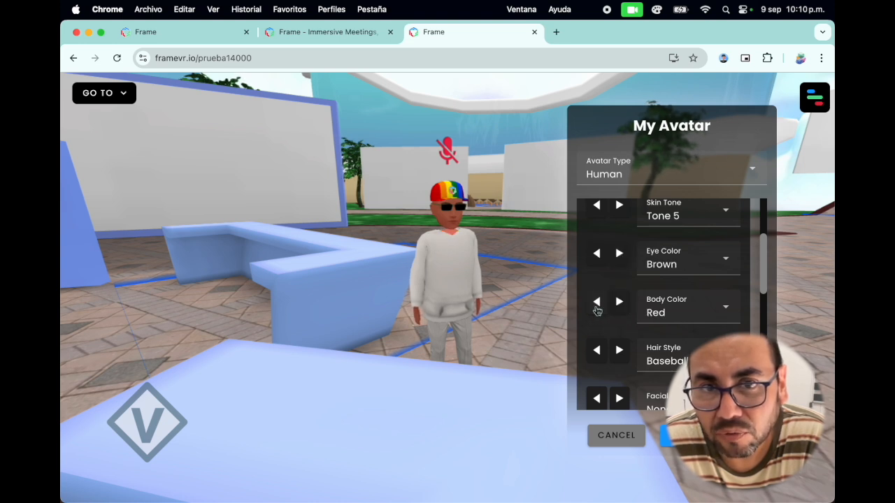
{"action": "scroll", "coordinate": [661, 339], "scroll_direction": "down", "scroll_amount": 10}
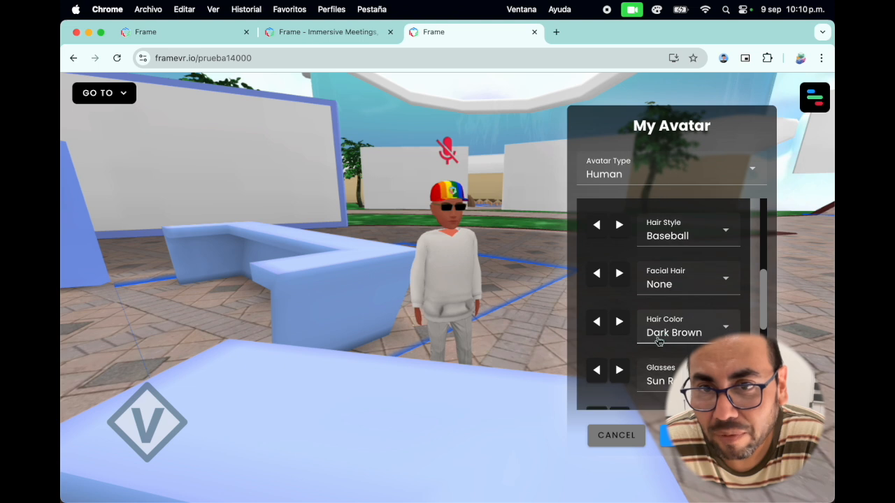
{"action": "scroll", "coordinate": [659, 342], "scroll_direction": "down", "scroll_amount": 5}
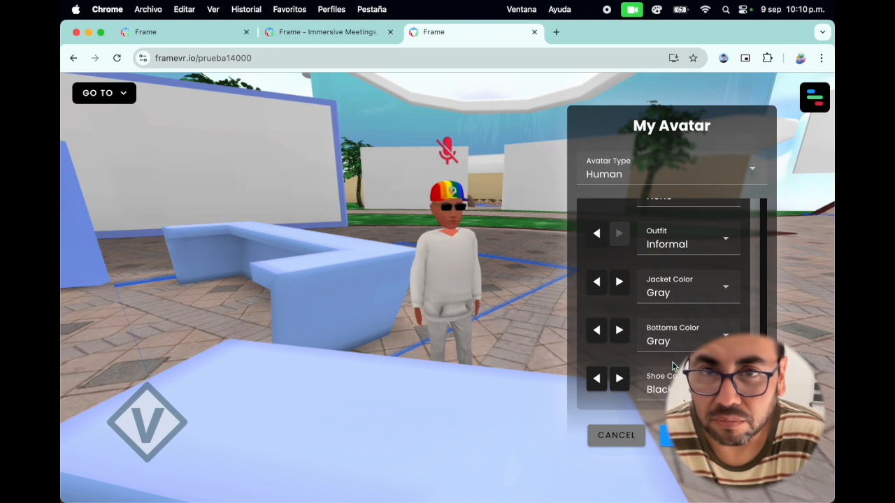
Switch the avatar type to Ready Player Me and select the ready-made woman avatar with glasses and a white shirt.
{"action": "scroll", "coordinate": [661, 329], "scroll_direction": "up", "scroll_amount": 15}
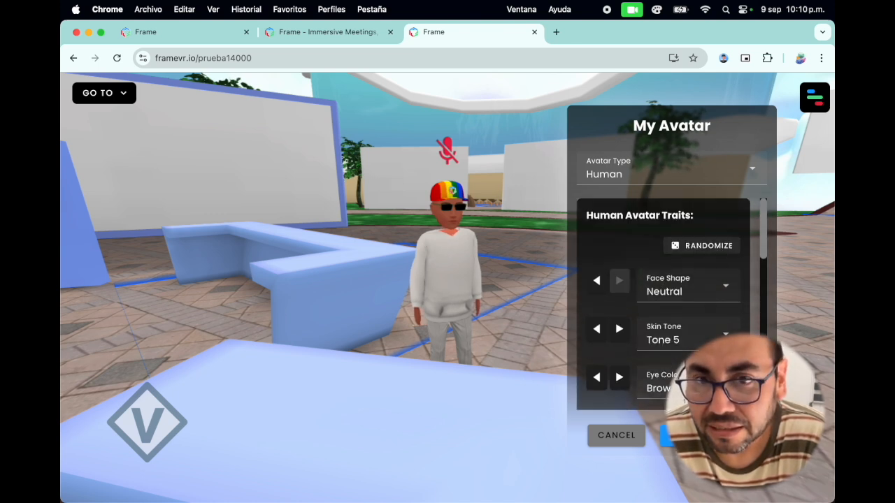
{"action": "left_click", "coordinate": [751, 175]}
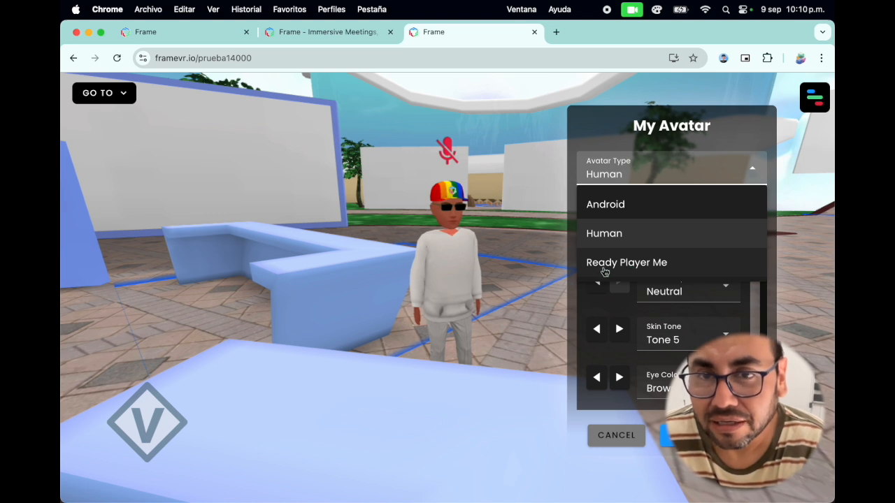
{"action": "left_click", "coordinate": [659, 266]}
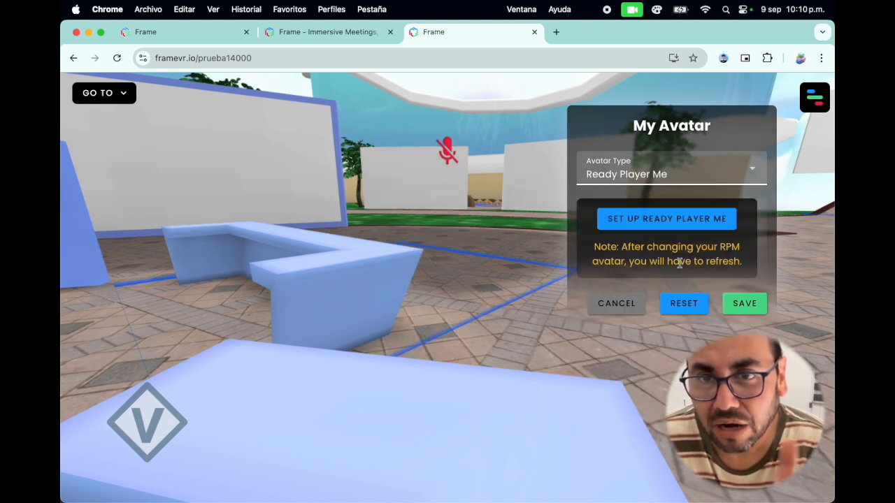
{"action": "left_click", "coordinate": [679, 225]}
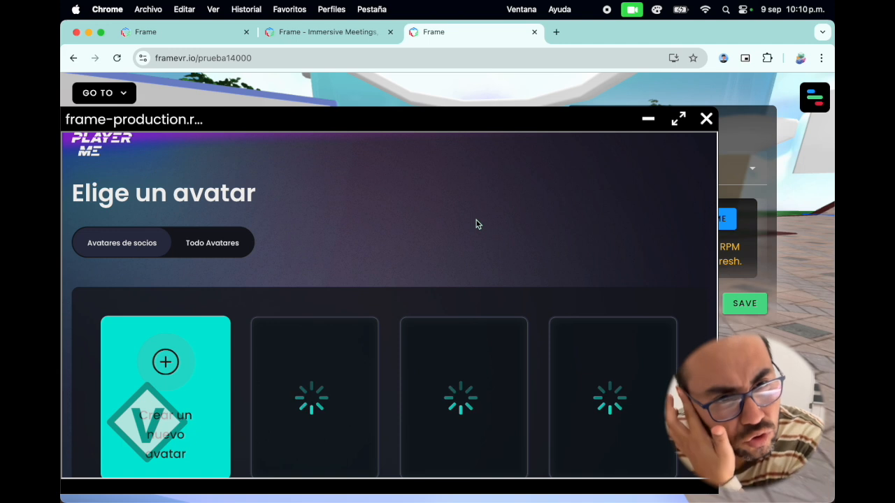
{"action": "scroll", "coordinate": [444, 312], "scroll_direction": "down", "scroll_amount": 2}
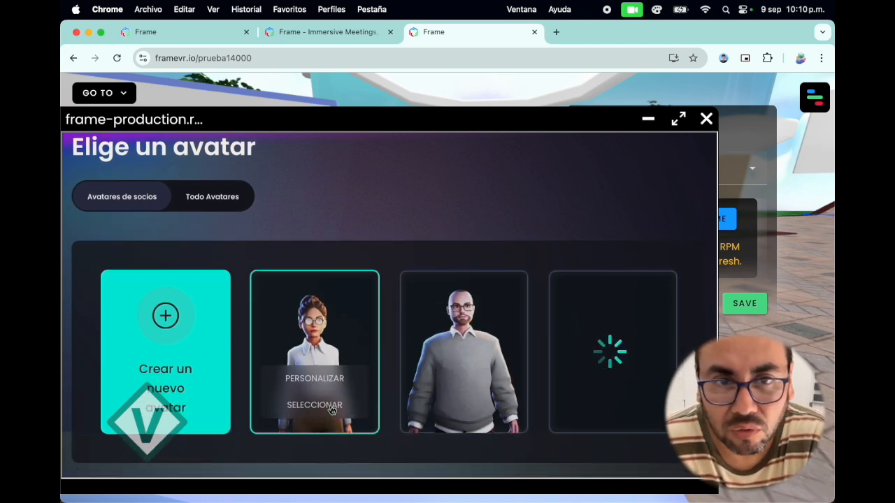
{"action": "left_click", "coordinate": [313, 406]}
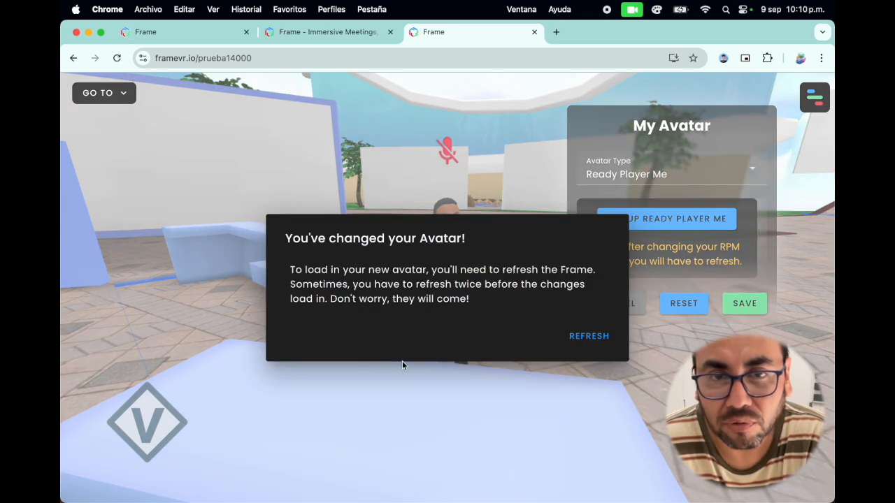
Refresh the Frame to load the new avatar, reconnect with the microphone on, and inspect the avatar from behind.
{"action": "left_click", "coordinate": [588, 337]}
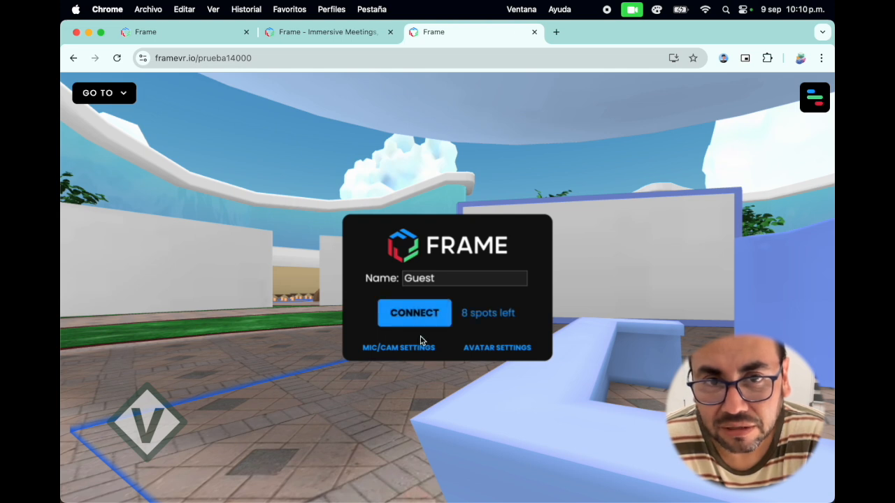
{"action": "left_click", "coordinate": [430, 316]}
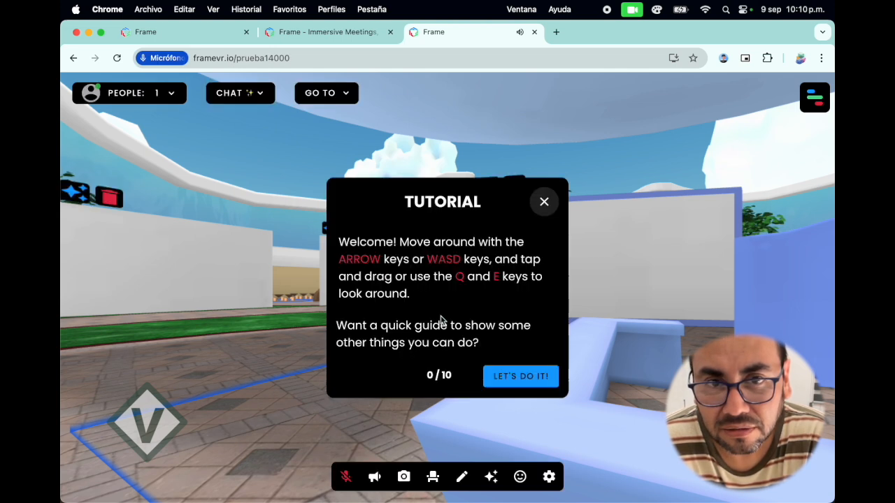
{"action": "left_click", "coordinate": [523, 381]}
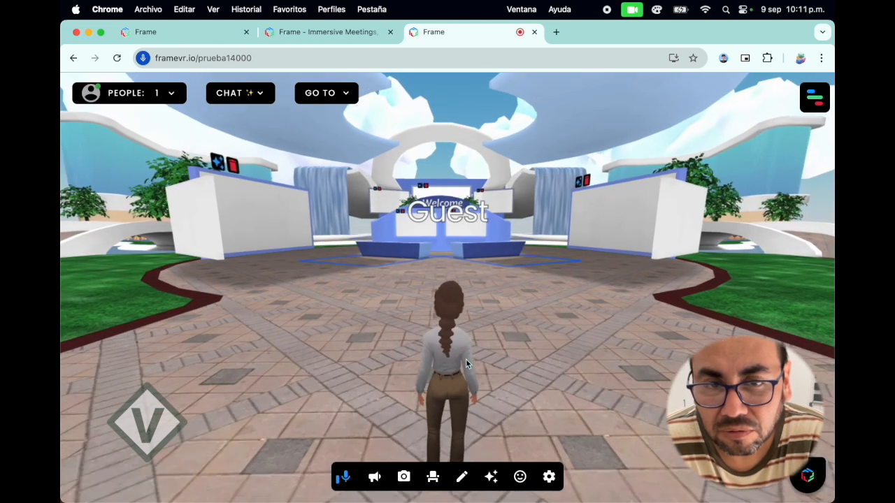
{"action": "scroll", "coordinate": [464, 360], "scroll_direction": "down", "scroll_amount": 4}
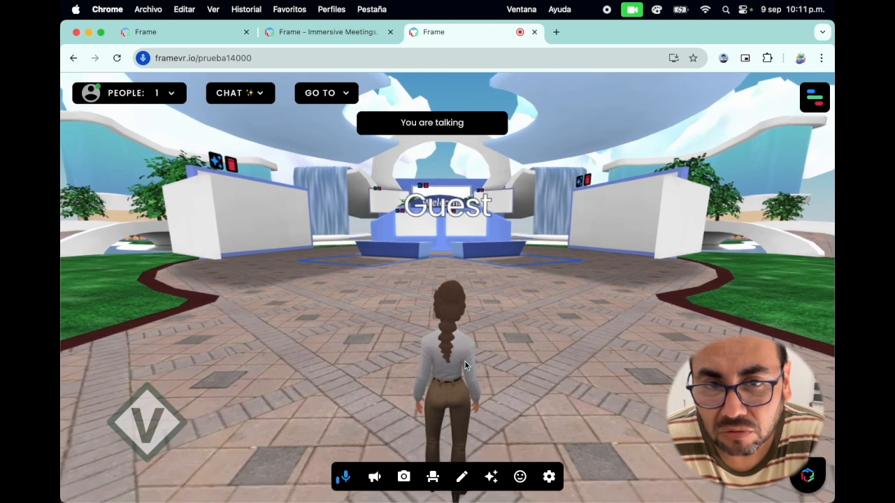
{"action": "scroll", "coordinate": [464, 361], "scroll_direction": "up", "scroll_amount": 6}
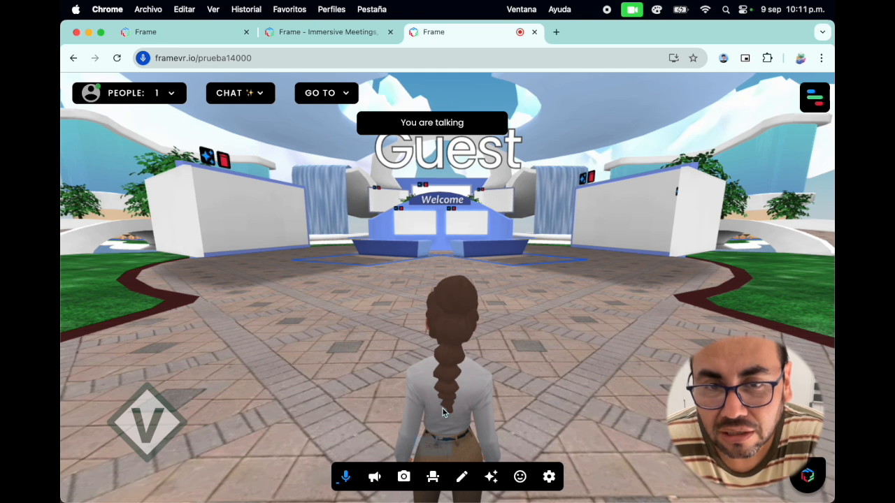
Try the Camera Mode toggle by switching to first-person view and back to third-person view.
{"action": "left_click", "coordinate": [549, 477]}
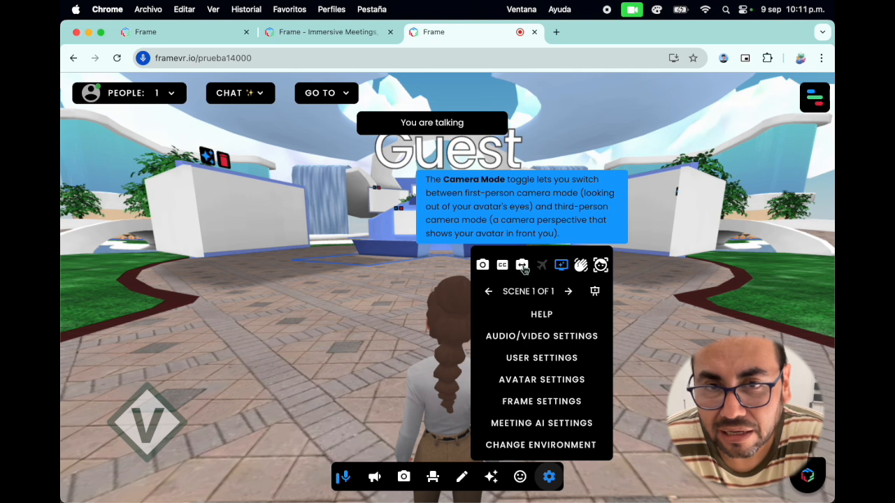
{"action": "left_click", "coordinate": [522, 269]}
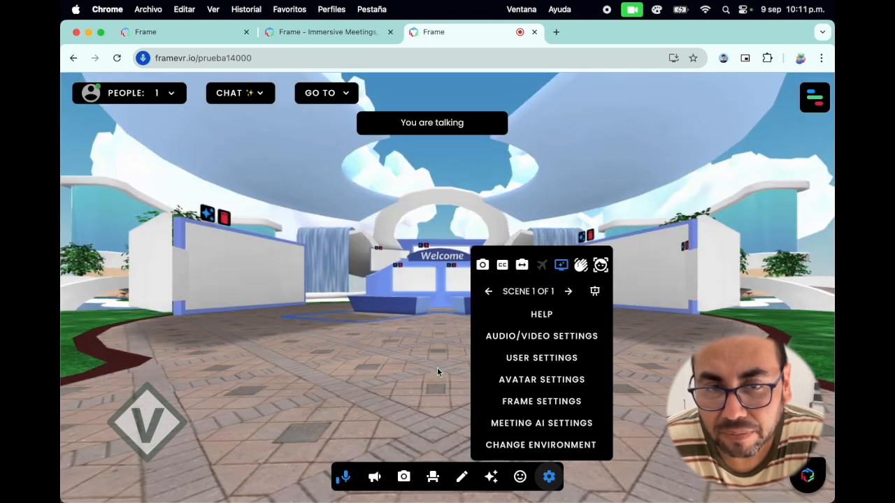
{"action": "left_click", "coordinate": [523, 265]}
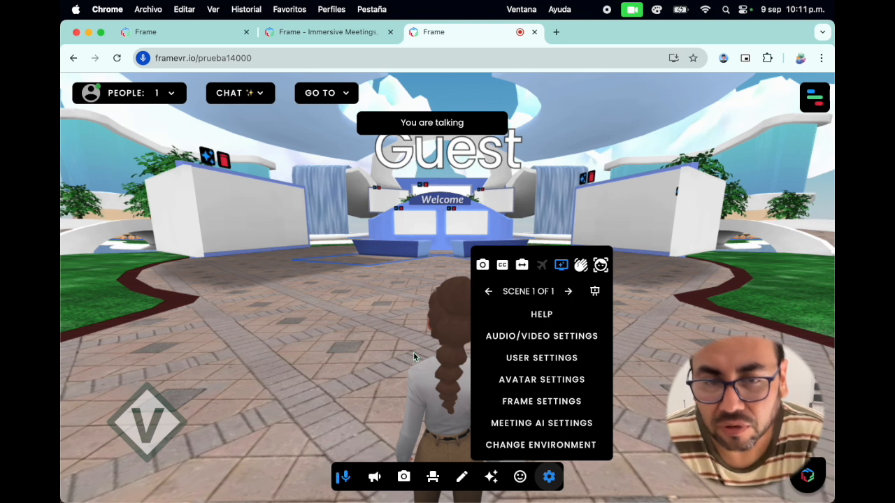
{"action": "key", "text": "Left"}
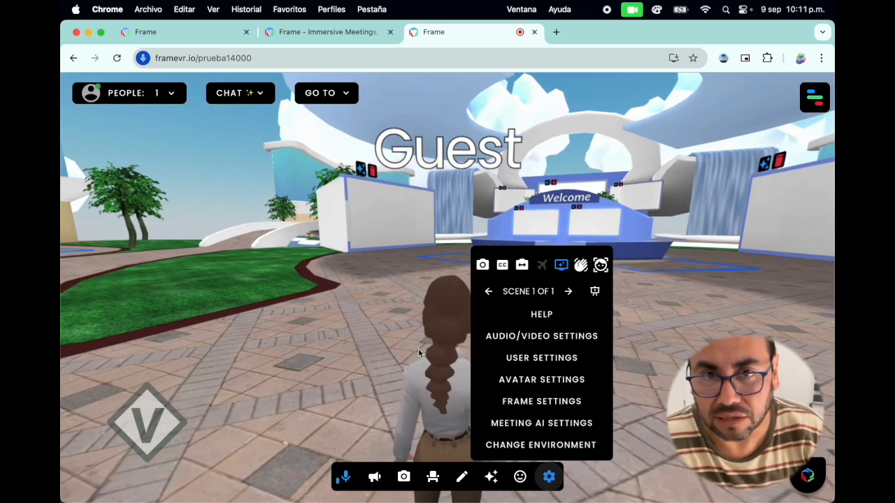
{"action": "left_click", "coordinate": [520, 477]}
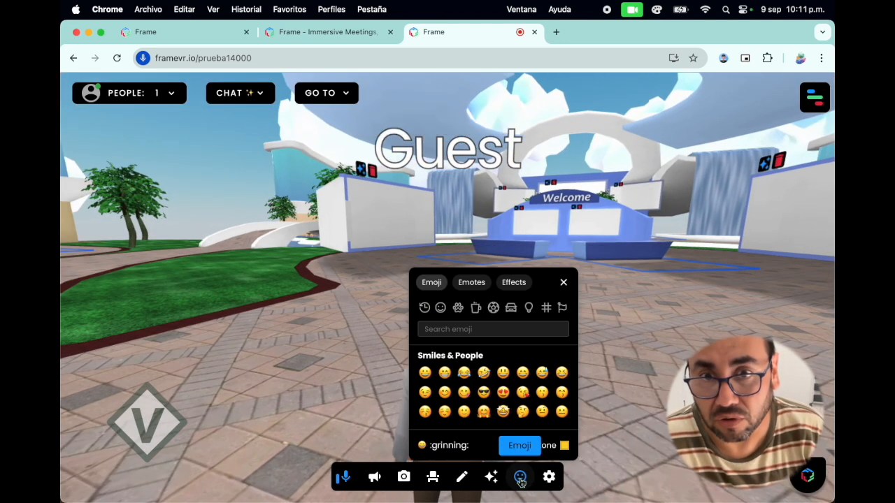
{"action": "left_click", "coordinate": [543, 480]}
{"action": "left_click", "coordinate": [546, 479]}
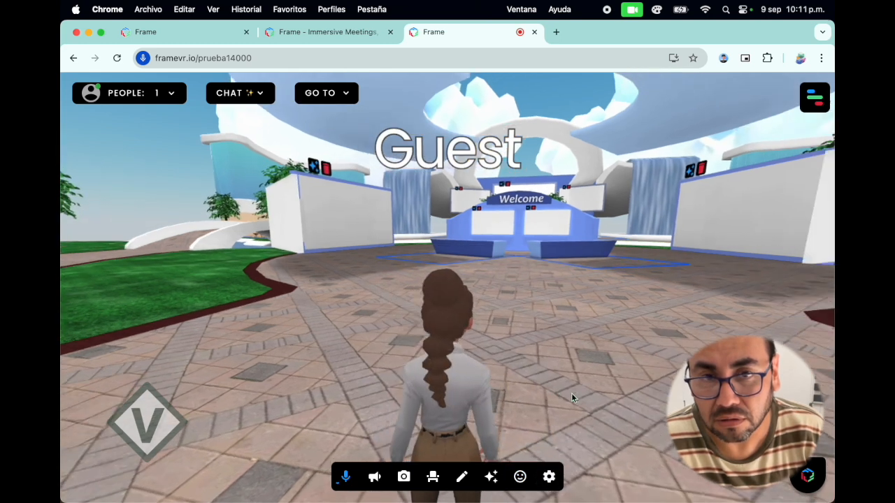
Look around the plaza from the avatar's position and walk a short way toward the lawn beside the Welcome stand.
{"action": "left_click_drag", "start_coordinate": [572, 393], "coordinate": [507, 394]}
{"action": "left_click_drag", "start_coordinate": [607, 397], "coordinate": [458, 406]}
{"action": "left_click_drag", "start_coordinate": [371, 400], "coordinate": [544, 407]}
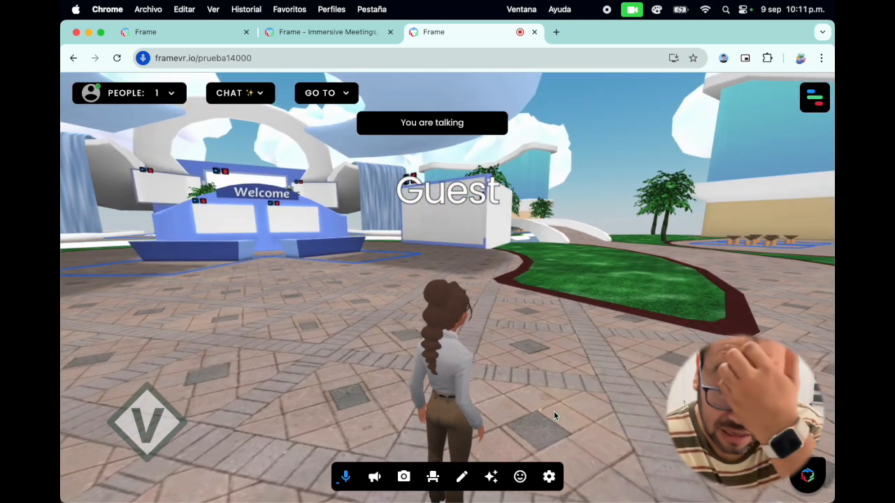
{"action": "left_click_drag", "start_coordinate": [553, 412], "coordinate": [577, 407]}
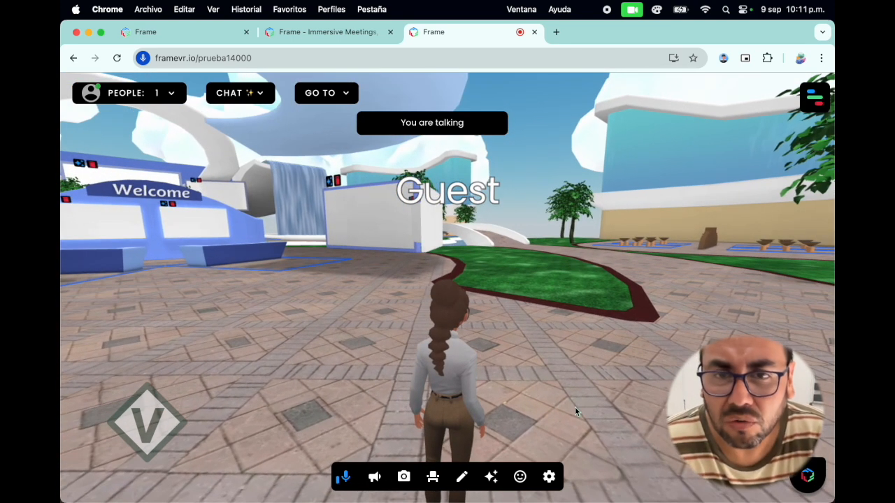
{"action": "key", "text": "Up"}
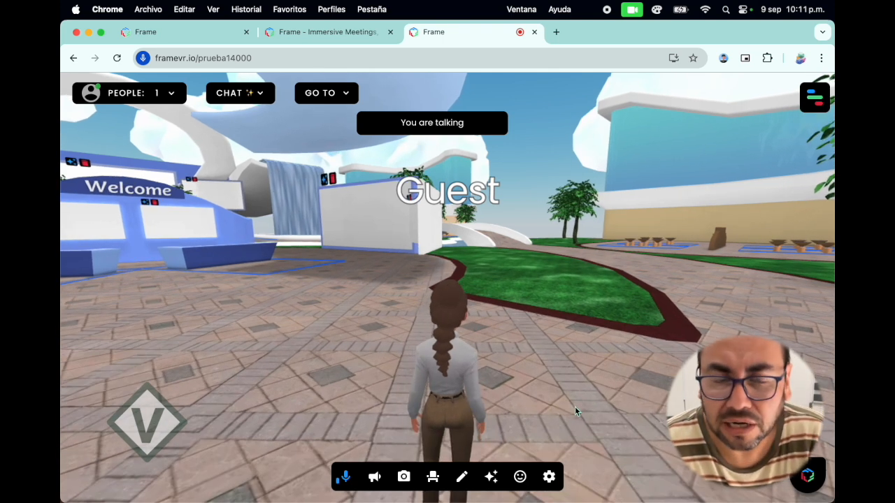
{"action": "key", "text": "Right"}
{"action": "key", "text": "Up"}
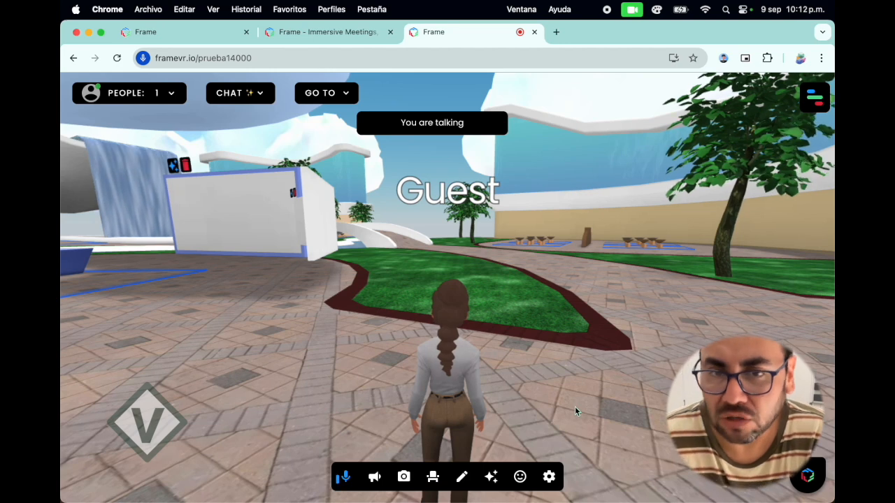
Walk the avatar toward the Welcome stand and turn it to face the large blank panels beside the lawn.
{"action": "key", "text": "Left"}
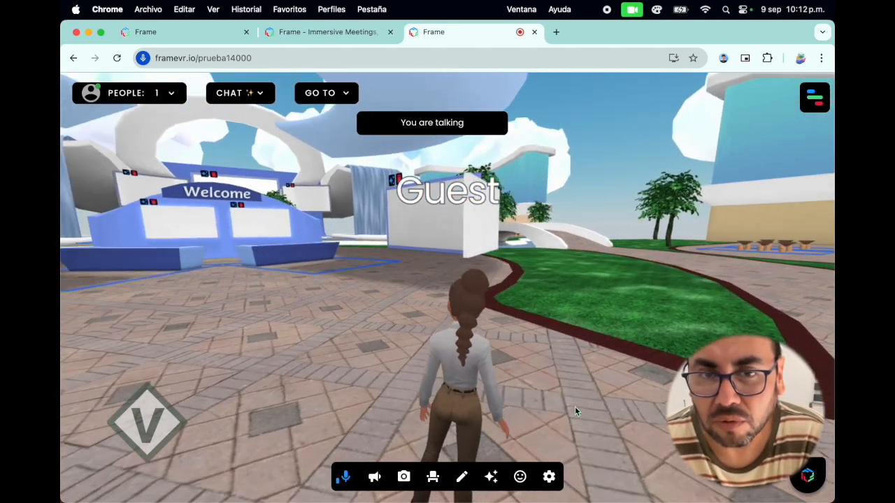
{"action": "key", "text": "Left"}
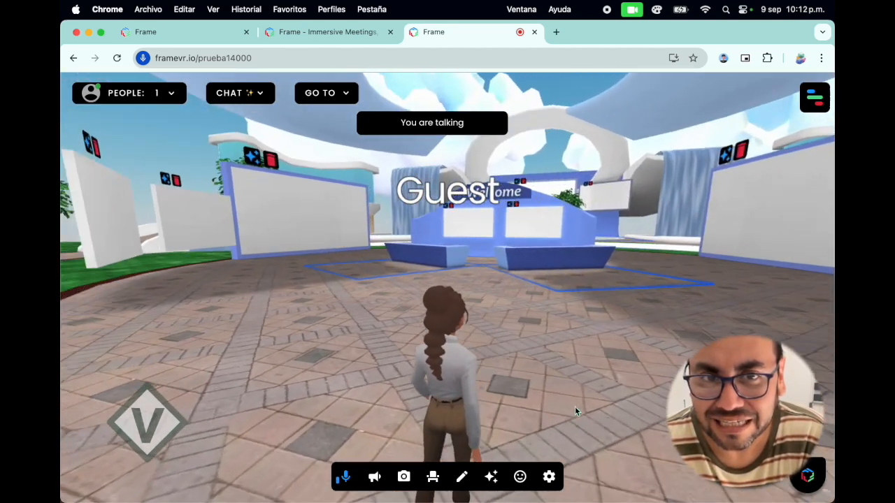
{"action": "key", "text": "Left"}
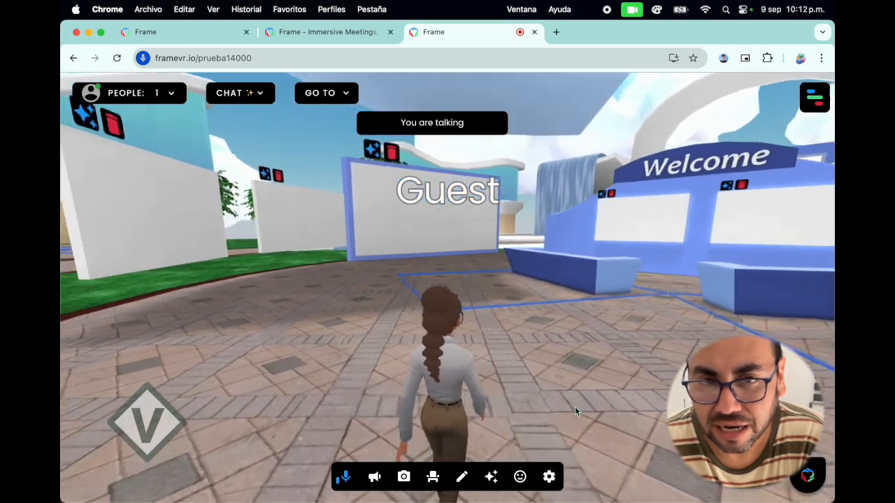
{"action": "key", "text": "Up"}
{"action": "key", "text": "Left"}
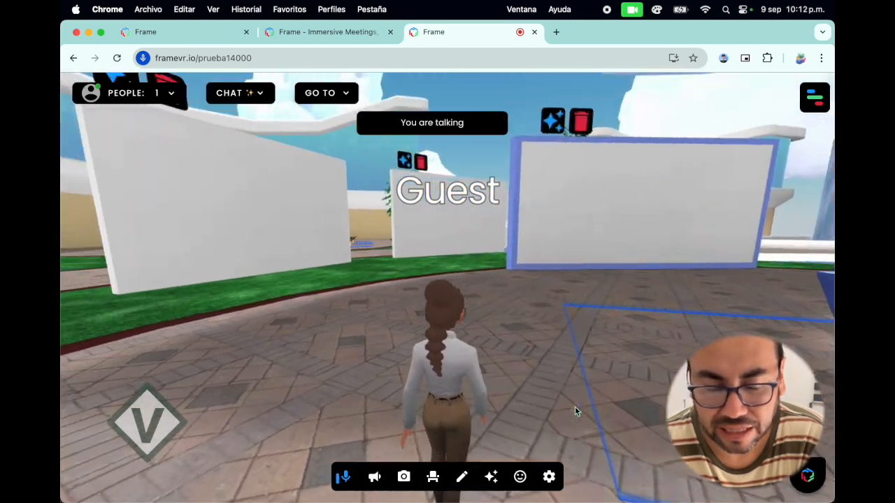
Turn the avatar to view the three screens at the plaza's end and the paved path beside the lawn.
{"action": "key", "text": "Left"}
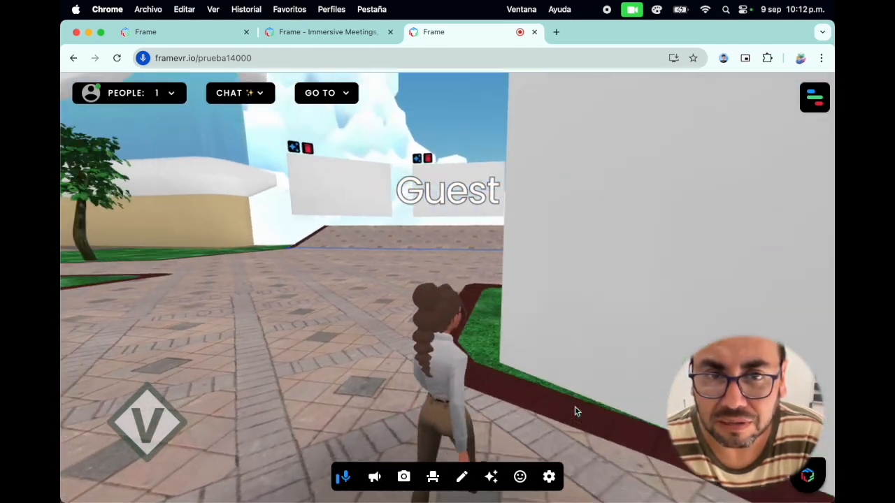
{"action": "key", "text": "Right"}
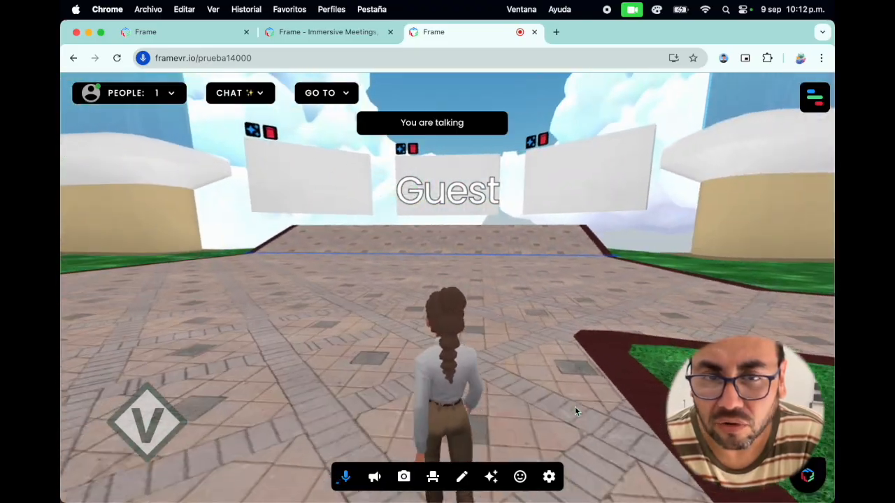
{"action": "key", "text": "Right"}
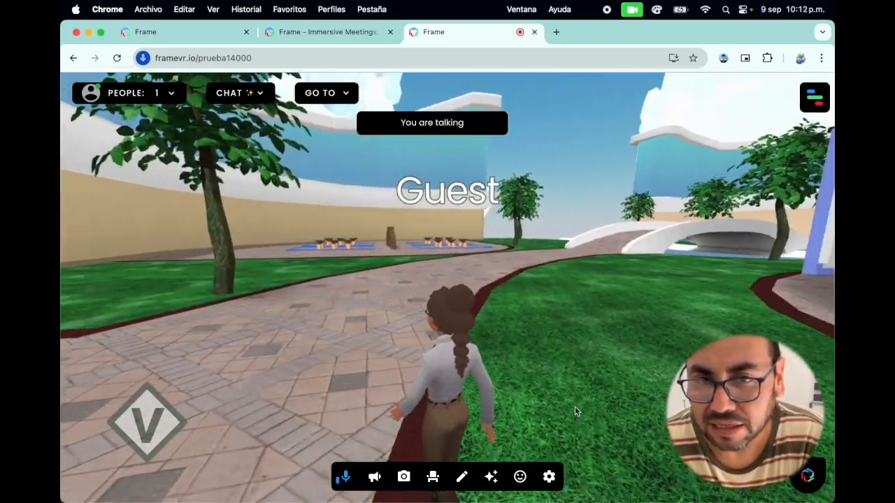
{"action": "key", "text": "Down"}
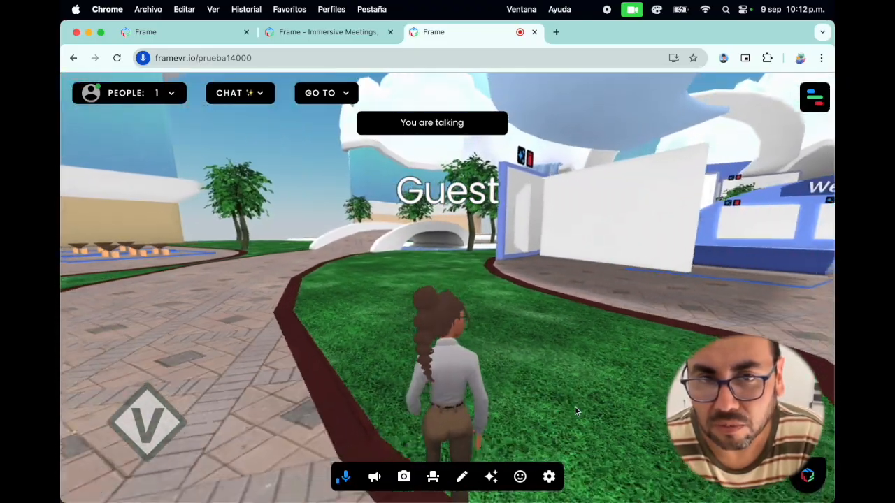
{"action": "key", "text": "Up"}
{"action": "key", "text": "Left"}
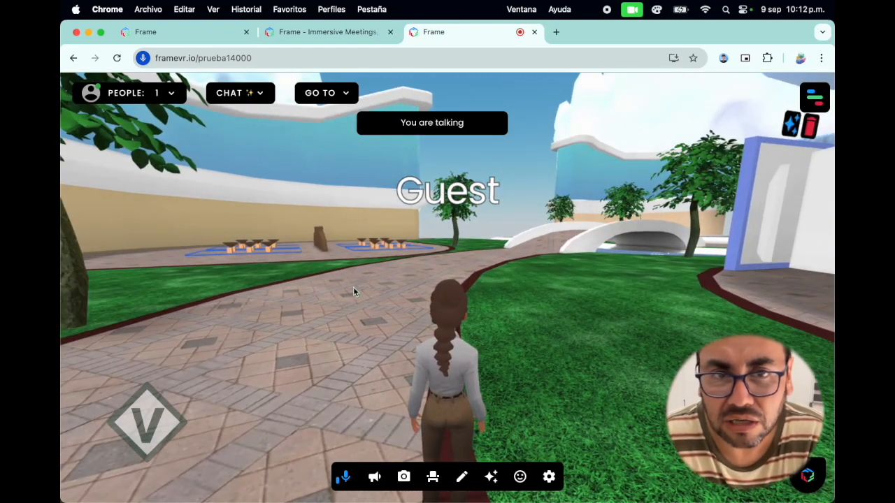
Walk the avatar along the path and across the lawn into the outdoor seating zone with tables and stools.
{"action": "key", "text": "Left"}
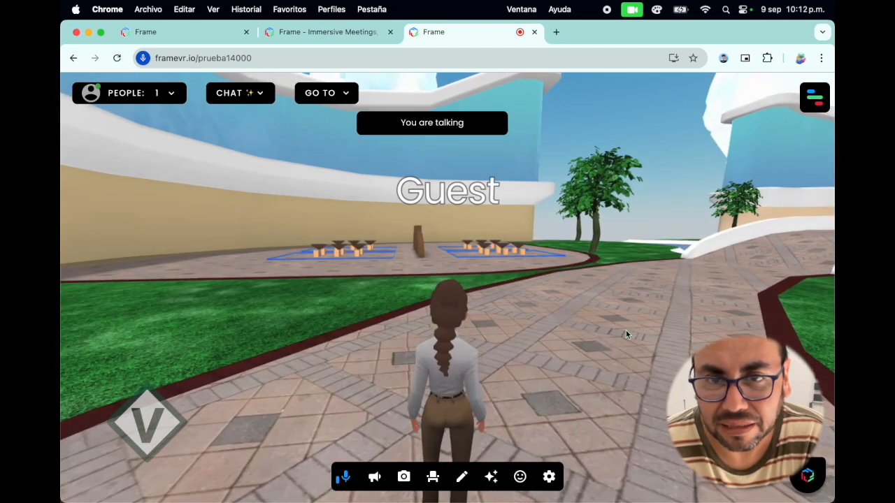
{"action": "key", "text": "Right"}
{"action": "left_click_drag", "start_coordinate": [627, 335], "coordinate": [531, 374]}
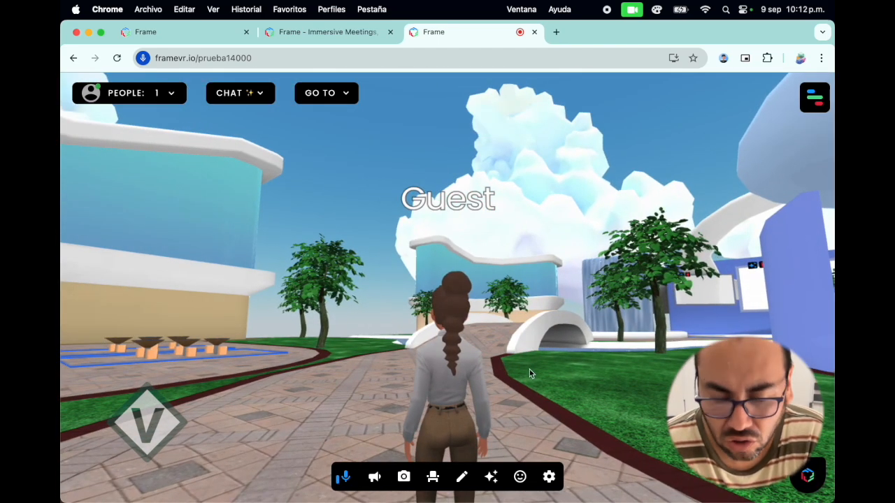
{"action": "key", "text": "Left"}
{"action": "key", "text": "Left"}
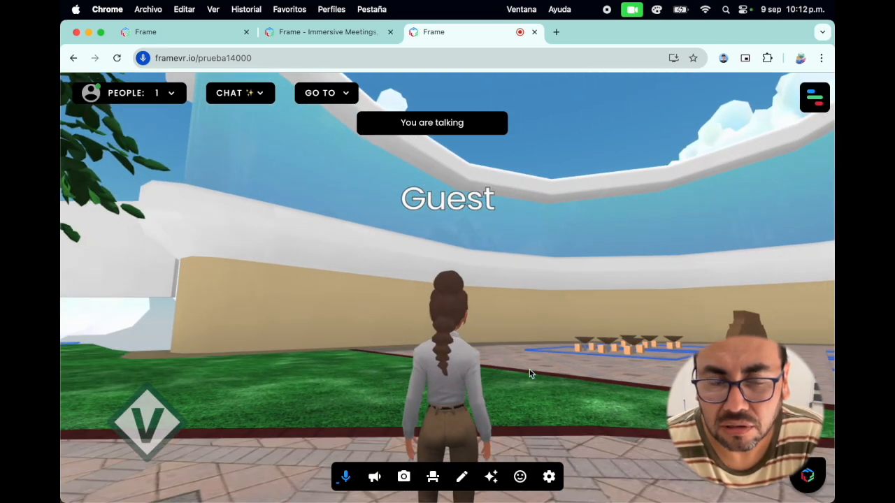
{"action": "key", "text": "Up"}
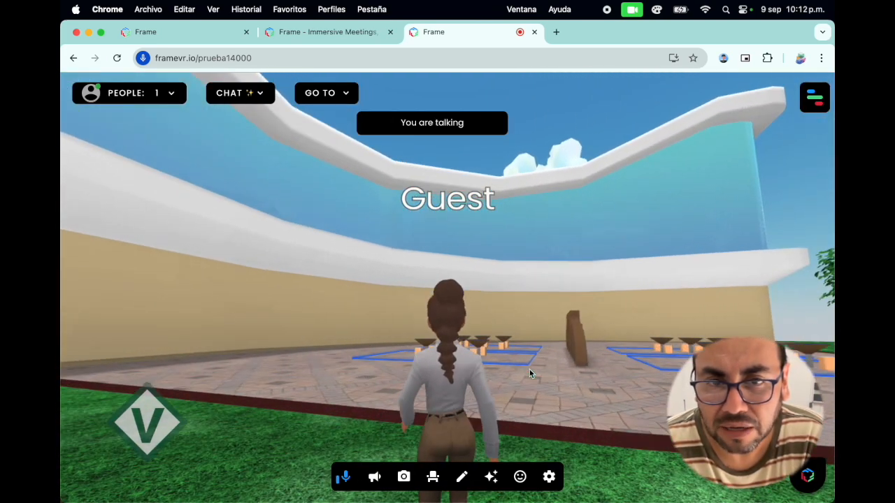
{"action": "key", "text": "Up"}
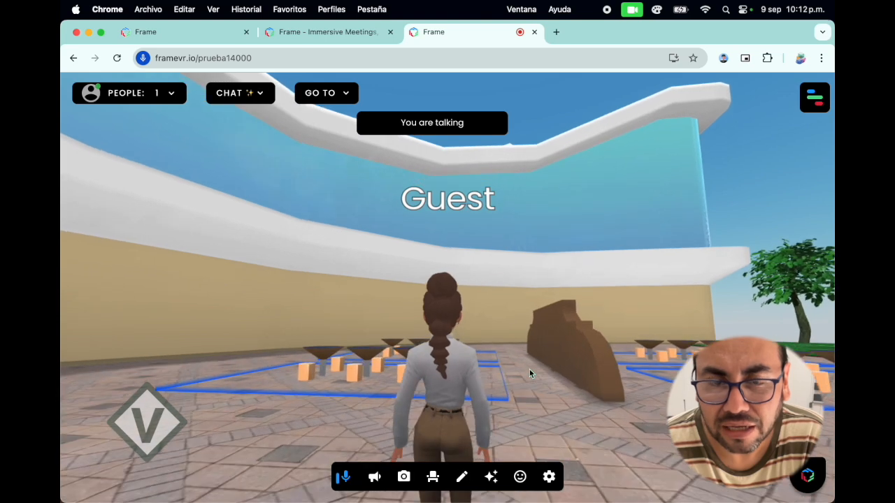
{"action": "key", "text": "Up"}
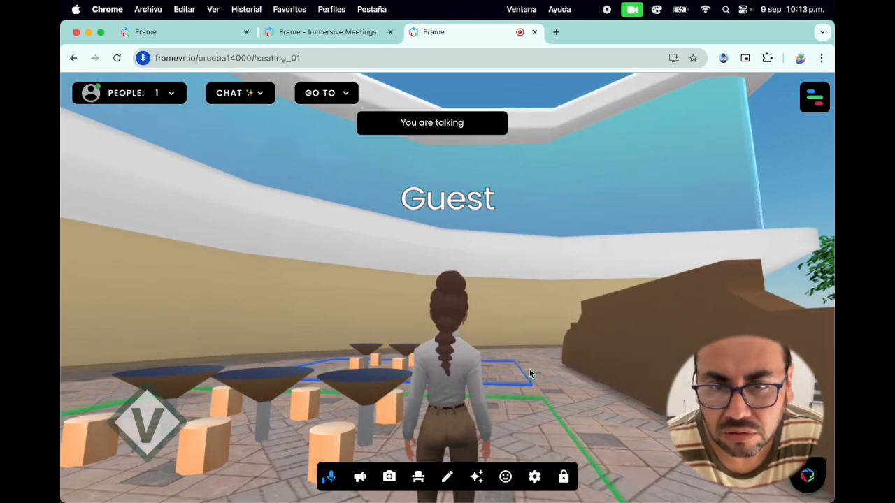
Look around the seating zone and move the avatar back out of it, facing the central plaza.
{"action": "key", "text": "Left"}
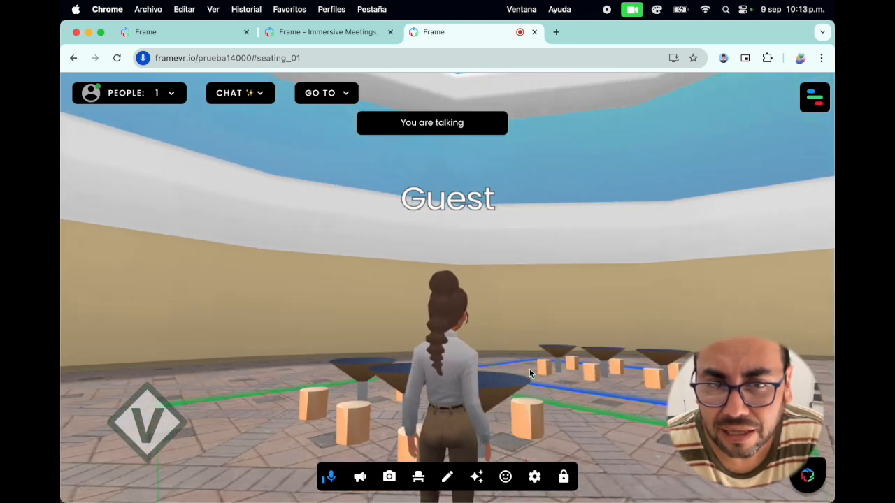
{"action": "key", "text": "Left"}
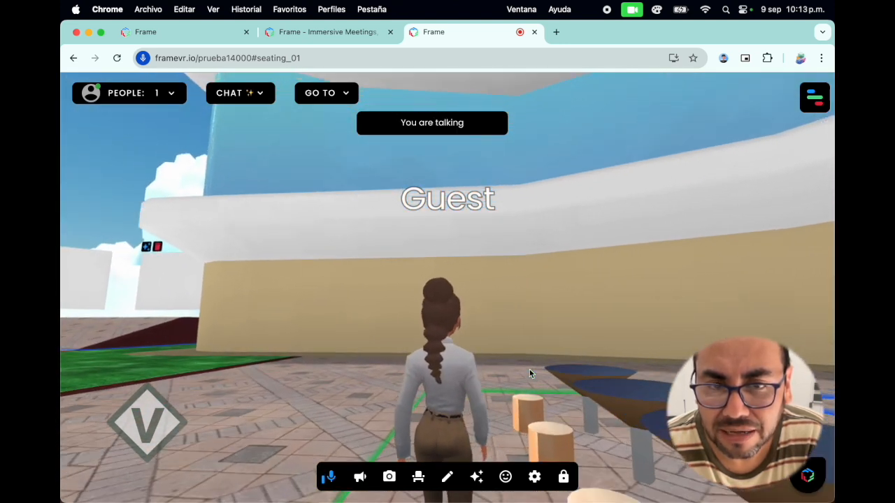
{"action": "key", "text": "Left"}
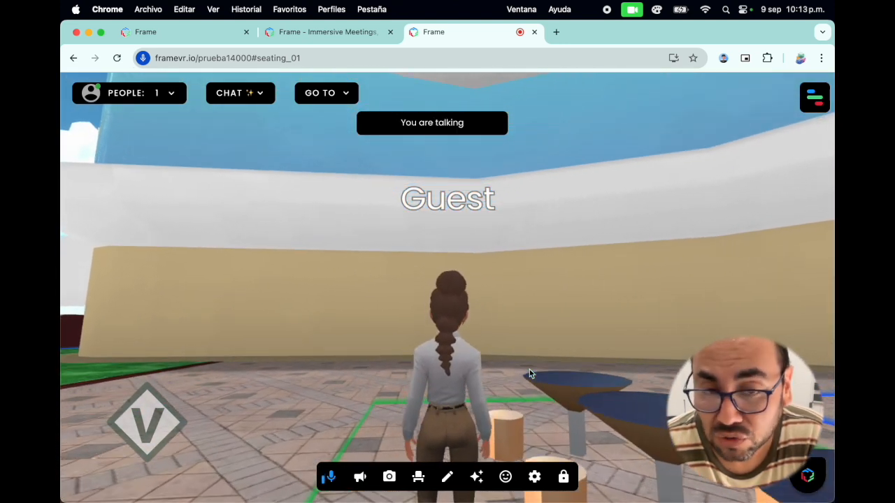
{"action": "key", "text": "Left"}
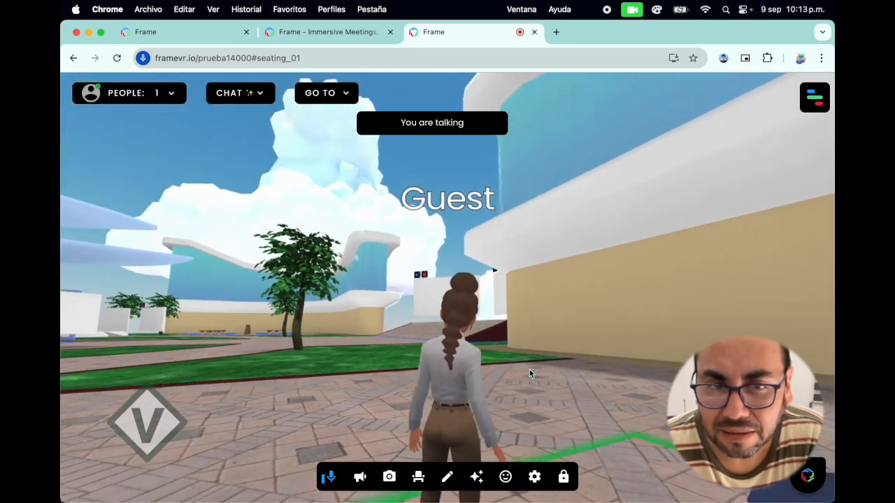
{"action": "key", "text": "Left"}
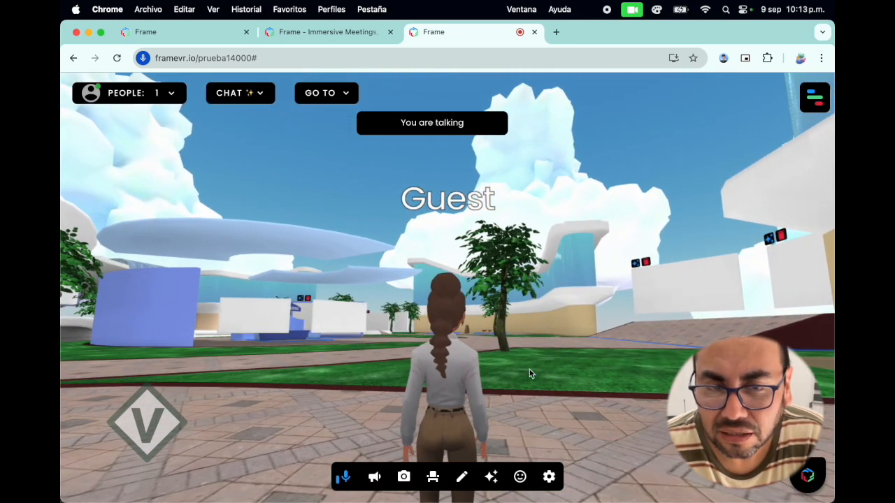
Walk the avatar past the outdoor seating zone along the paved path to the foot of the arched bridge.
{"action": "key", "text": "Left"}
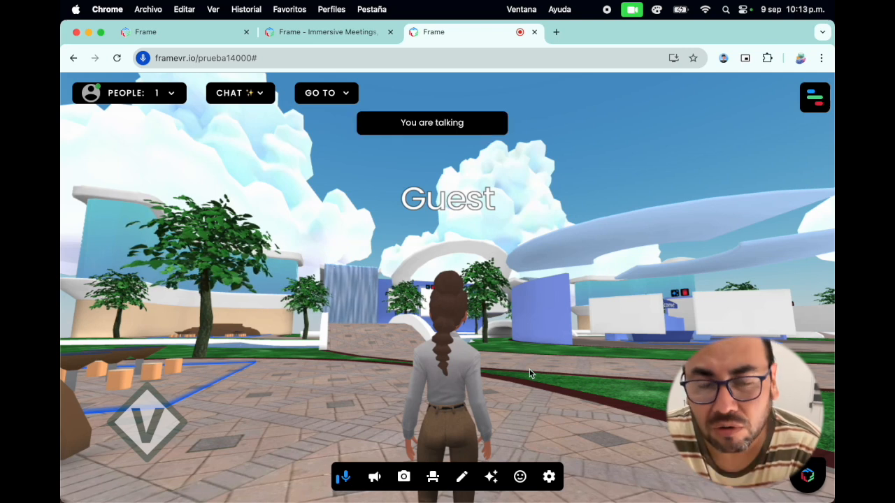
{"action": "key", "text": "Up"}
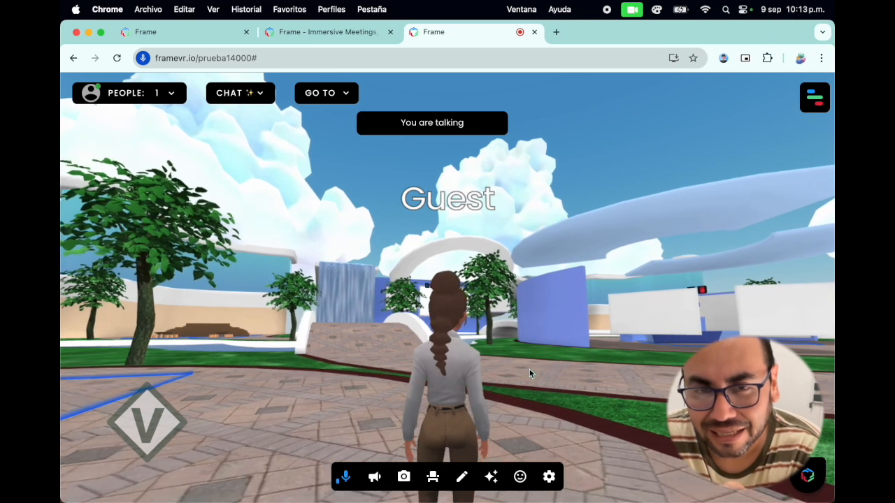
{"action": "key", "text": "Right"}
{"action": "key", "text": "Up"}
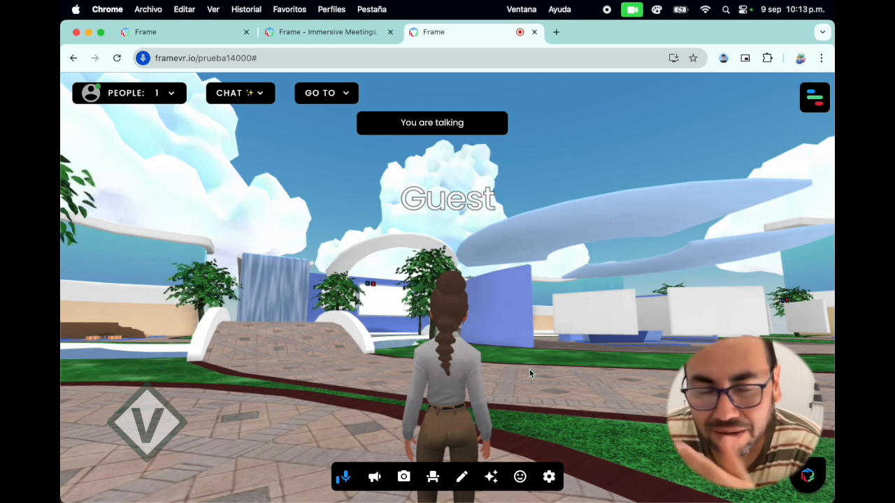
{"action": "key", "text": "Left"}
{"action": "key", "text": "Left"}
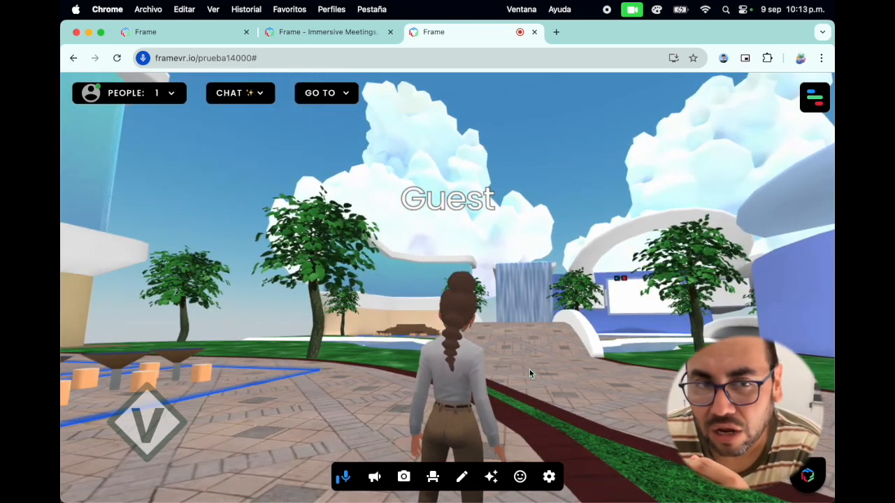
{"action": "key", "text": "Right"}
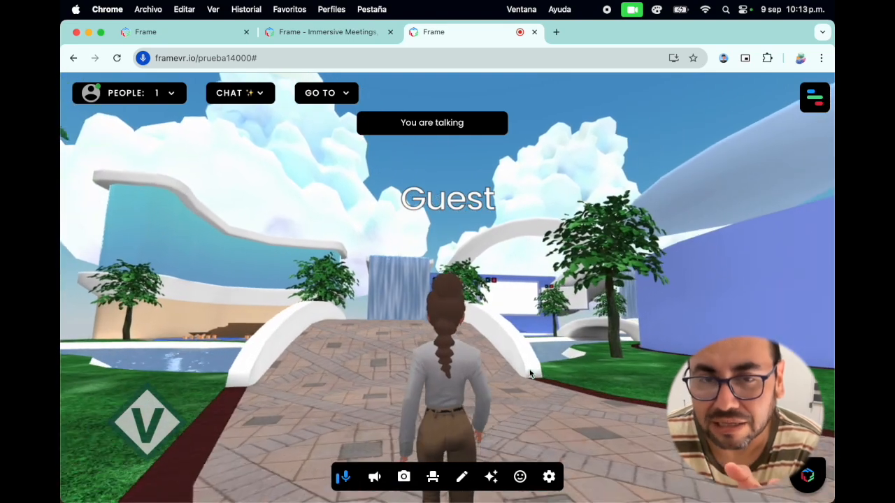
Turn the avatar away from the bridge and walk it across the lawn past the large blank panels.
{"action": "key", "text": "Right"}
{"action": "key", "text": "Right"}
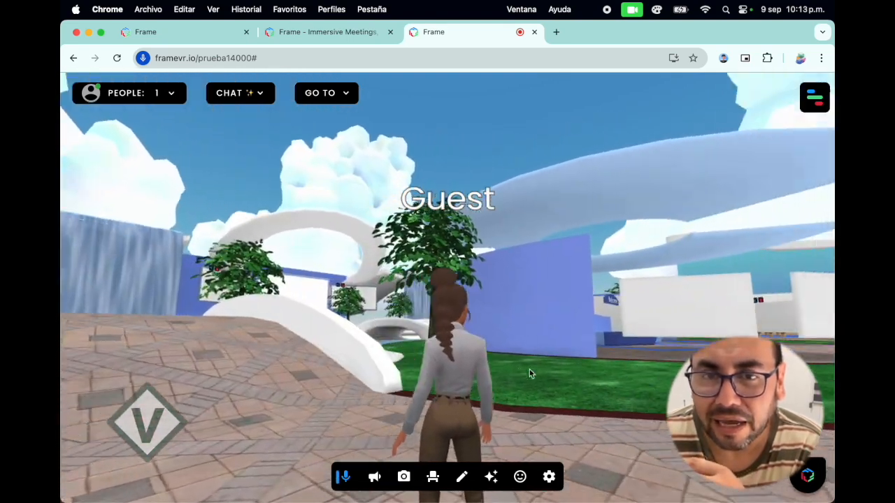
{"action": "key", "text": "Up"}
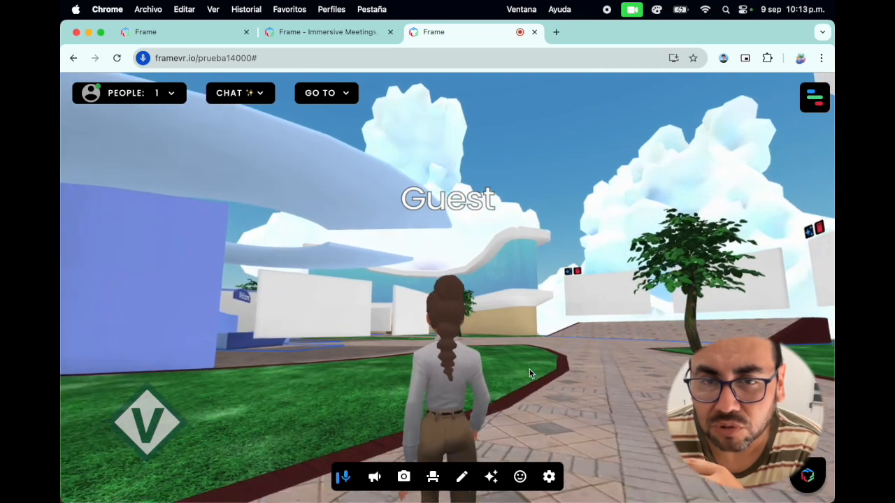
{"action": "key", "text": "Left"}
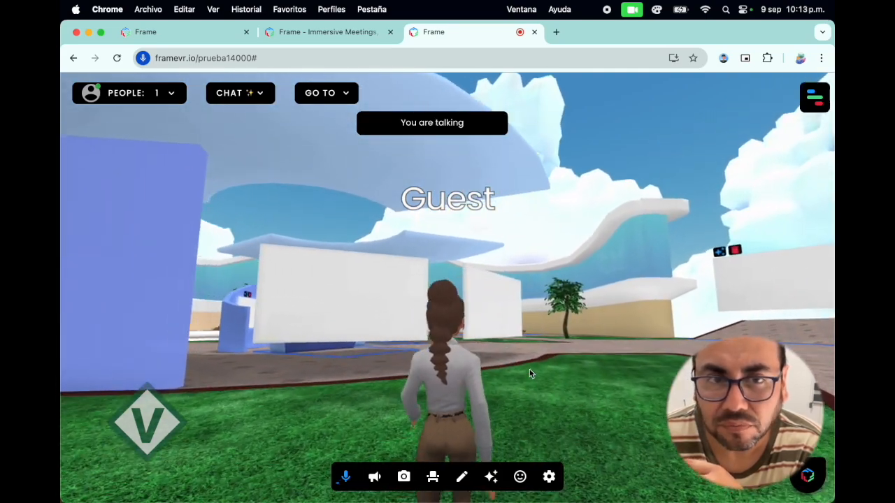
{"action": "key", "text": "Up"}
{"action": "key", "text": "Right"}
{"action": "key", "text": "Up"}
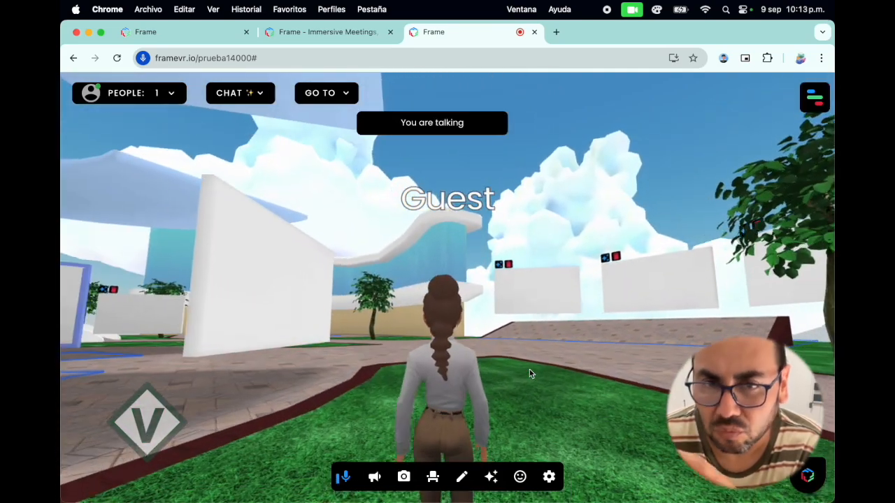
{"action": "key", "text": "Left"}
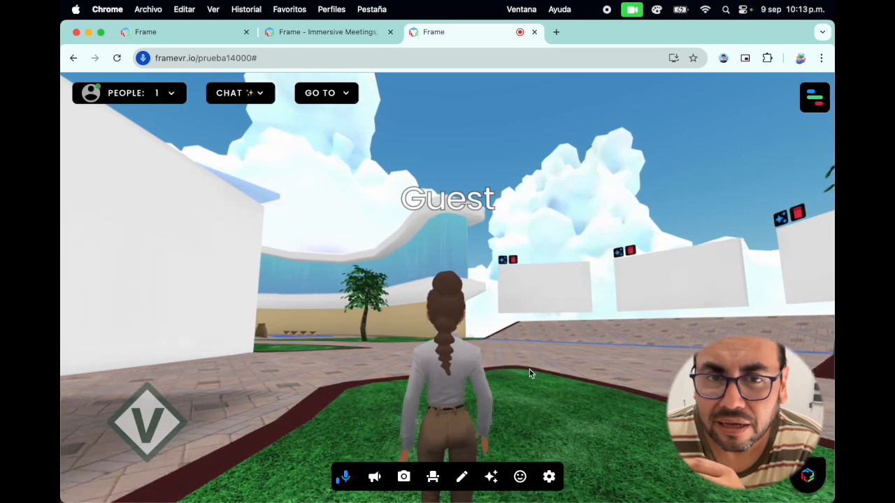
Walk the avatar around the panels to the Welcome stand and up to the large blue-framed screen beside it.
{"action": "key", "text": "Left"}
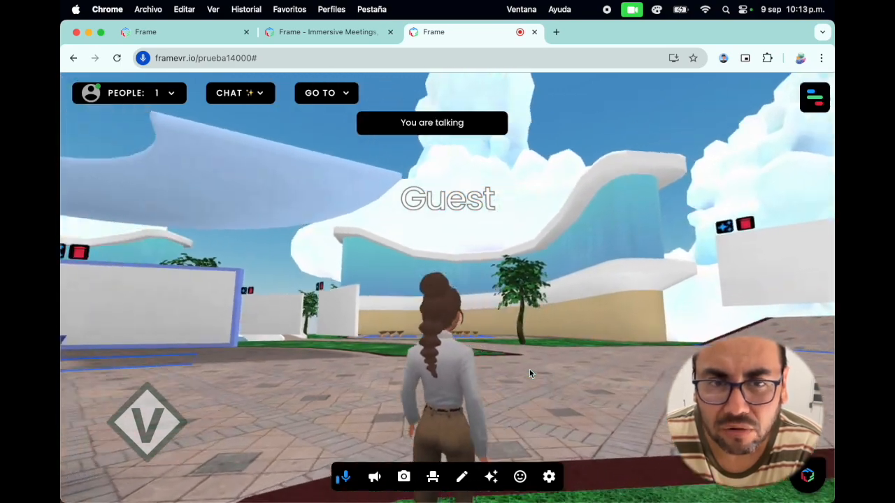
{"action": "key", "text": "Right"}
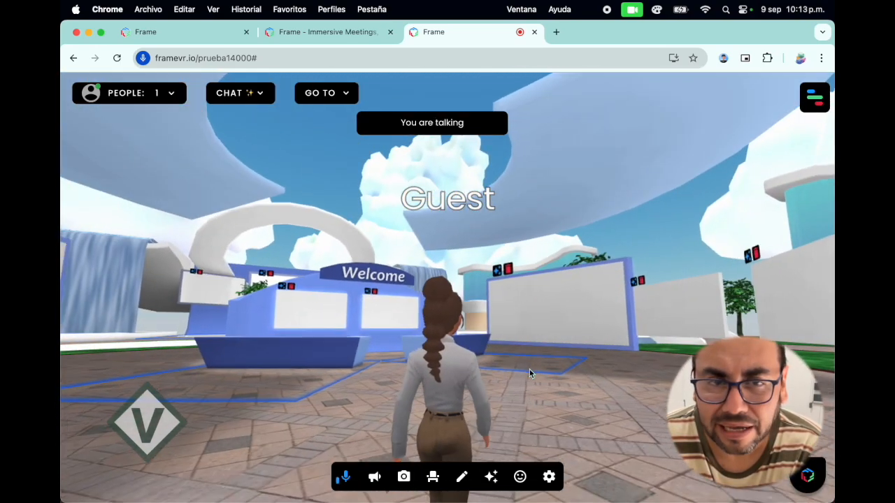
{"action": "key", "text": "Left"}
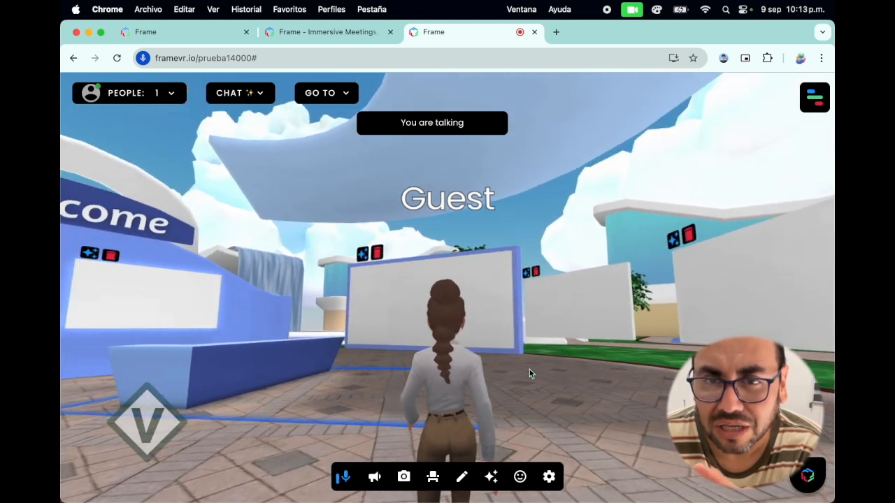
{"action": "key", "text": "Up"}
{"action": "key", "text": "Right"}
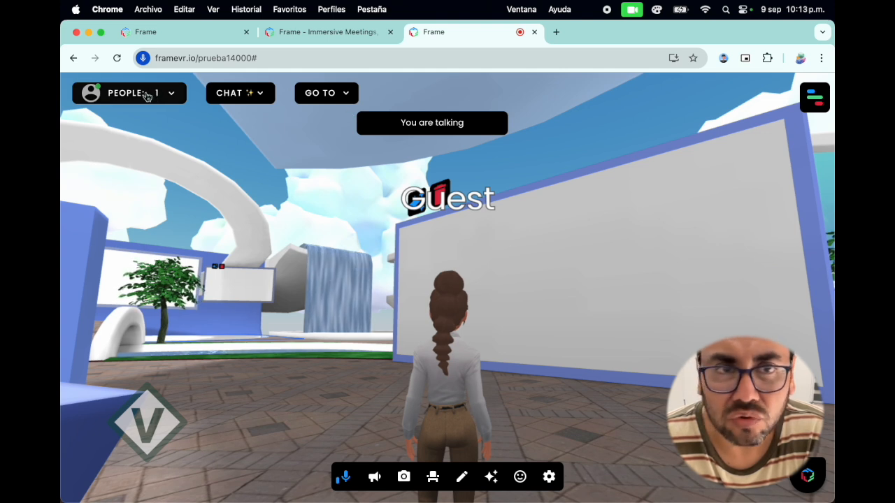
Show the people in this Frame, toggle the Guest's microphone to leave it muted, and collapse the list.
{"action": "left_click", "coordinate": [170, 104]}
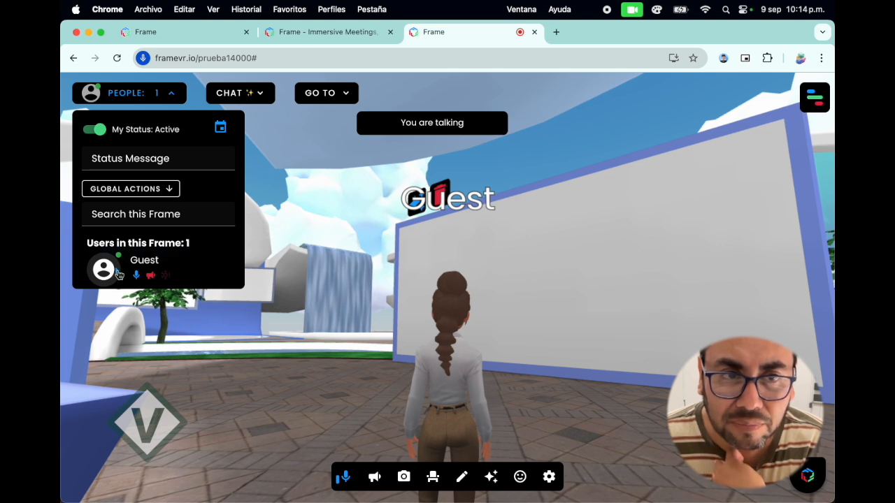
{"action": "left_click", "coordinate": [156, 322]}
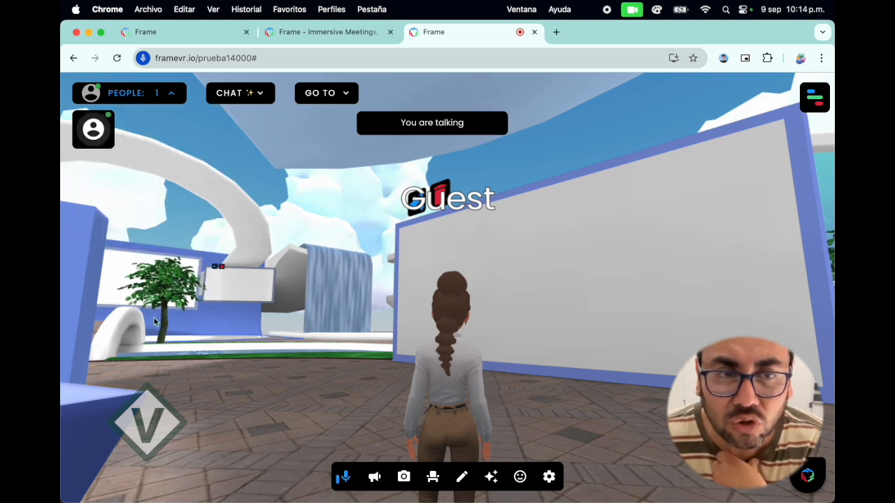
{"action": "left_click", "coordinate": [172, 99]}
{"action": "left_click", "coordinate": [172, 99]}
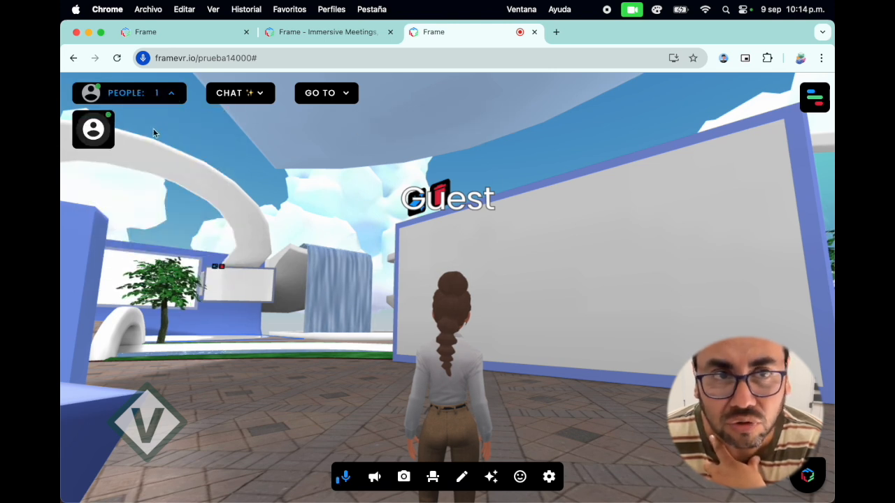
{"action": "mouse_move", "coordinate": [96, 147]}
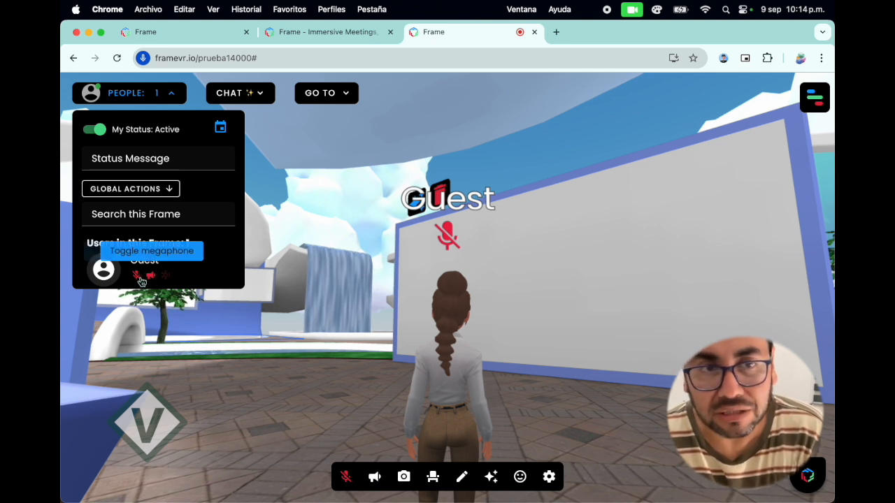
{"action": "left_click", "coordinate": [137, 277]}
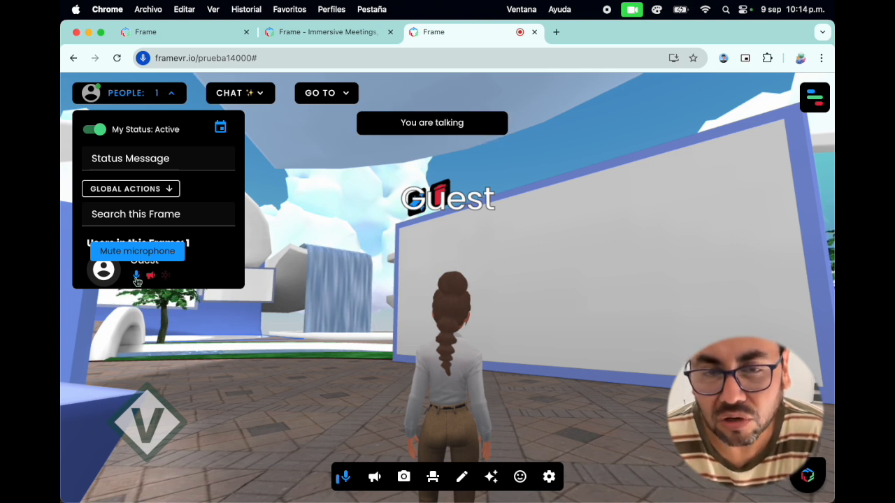
{"action": "left_click", "coordinate": [137, 277]}
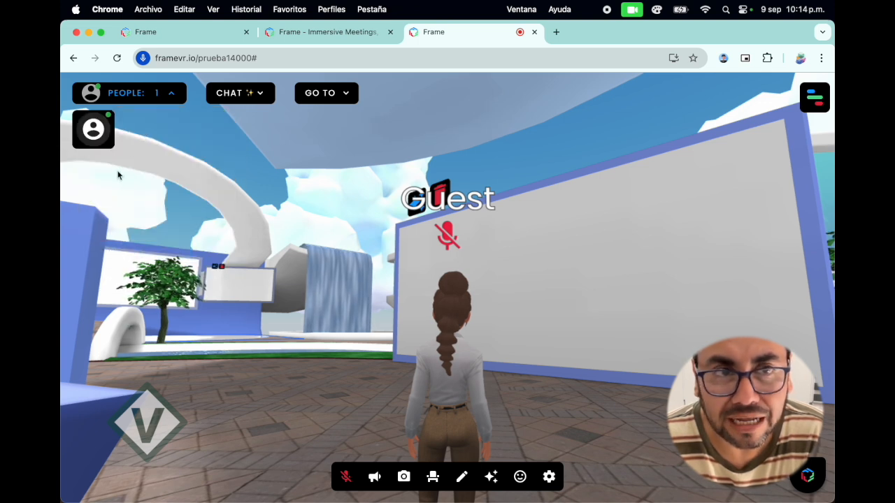
View the Main chat channel, then check the list of destinations saved for this Frame and close it.
{"action": "left_click", "coordinate": [263, 97]}
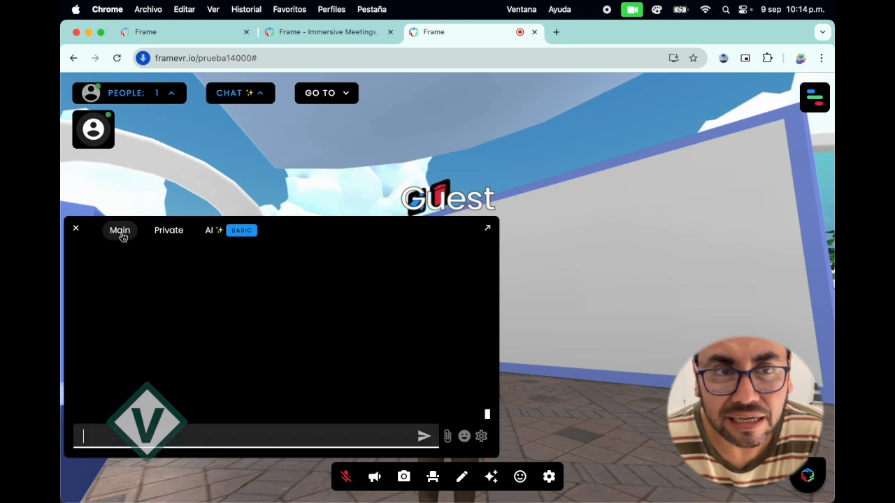
{"action": "left_click", "coordinate": [122, 238]}
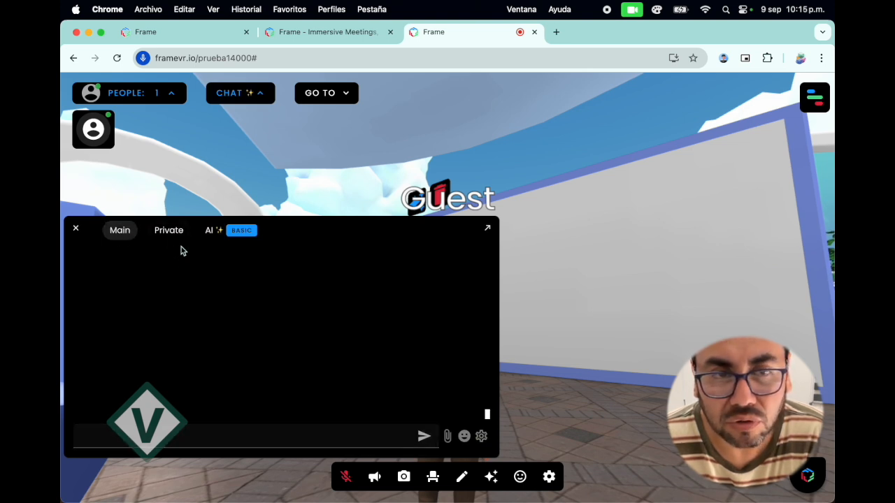
{"action": "left_click", "coordinate": [226, 424]}
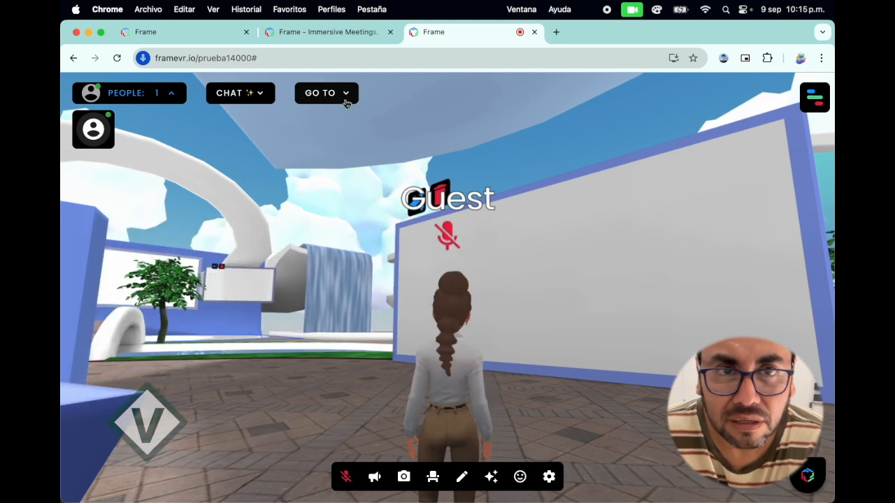
{"action": "left_click", "coordinate": [346, 96]}
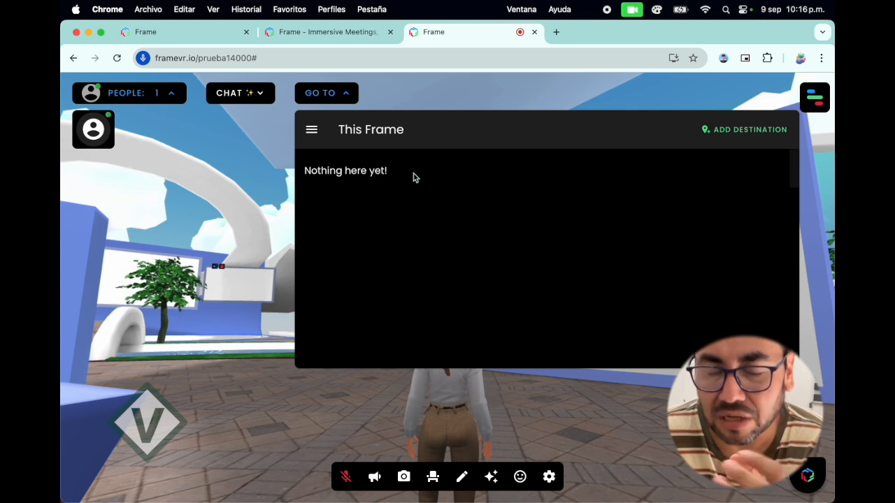
{"action": "left_click", "coordinate": [347, 96]}
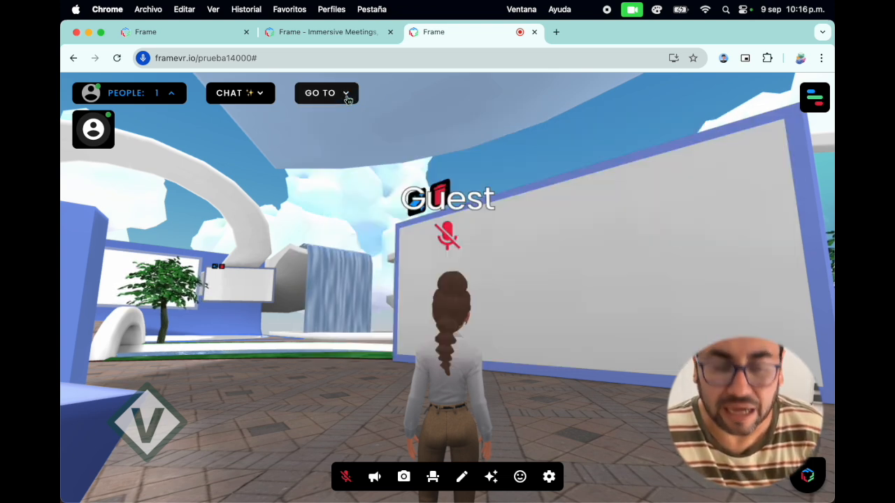
Walk the avatar past the Welcome stand and turn it toward the bridge leading to the large arch.
{"action": "key", "text": "Left"}
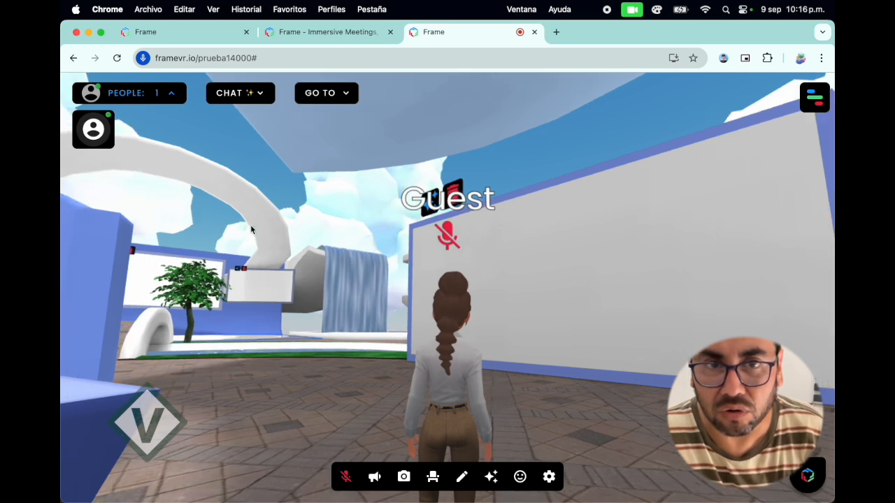
{"action": "key", "text": "Up"}
{"action": "key", "text": "Right"}
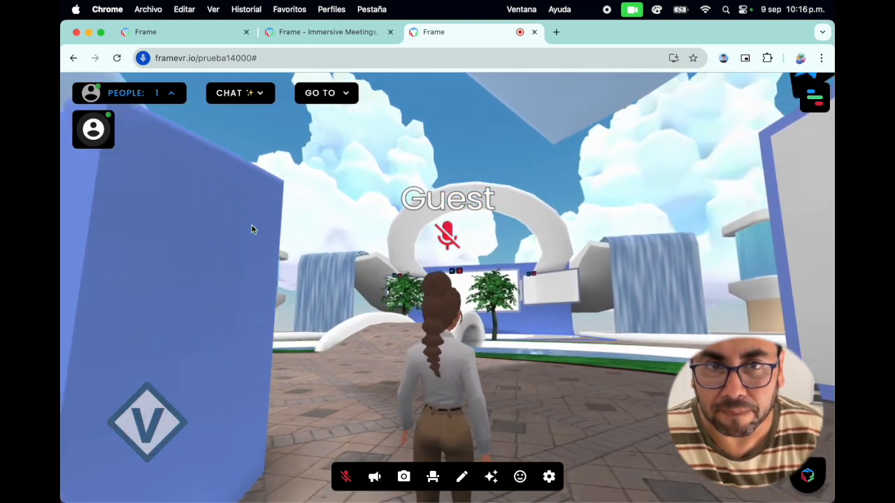
{"action": "key", "text": "Left"}
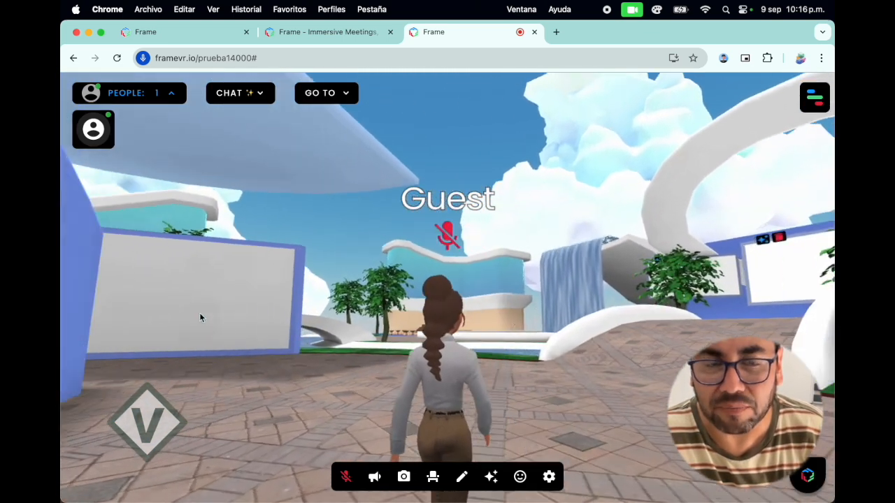
{"action": "key", "text": "Up"}
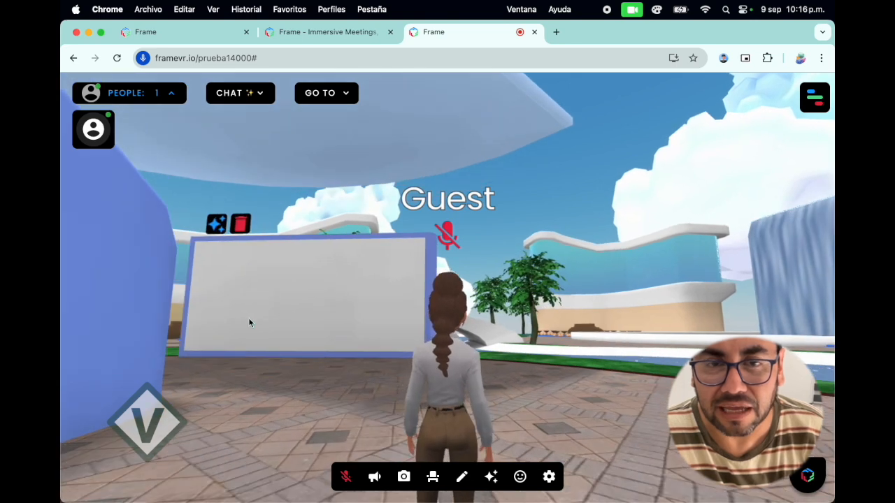
{"action": "key", "text": "Left"}
{"action": "key", "text": "Right"}
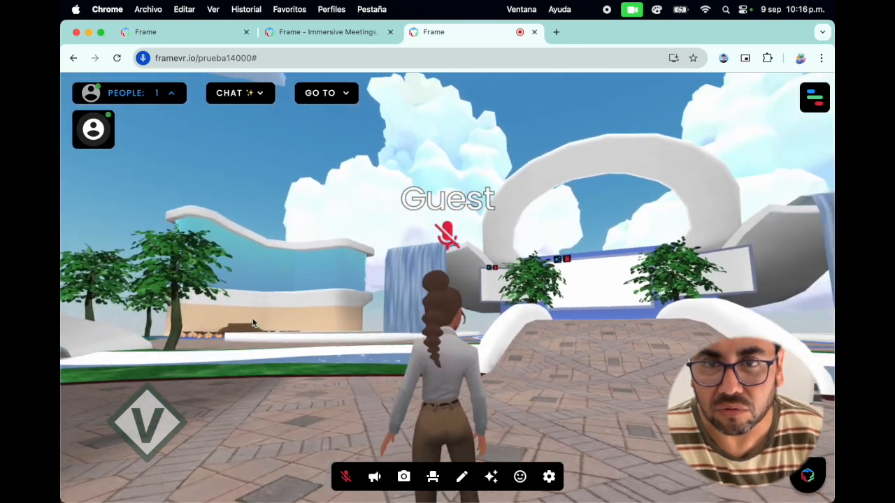
Walk the avatar up onto the bridge, facing the stage screen between the two trees.
{"action": "key", "text": "Up"}
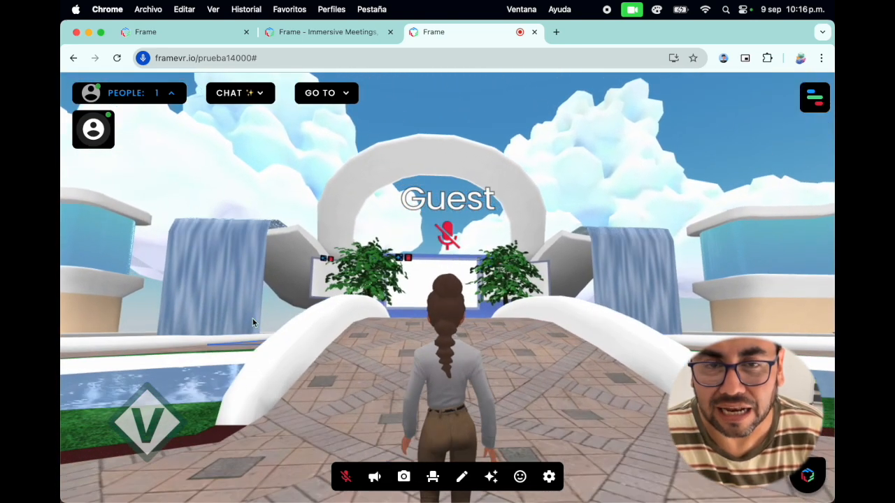
{"action": "key", "text": "Up"}
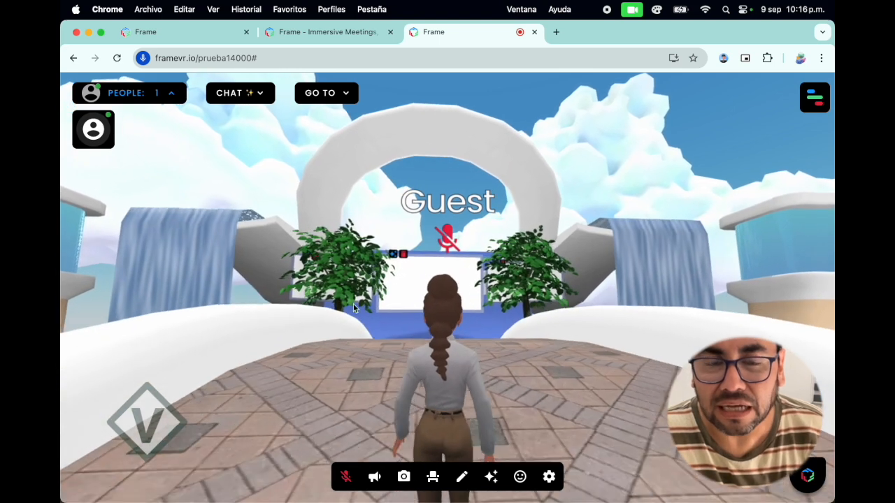
{"action": "key", "text": "Up"}
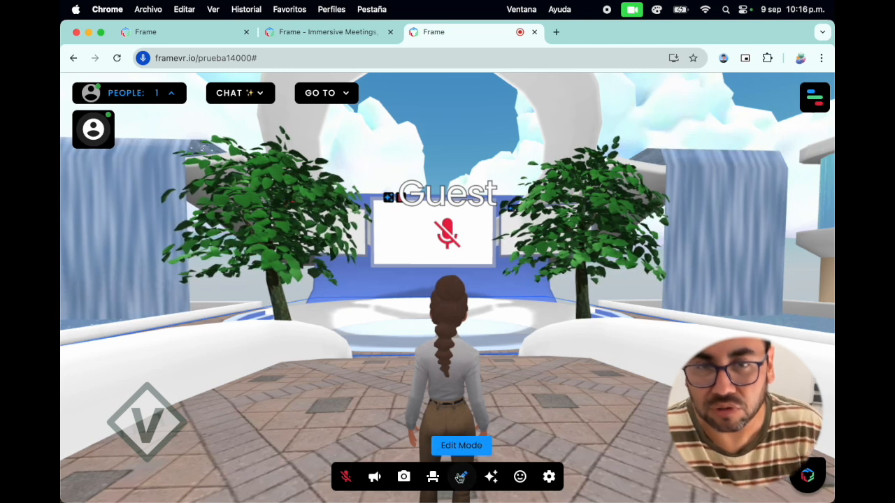
Open the Create With AI dialog and expand the additional content types under Add Your Own.
{"action": "left_click", "coordinate": [492, 477]}
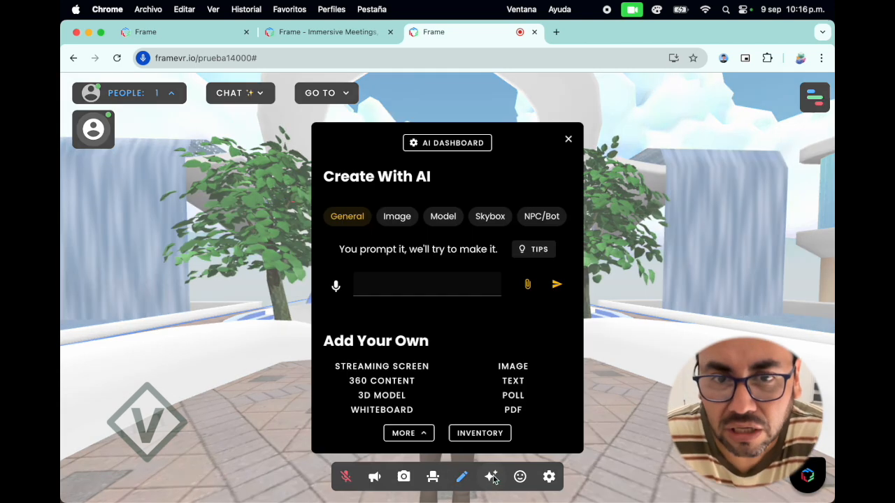
{"action": "left_click", "coordinate": [423, 435]}
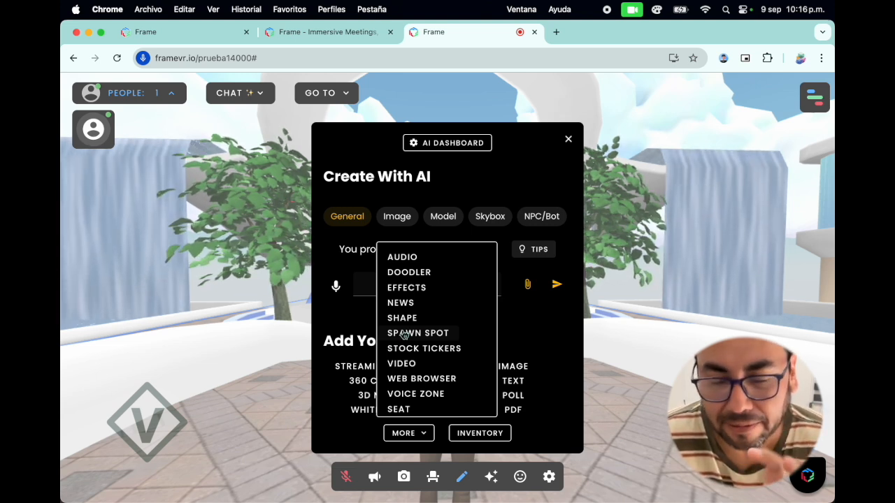
Close the Create With AI dialog, recheck the destinations saved for this Frame and close the list.
{"action": "left_click", "coordinate": [568, 139]}
{"action": "left_click", "coordinate": [346, 95]}
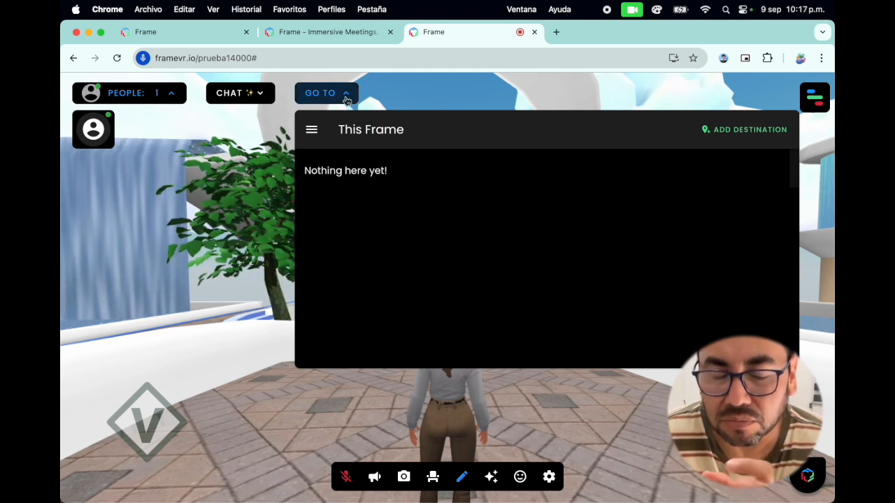
{"action": "left_click", "coordinate": [345, 97]}
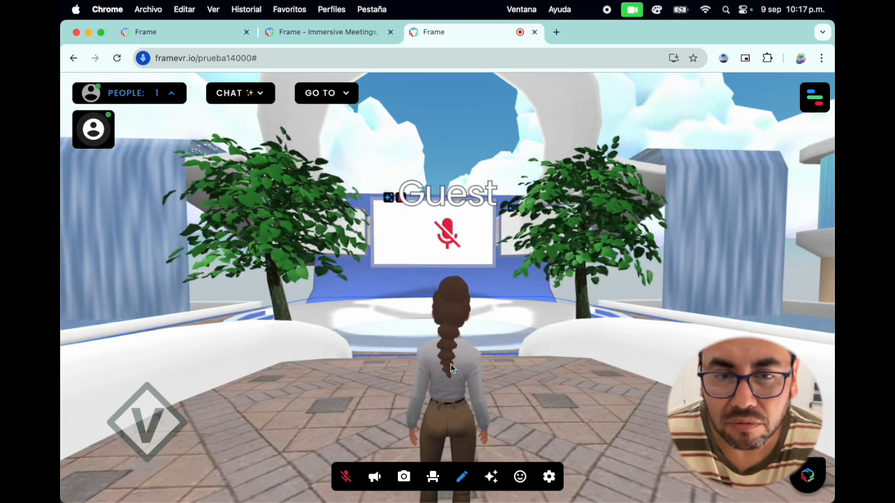
In the Frame's general settings, turn off mics on by default when users connect and review the remaining options.
{"action": "left_click", "coordinate": [821, 104]}
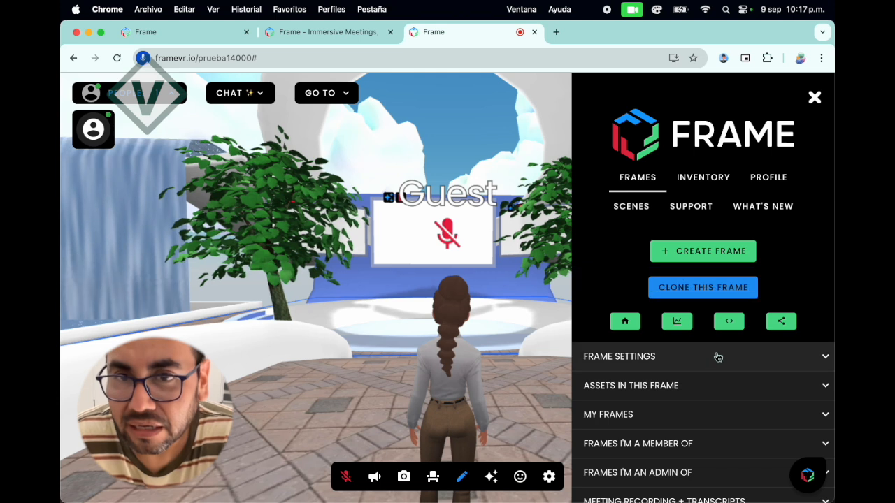
{"action": "left_click", "coordinate": [825, 358]}
{"action": "scroll", "coordinate": [765, 366], "scroll_direction": "down", "scroll_amount": 3}
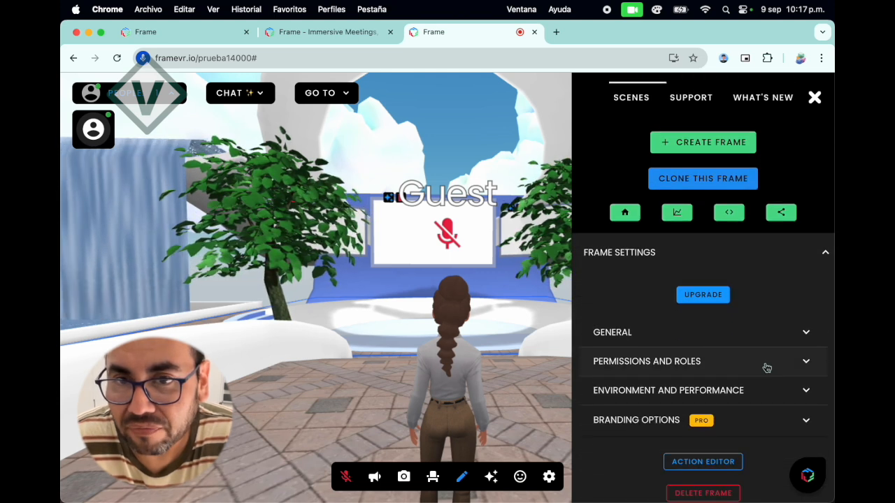
{"action": "left_click", "coordinate": [807, 341]}
{"action": "scroll", "coordinate": [755, 362], "scroll_direction": "down", "scroll_amount": 8}
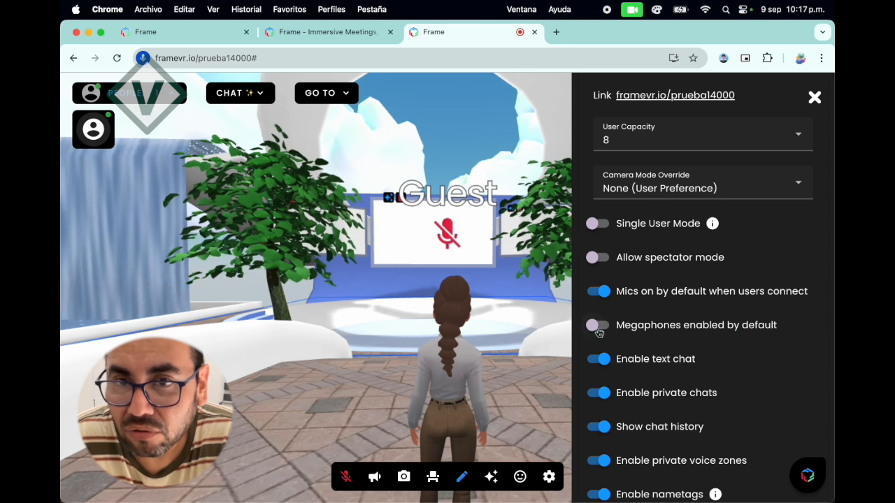
{"action": "scroll", "coordinate": [619, 301], "scroll_direction": "down", "scroll_amount": 1}
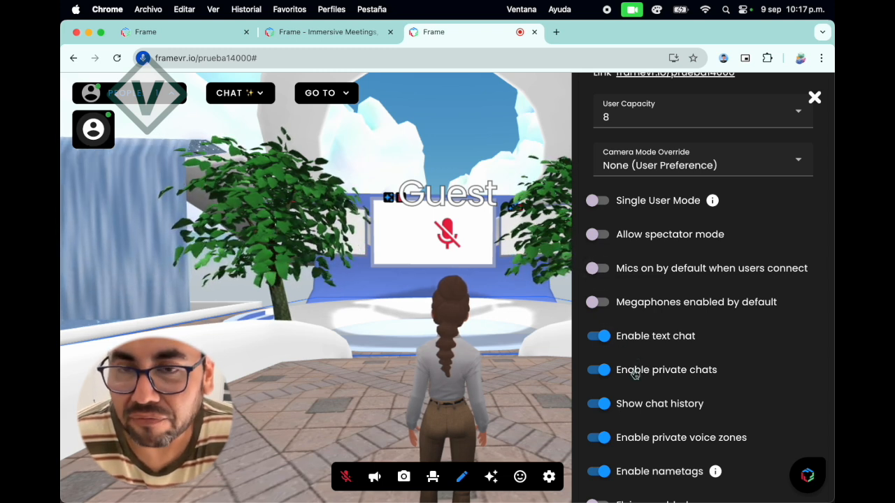
{"action": "scroll", "coordinate": [635, 376], "scroll_direction": "down", "scroll_amount": 1}
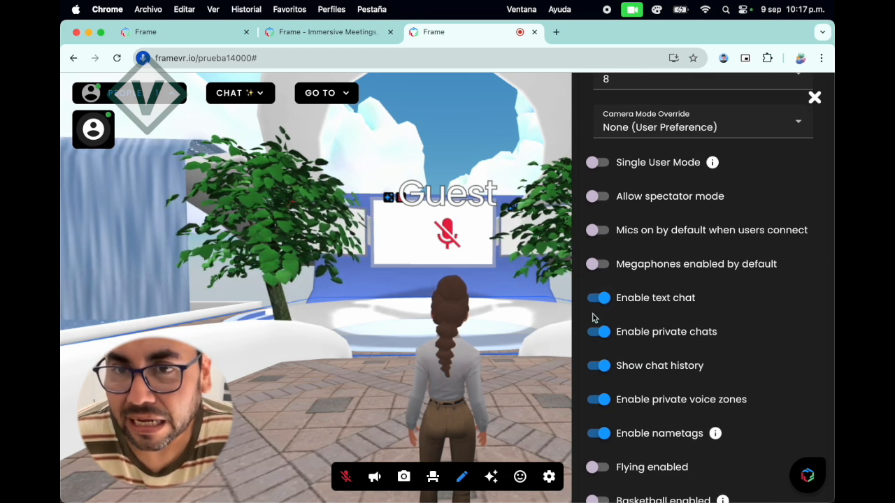
{"action": "scroll", "coordinate": [641, 366], "scroll_direction": "down", "scroll_amount": 10}
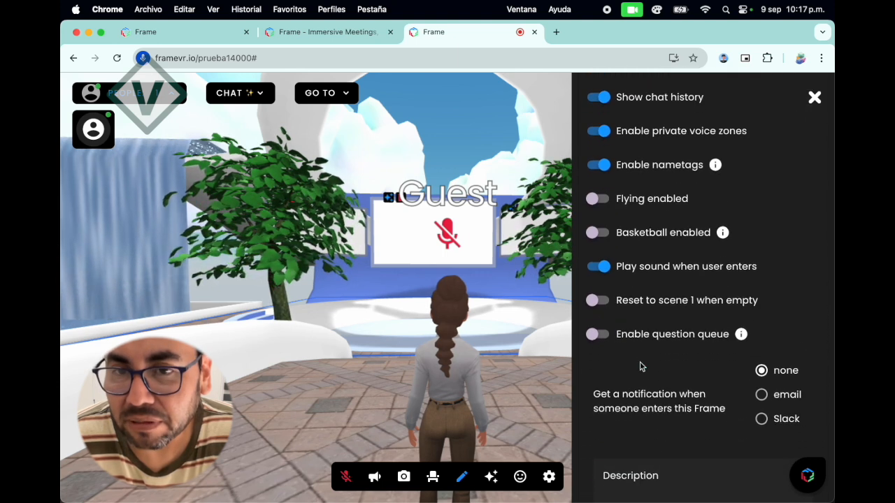
{"action": "scroll", "coordinate": [640, 366], "scroll_direction": "down", "scroll_amount": 3}
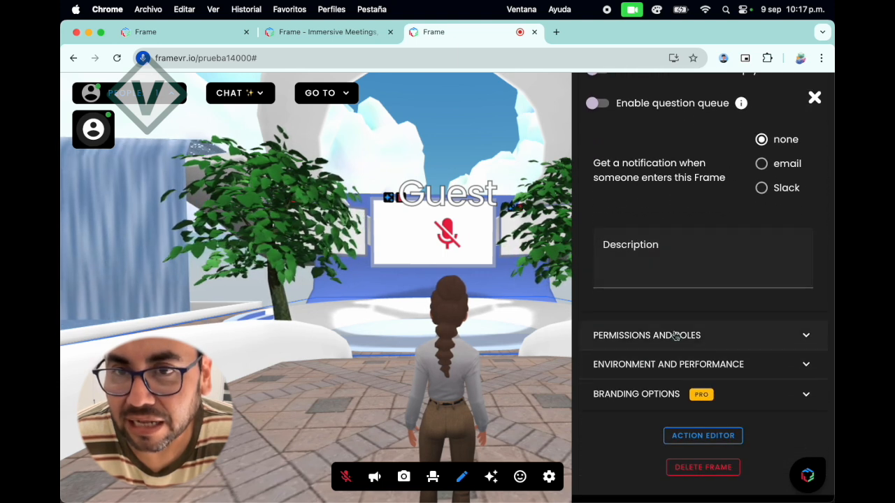
Restrict the Frame's Editing permission to Admins in the permissions and roles settings.
{"action": "left_click", "coordinate": [804, 339]}
{"action": "scroll", "coordinate": [680, 344], "scroll_direction": "down", "scroll_amount": 7}
{"action": "scroll", "coordinate": [679, 346], "scroll_direction": "up", "scroll_amount": 3}
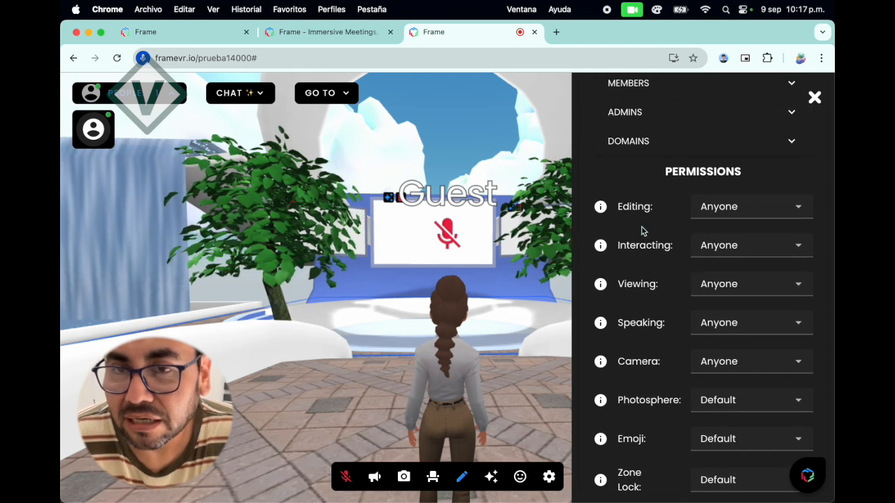
{"action": "left_click", "coordinate": [800, 213]}
{"action": "left_click", "coordinate": [724, 241]}
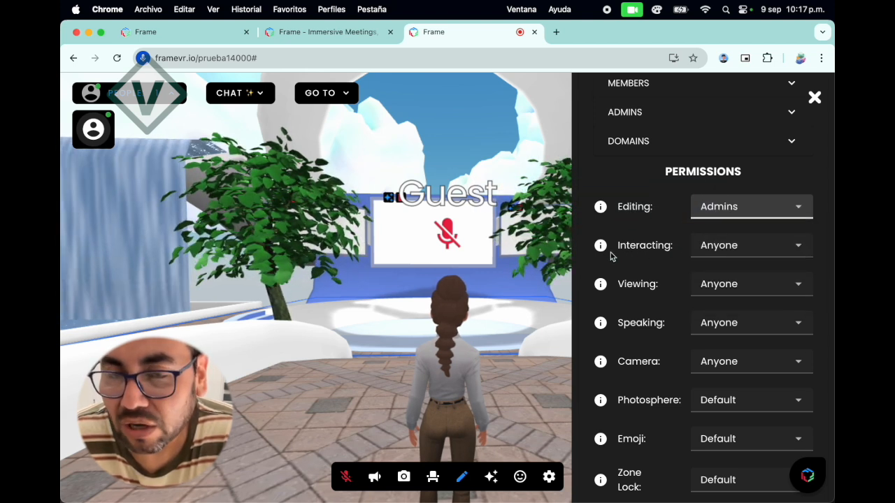
Read the explanation of the Interacting permission and set the Photosphere permission to Admins.
{"action": "mouse_move", "coordinate": [602, 250]}
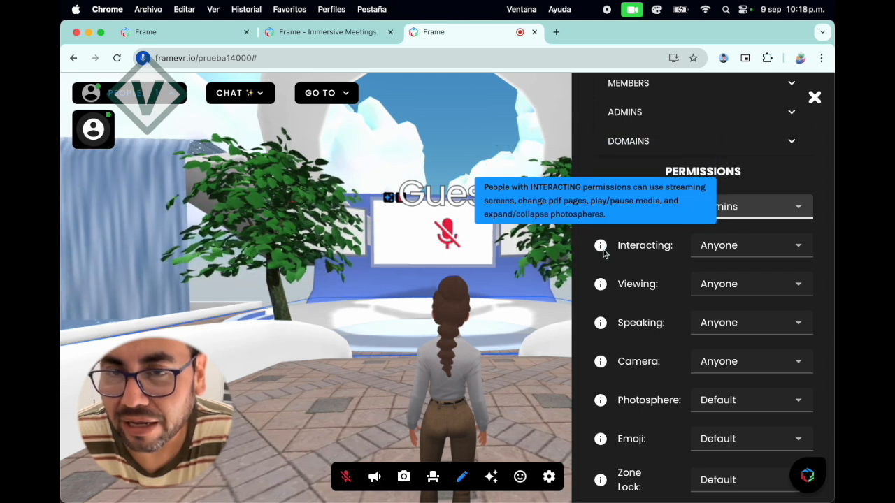
{"action": "scroll", "coordinate": [666, 308], "scroll_direction": "down", "scroll_amount": 3}
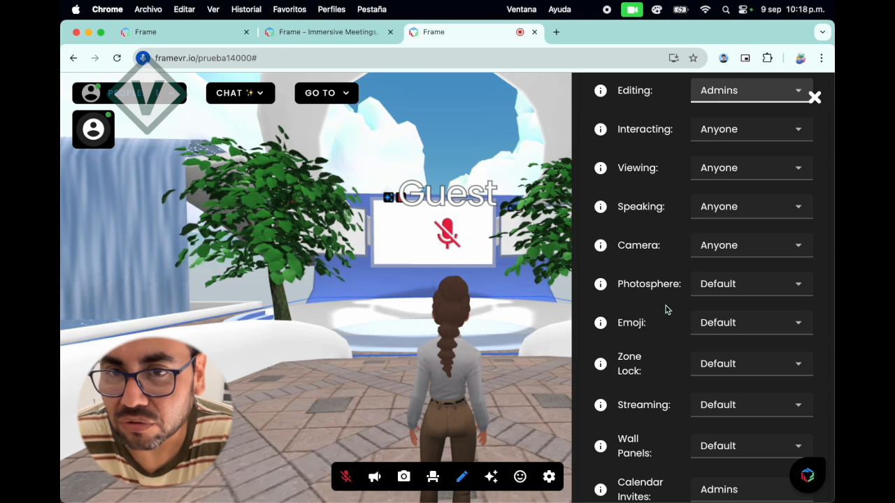
{"action": "scroll", "coordinate": [666, 308], "scroll_direction": "down", "scroll_amount": 3}
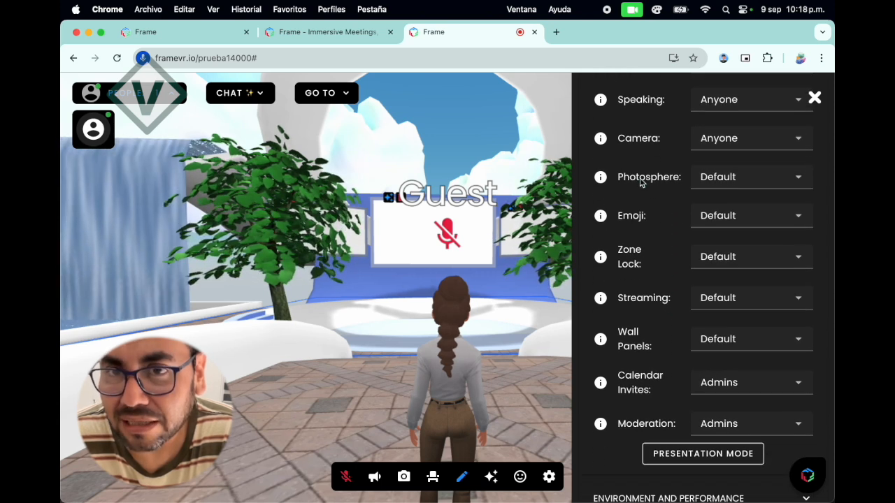
{"action": "scroll", "coordinate": [641, 182], "scroll_direction": "up", "scroll_amount": 4}
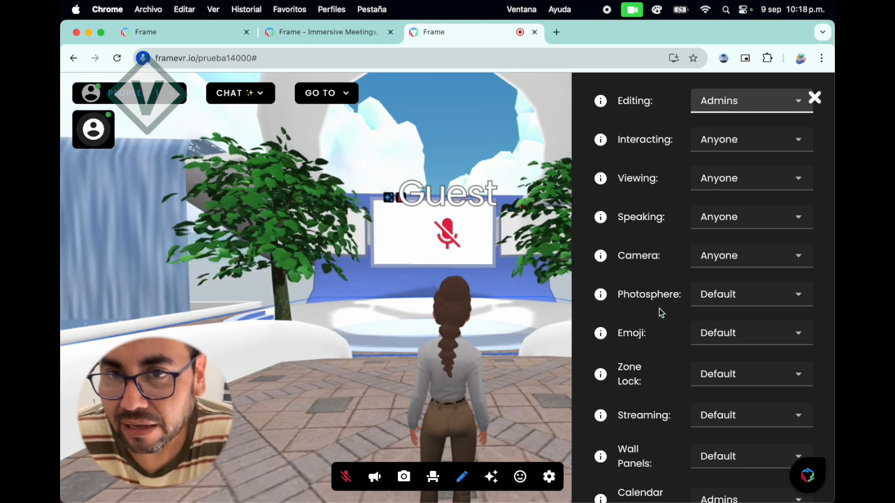
{"action": "left_click", "coordinate": [774, 300]}
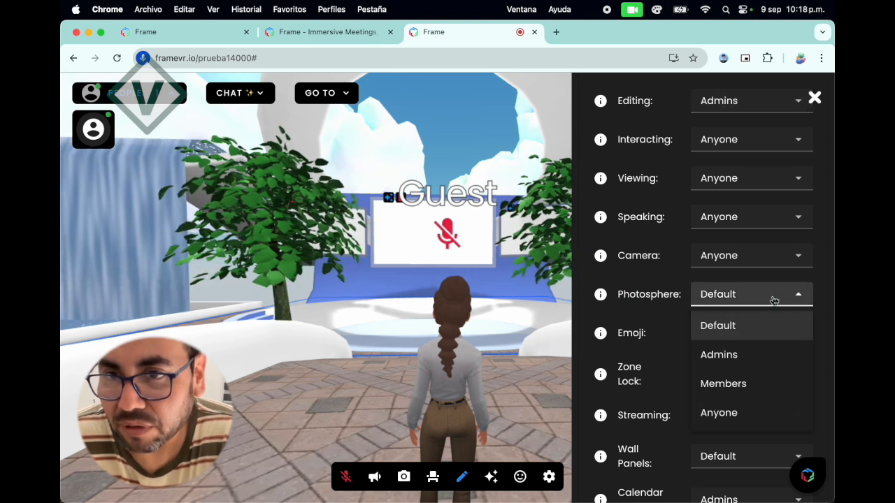
{"action": "left_click", "coordinate": [722, 356]}
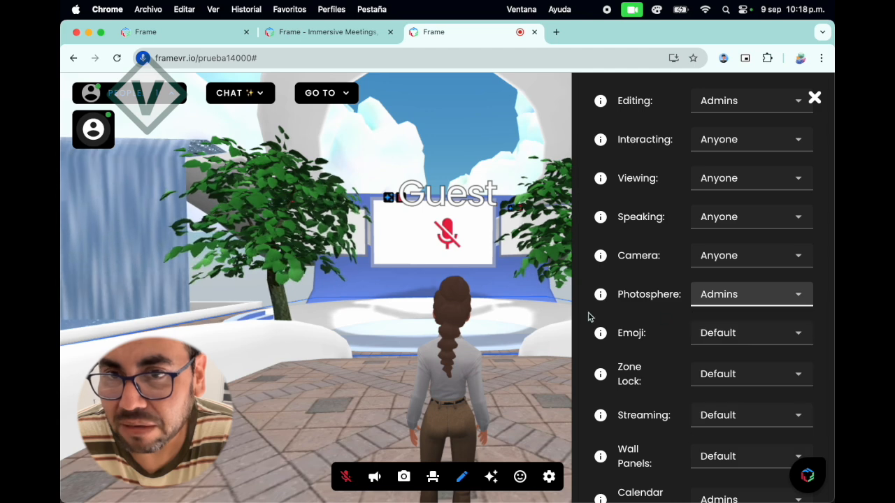
Look around the avatar in full circles to examine the sky and the surrounding environment.
{"action": "left_click_drag", "start_coordinate": [527, 319], "coordinate": [390, 240]}
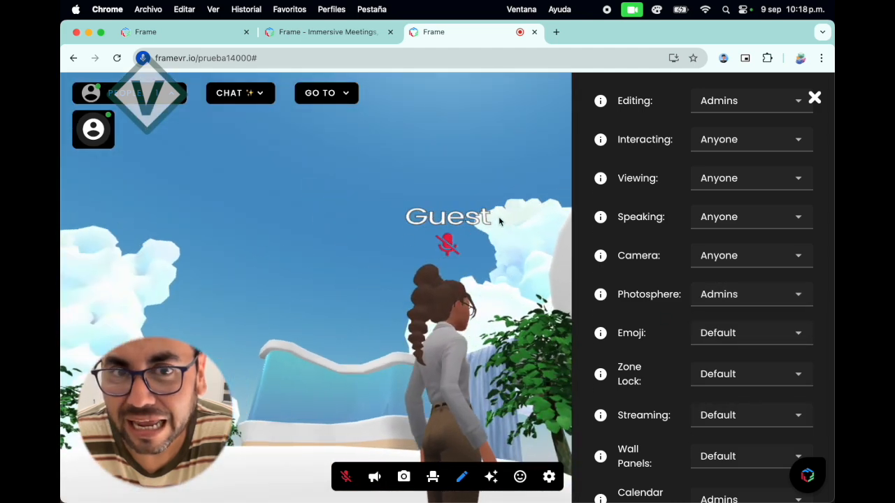
{"action": "left_click_drag", "start_coordinate": [499, 222], "coordinate": [343, 259]}
{"action": "left_click_drag", "start_coordinate": [488, 220], "coordinate": [384, 231]}
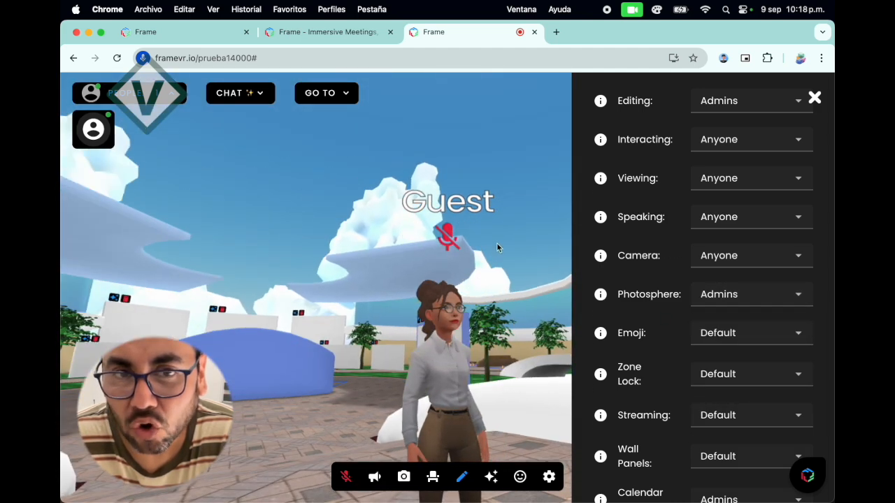
{"action": "left_click_drag", "start_coordinate": [496, 243], "coordinate": [403, 249]}
{"action": "left_click_drag", "start_coordinate": [499, 247], "coordinate": [399, 272]}
{"action": "left_click_drag", "start_coordinate": [499, 260], "coordinate": [415, 223]}
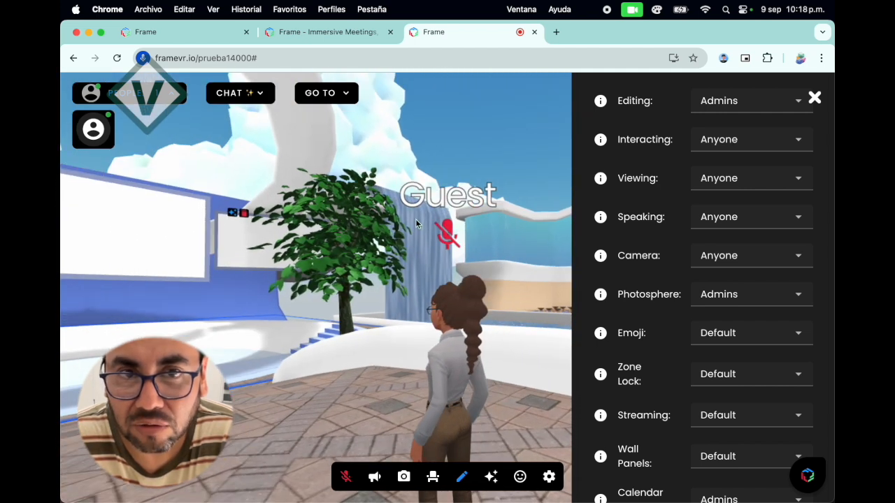
{"action": "left_click_drag", "start_coordinate": [500, 262], "coordinate": [379, 263]}
{"action": "left_click_drag", "start_coordinate": [501, 245], "coordinate": [302, 262]}
{"action": "left_click_drag", "start_coordinate": [520, 259], "coordinate": [393, 263]}
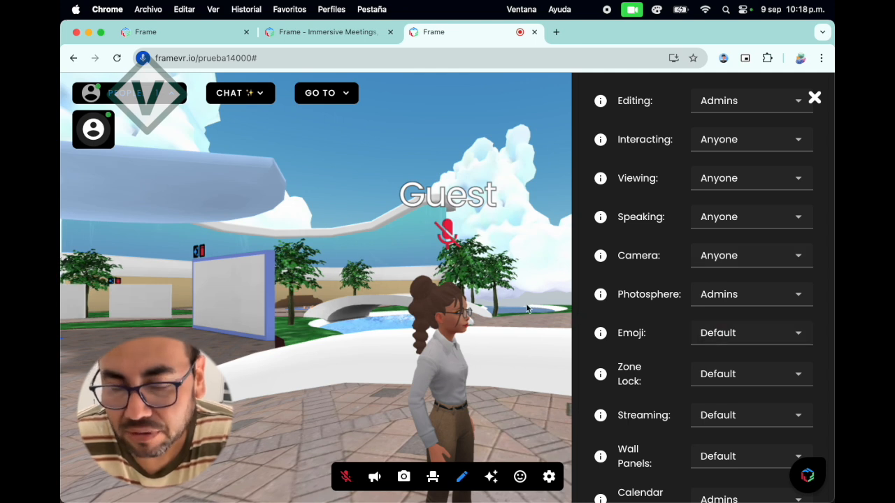
{"action": "left_click_drag", "start_coordinate": [538, 319], "coordinate": [497, 316]}
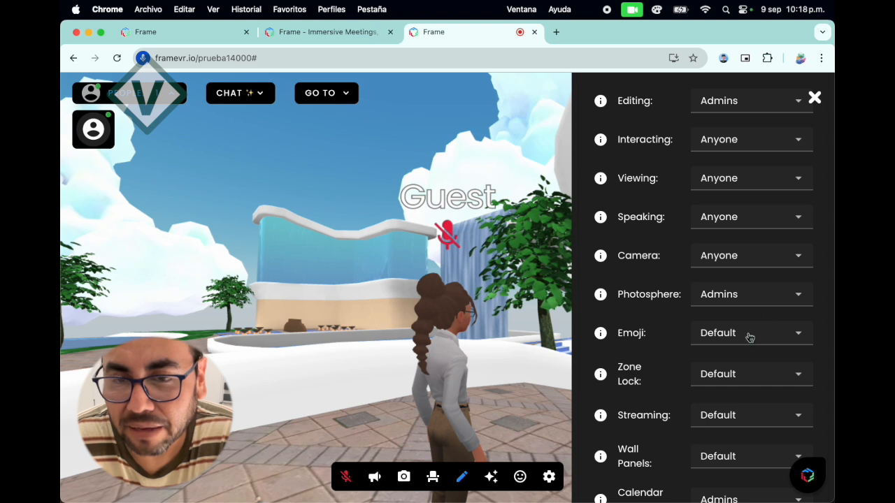
Leave the permissions settings and open the inventory to view its asset categories.
{"action": "scroll", "coordinate": [704, 375], "scroll_direction": "down", "scroll_amount": 4}
{"action": "scroll", "coordinate": [704, 377], "scroll_direction": "up", "scroll_amount": 15}
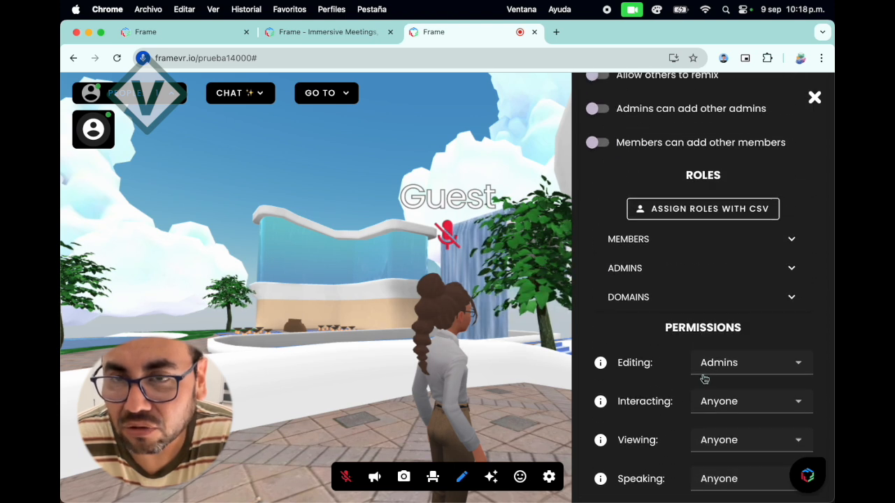
{"action": "scroll", "coordinate": [704, 379], "scroll_direction": "up", "scroll_amount": 2}
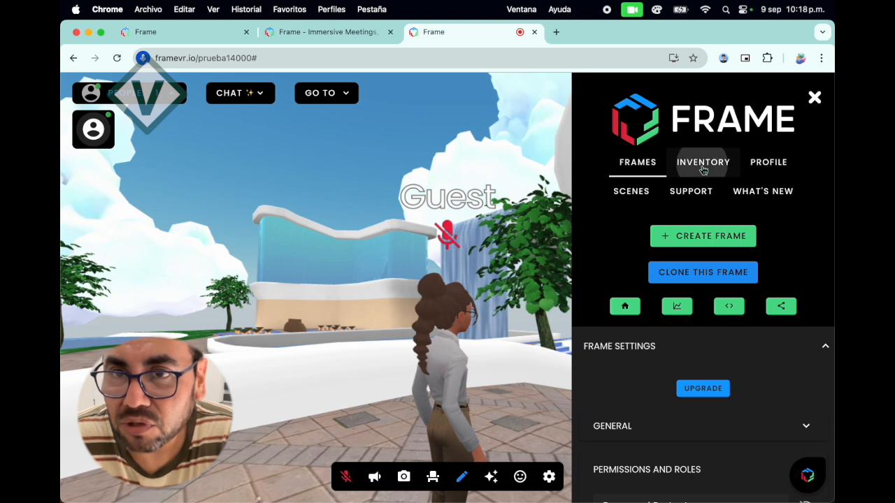
{"action": "left_click", "coordinate": [703, 171]}
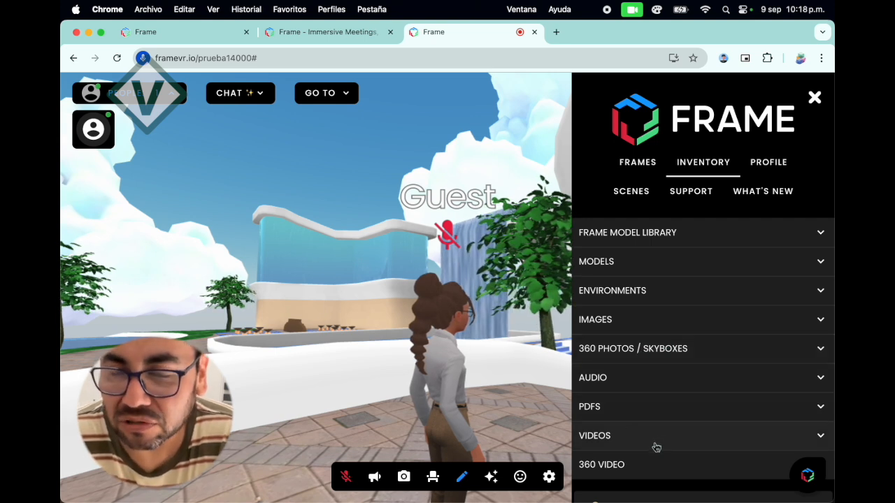
Face the stage and add the Remote Work Playbook PDF from the inventory to the space.
{"action": "mouse_move", "coordinate": [531, 376]}
{"action": "left_mouse_down"}
{"action": "mouse_move", "coordinate": [475, 372]}
{"action": "mouse_move", "coordinate": [521, 373]}
{"action": "left_mouse_up"}
{"action": "left_click_drag", "start_coordinate": [390, 376], "coordinate": [447, 377]}
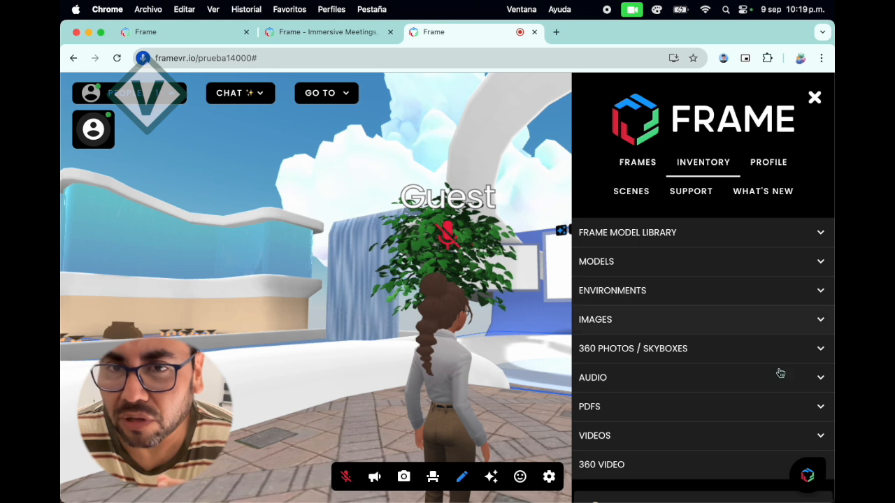
{"action": "left_click", "coordinate": [821, 408]}
{"action": "scroll", "coordinate": [678, 412], "scroll_direction": "down", "scroll_amount": 2}
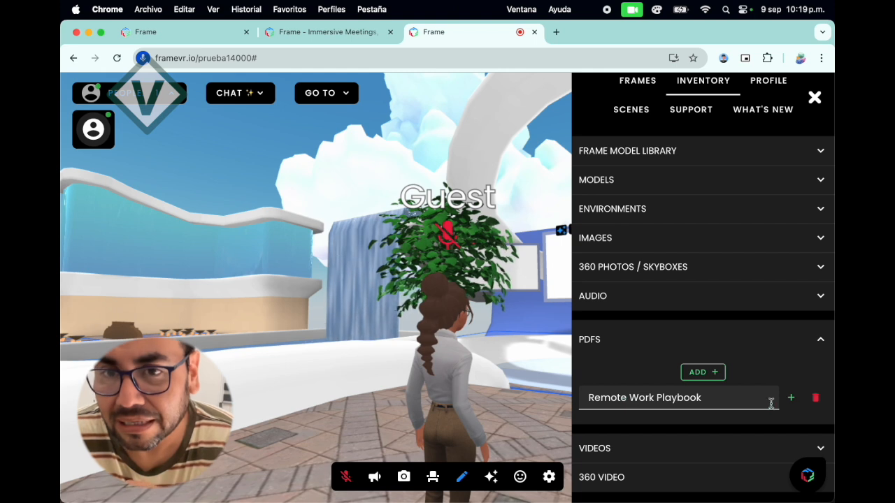
{"action": "left_click_drag", "start_coordinate": [381, 386], "coordinate": [499, 386]}
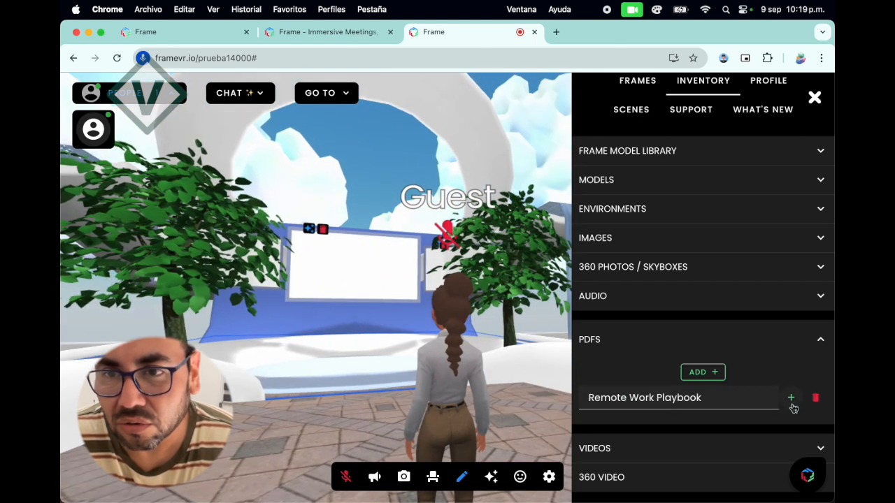
{"action": "left_click", "coordinate": [791, 397]}
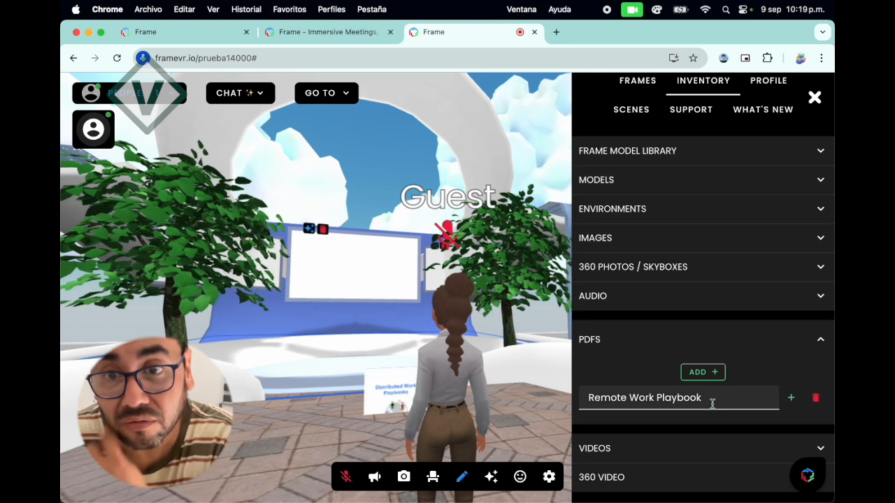
Raise the Remote Work Playbook PDF off the floor in front of the stage and leave Edit Mode.
{"action": "left_click", "coordinate": [373, 400]}
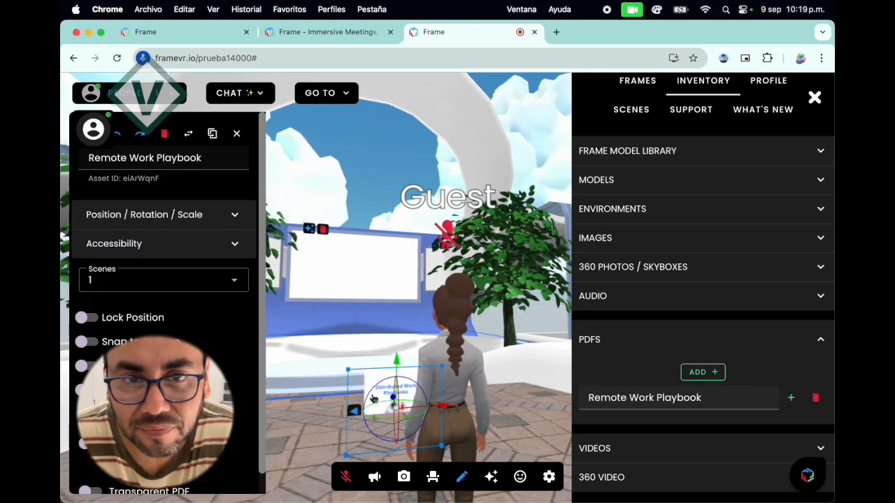
{"action": "left_click_drag", "start_coordinate": [399, 376], "coordinate": [359, 319]}
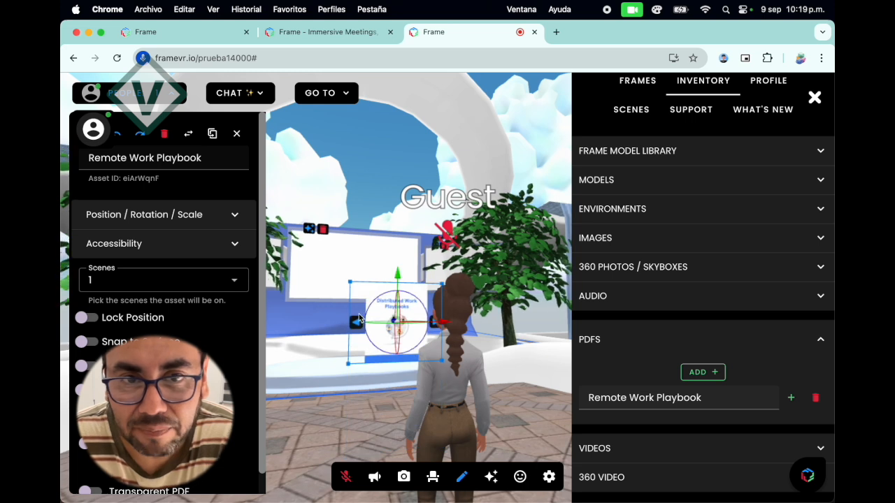
{"action": "left_click", "coordinate": [458, 476]}
Move the avatar toward the PDF, turn it slightly and switch the camera mode to first person.
{"action": "key", "text": "w"}
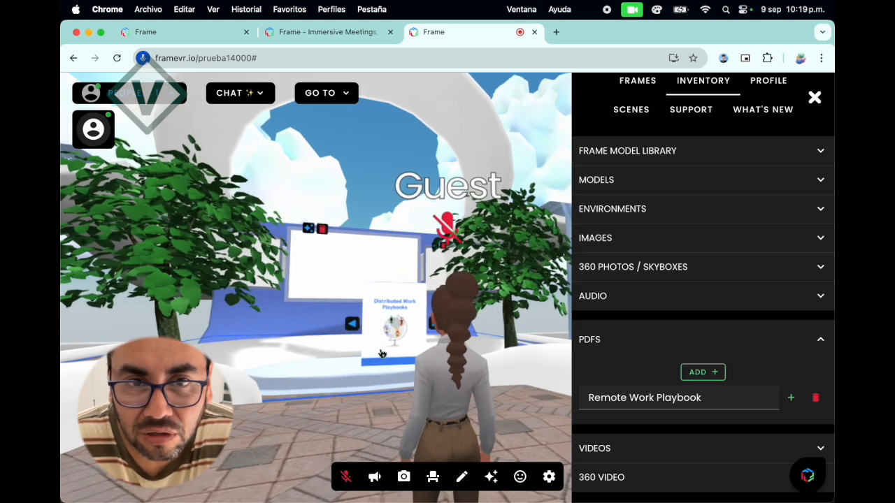
{"action": "key", "text": "Left"}
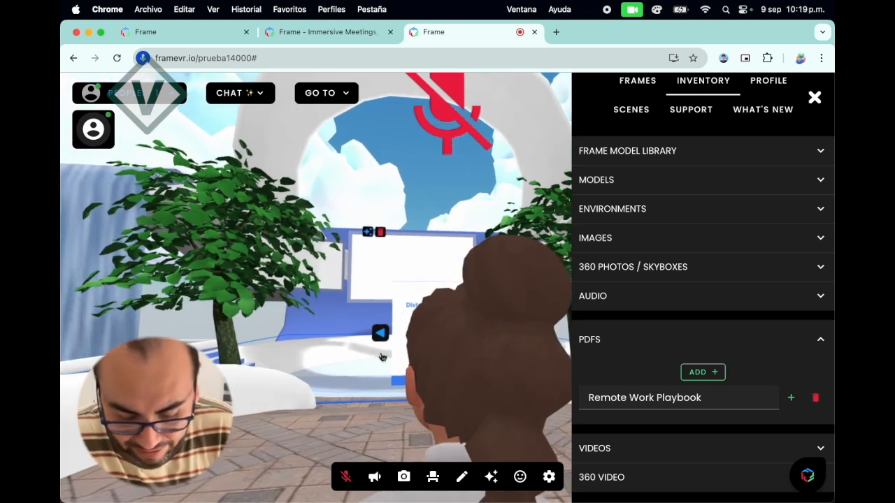
{"action": "left_click", "coordinate": [549, 476]}
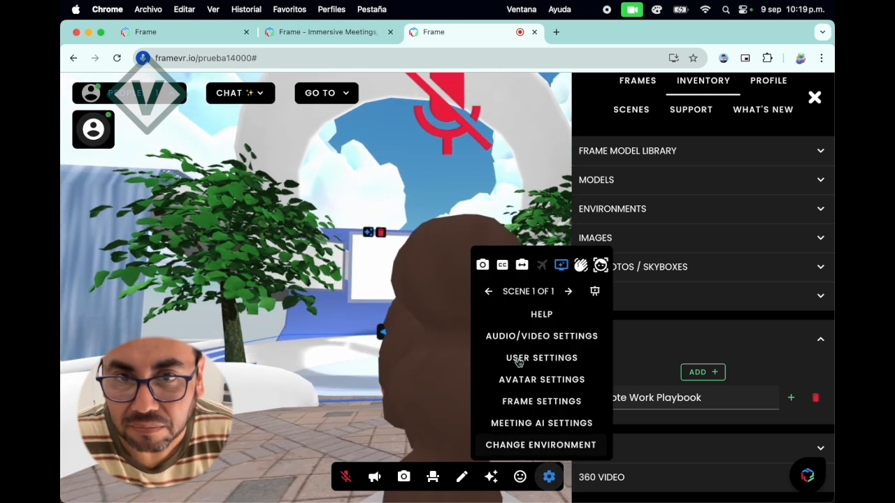
{"action": "left_click", "coordinate": [522, 265]}
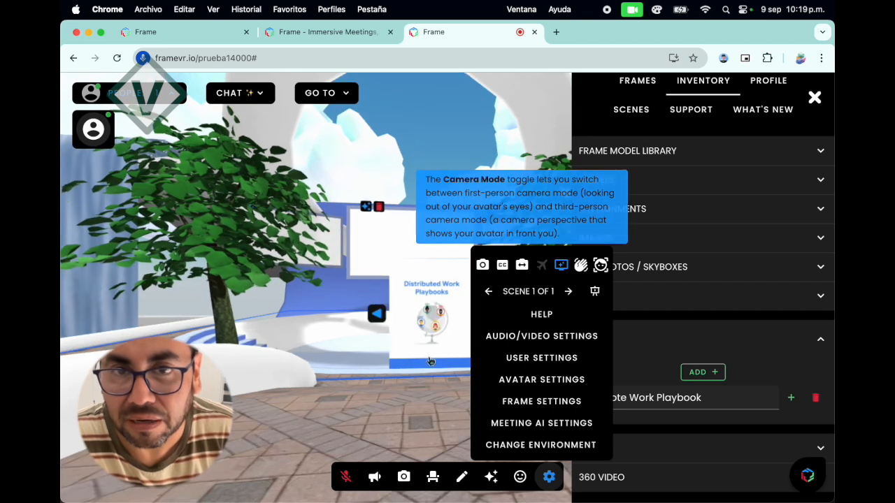
Close the settings, walk the avatar up to the Remote Work Playbook PDF and leaf forward and back through its pages.
{"action": "left_click", "coordinate": [549, 477]}
{"action": "key", "text": "w"}
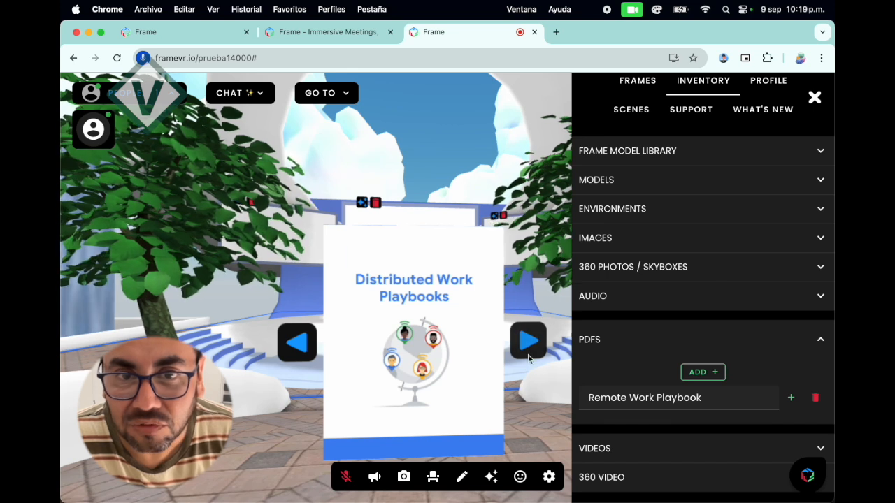
{"action": "left_click", "coordinate": [528, 356]}
{"action": "left_click", "coordinate": [529, 357]}
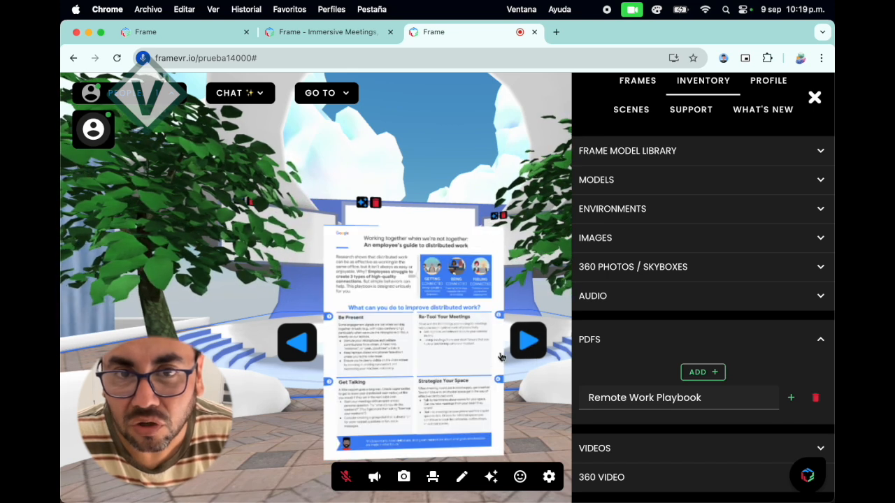
{"action": "left_click", "coordinate": [300, 346]}
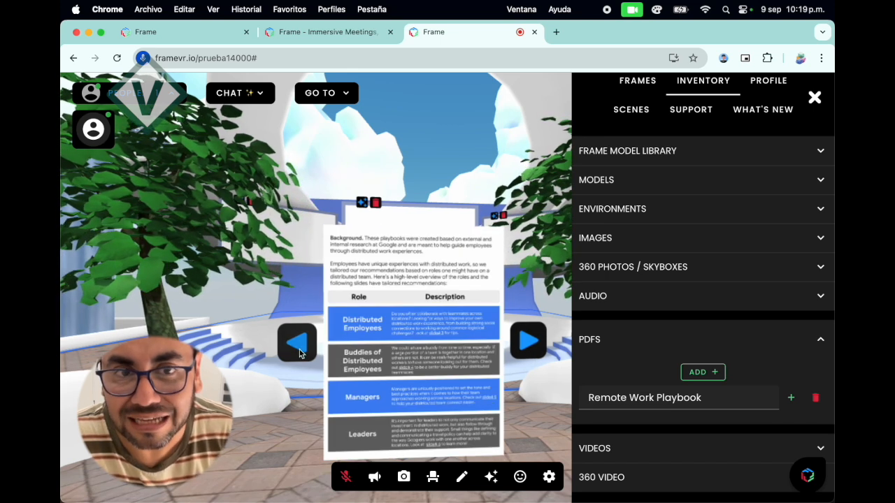
{"action": "left_click", "coordinate": [524, 344]}
{"action": "left_click", "coordinate": [524, 345]}
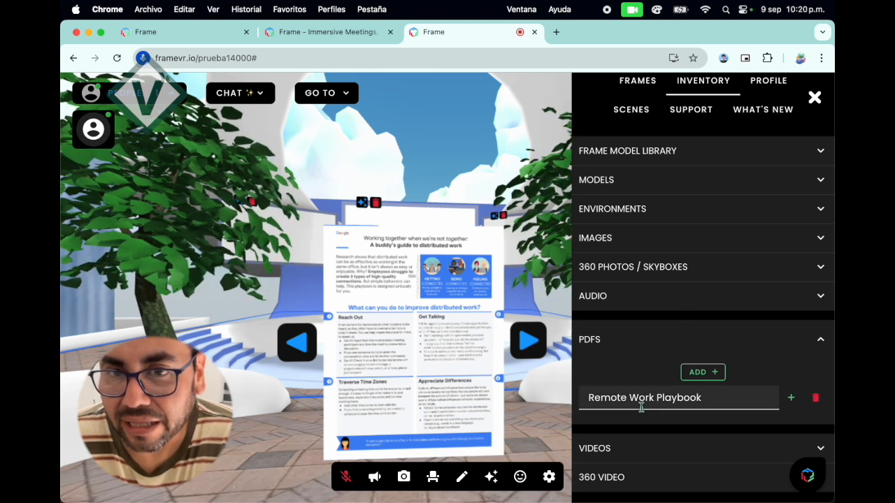
Review the profile fields, the support links and the What's New categories, and close the sidebar.
{"action": "scroll", "coordinate": [643, 413], "scroll_direction": "up", "scroll_amount": 2}
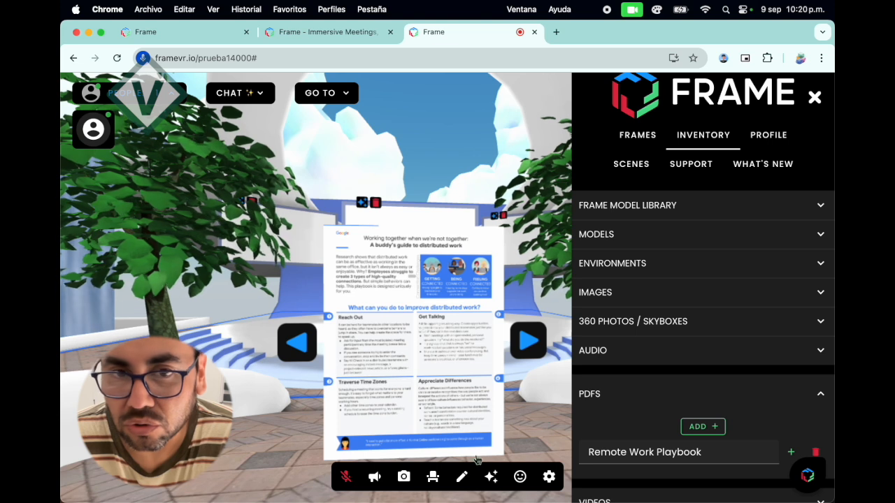
{"action": "left_click", "coordinate": [767, 138]}
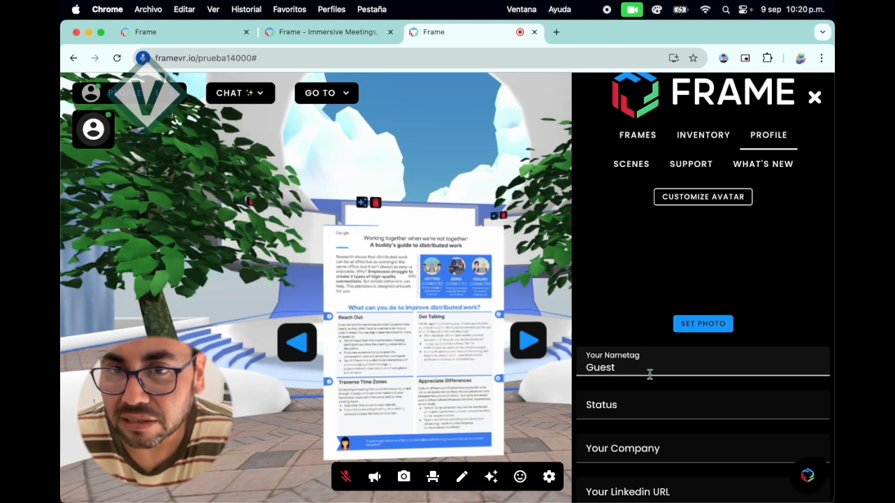
{"action": "scroll", "coordinate": [671, 375], "scroll_direction": "down", "scroll_amount": 2}
{"action": "scroll", "coordinate": [671, 376], "scroll_direction": "up", "scroll_amount": 3}
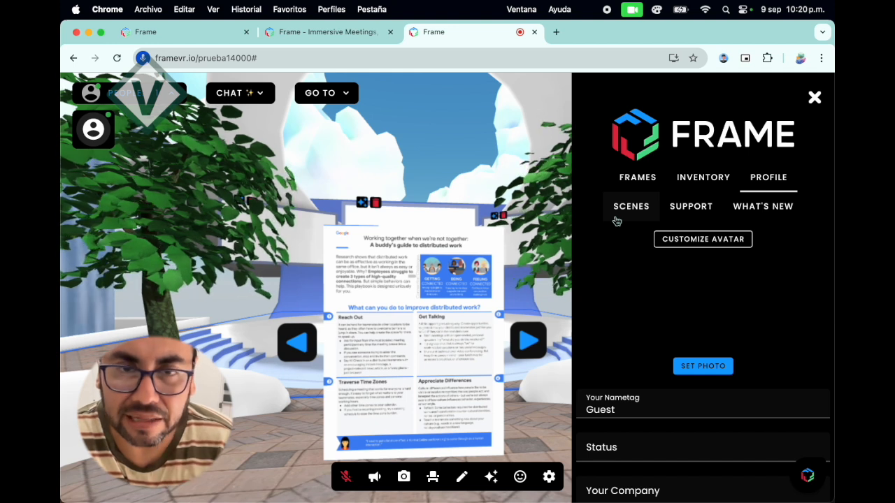
{"action": "left_click", "coordinate": [705, 210]}
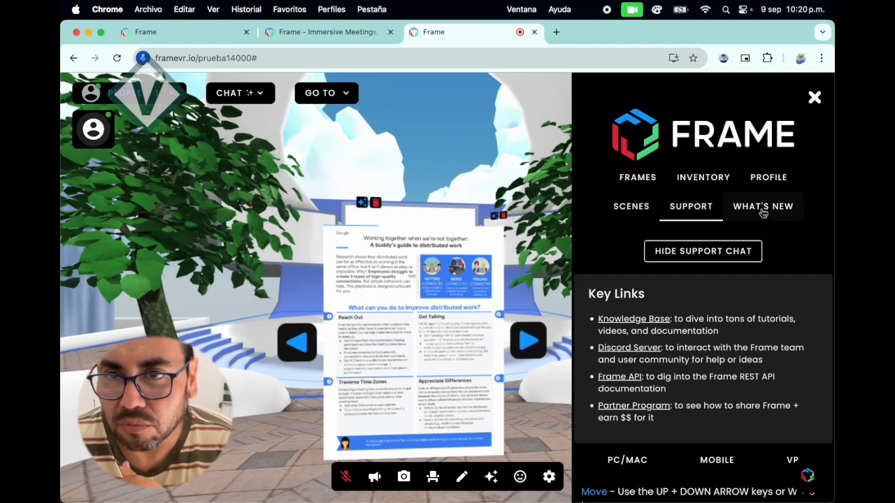
{"action": "left_click", "coordinate": [763, 209]}
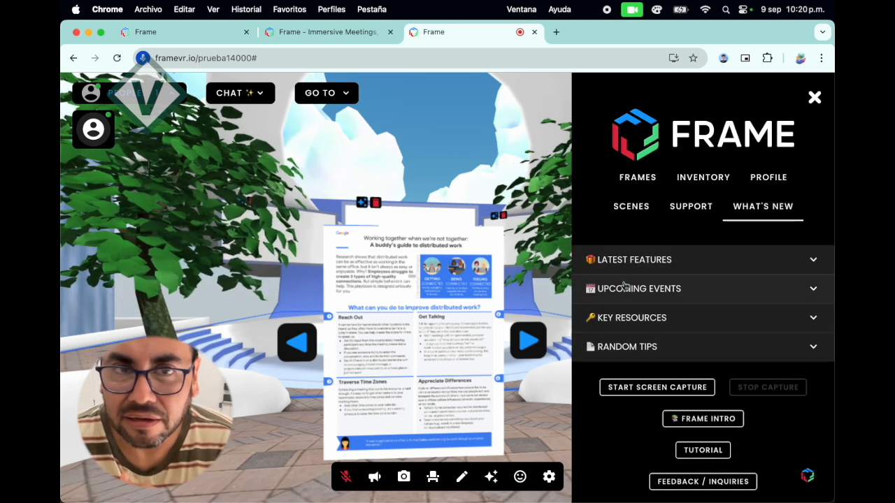
{"action": "left_click", "coordinate": [814, 98]}
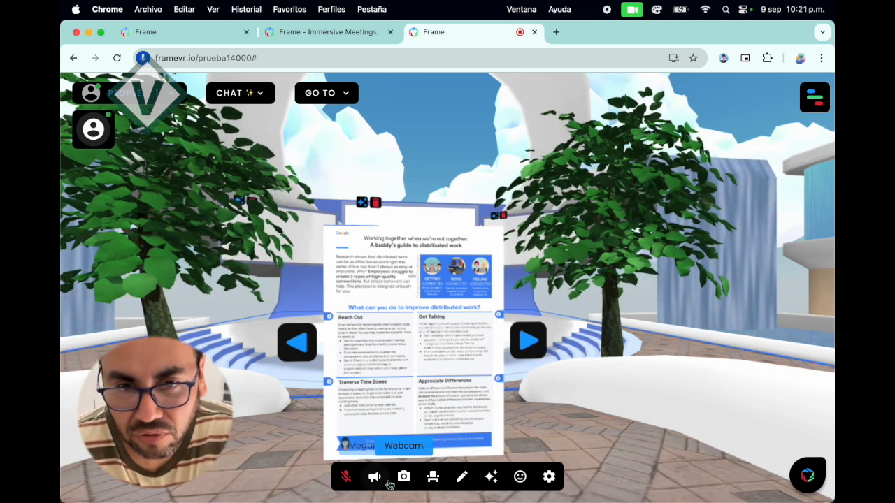
Reopen the sidebar, look through the profile, inventory and frames sections, and close it again.
{"action": "left_click", "coordinate": [814, 99]}
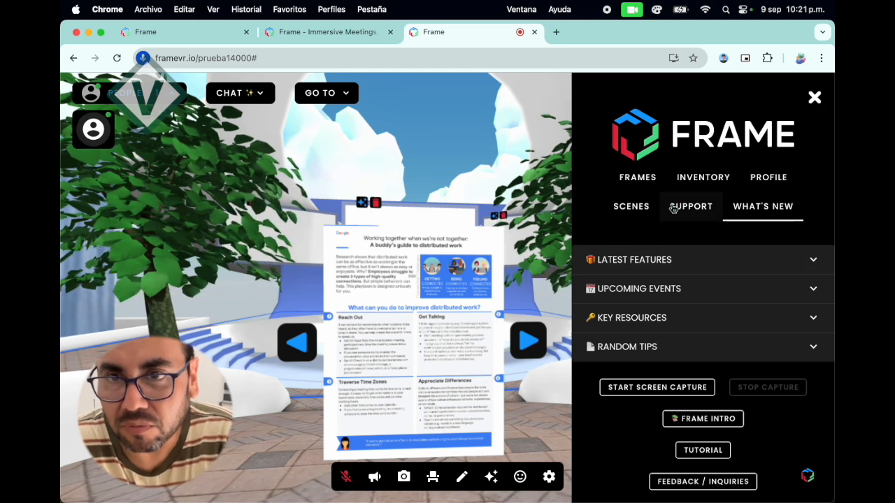
{"action": "left_click", "coordinate": [769, 179]}
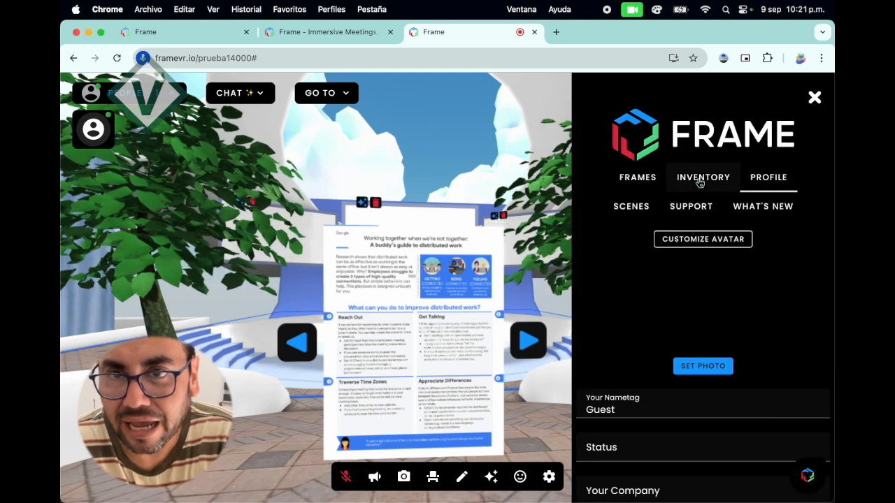
{"action": "left_click", "coordinate": [701, 181]}
{"action": "left_click", "coordinate": [657, 179]}
{"action": "scroll", "coordinate": [658, 380], "scroll_direction": "down", "scroll_amount": 2}
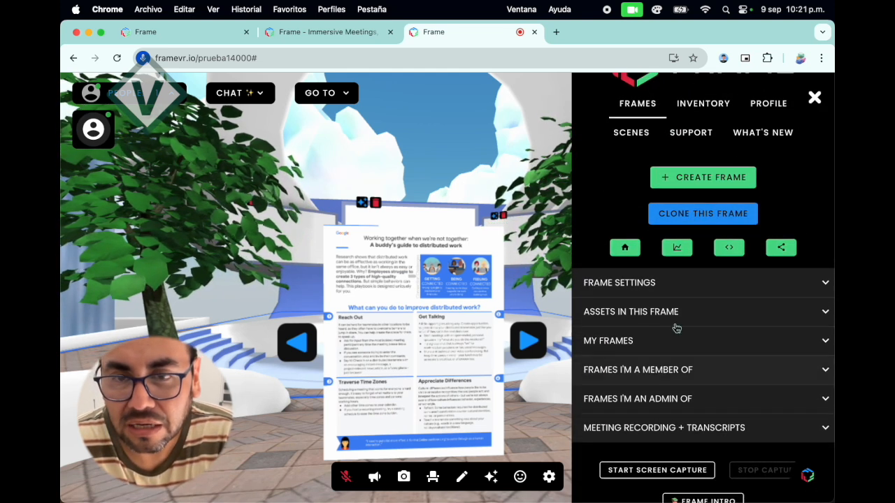
{"action": "left_click", "coordinate": [814, 98]}
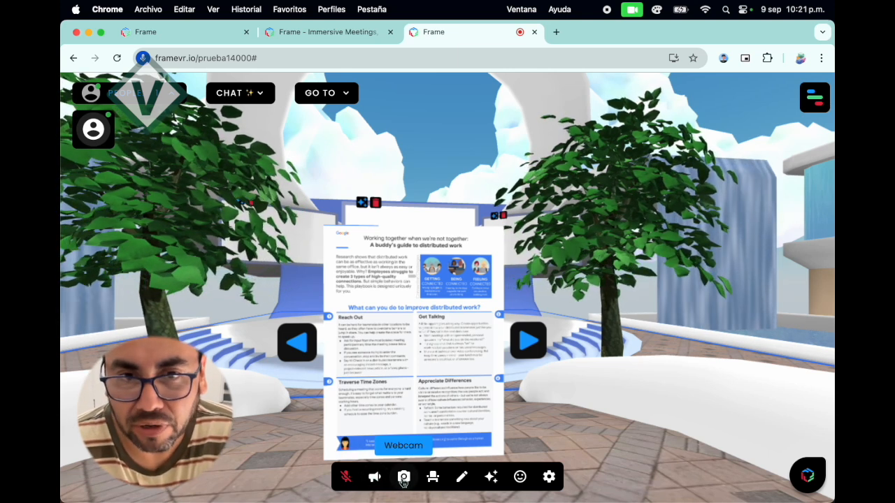
Turn on the webcam and switch the camera mode to third person.
{"action": "left_click", "coordinate": [403, 480]}
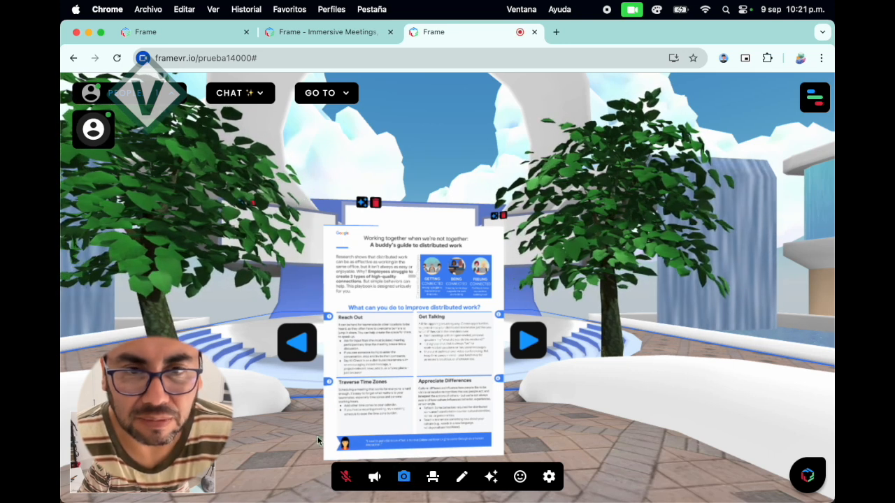
{"action": "left_click", "coordinate": [549, 477]}
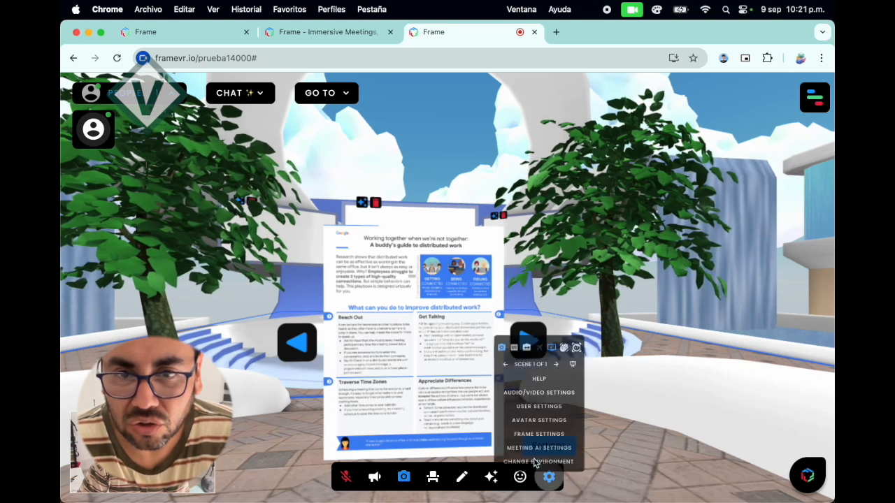
{"action": "left_click", "coordinate": [601, 265]}
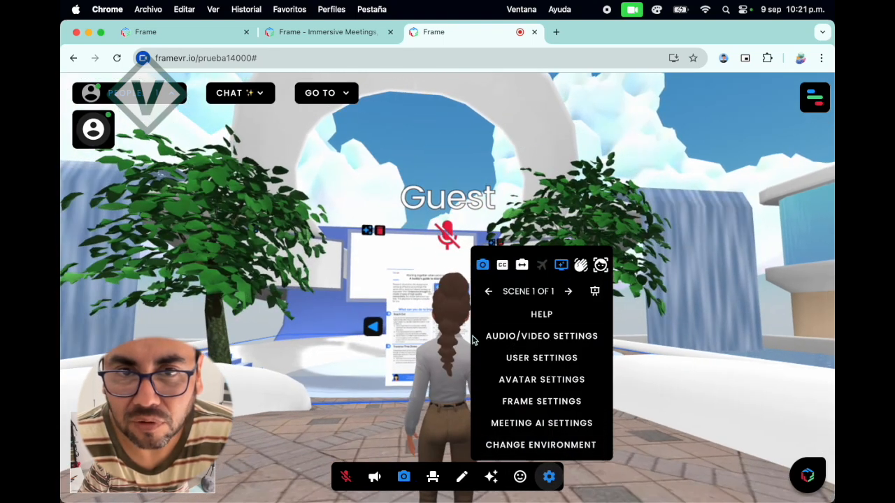
{"action": "left_click", "coordinate": [549, 478]}
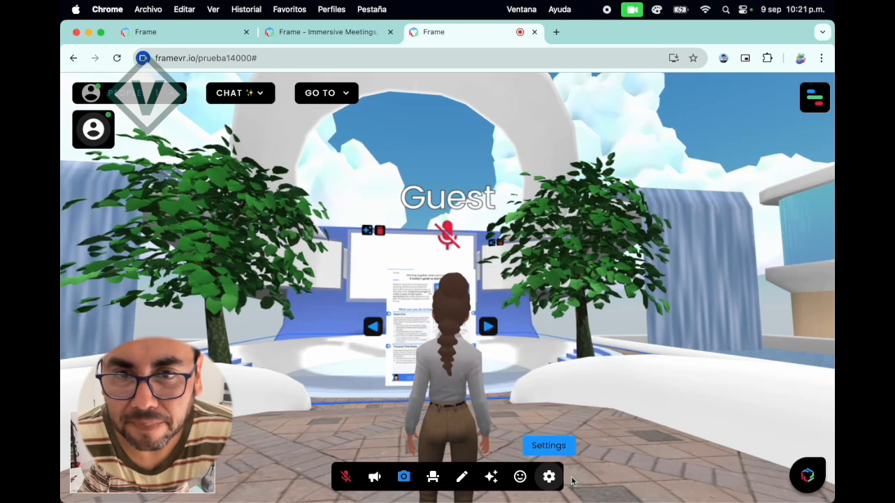
Orbit around the avatar to view it from the front and side, and turn off the webcam.
{"action": "left_click_drag", "start_coordinate": [590, 409], "coordinate": [548, 394]}
{"action": "scroll", "coordinate": [547, 393], "scroll_direction": "down", "scroll_amount": 4}
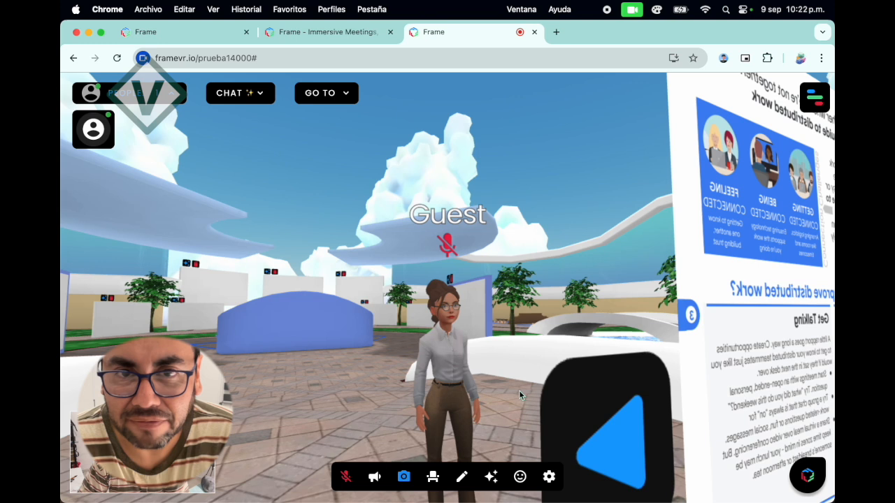
{"action": "scroll", "coordinate": [519, 390], "scroll_direction": "up", "scroll_amount": 3}
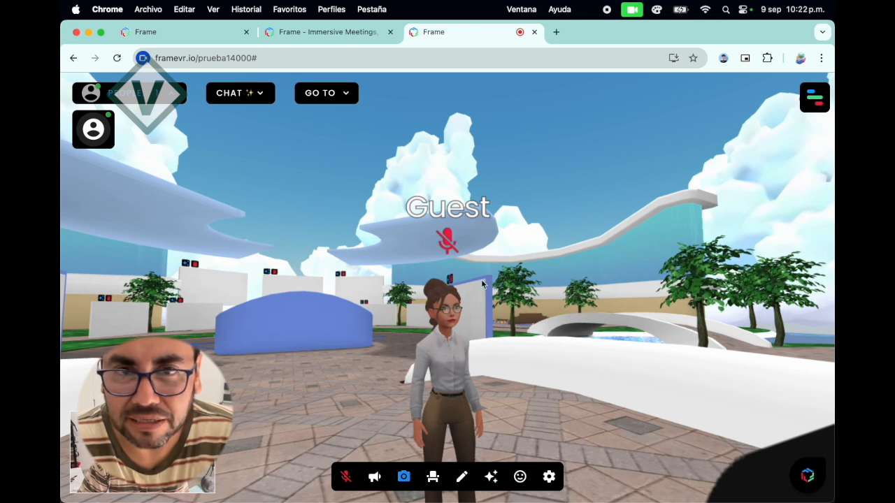
{"action": "left_click_drag", "start_coordinate": [371, 312], "coordinate": [396, 314]}
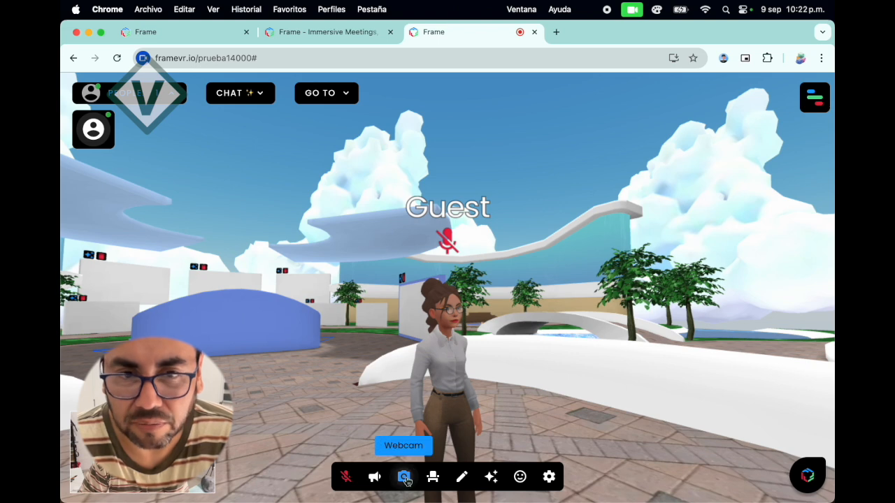
{"action": "left_click_drag", "start_coordinate": [364, 442], "coordinate": [549, 441]}
{"action": "left_click_drag", "start_coordinate": [367, 426], "coordinate": [558, 428]}
{"action": "left_click_drag", "start_coordinate": [409, 401], "coordinate": [665, 444]}
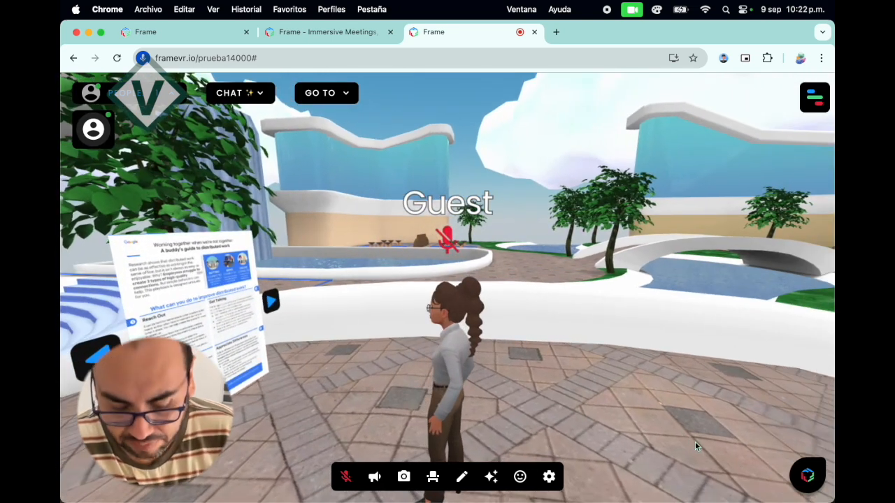
Walk the avatar away from the PDF into the plaza and around the curved blue wall toward the white panels.
{"action": "key", "text": "Right"}
{"action": "key", "text": "Right"}
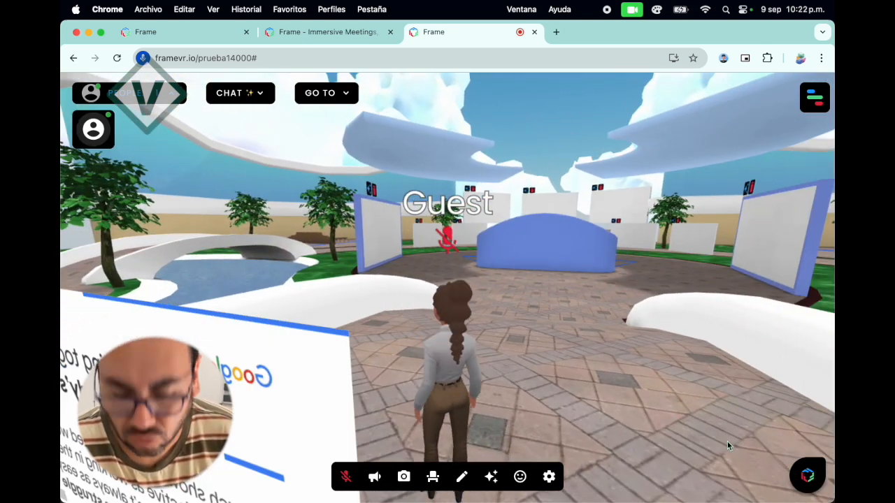
{"action": "key", "text": "Up"}
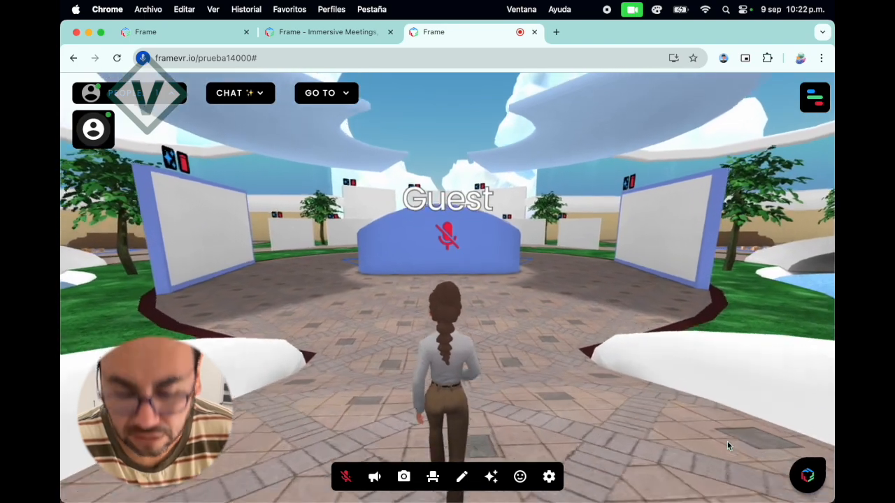
{"action": "key", "text": "Right"}
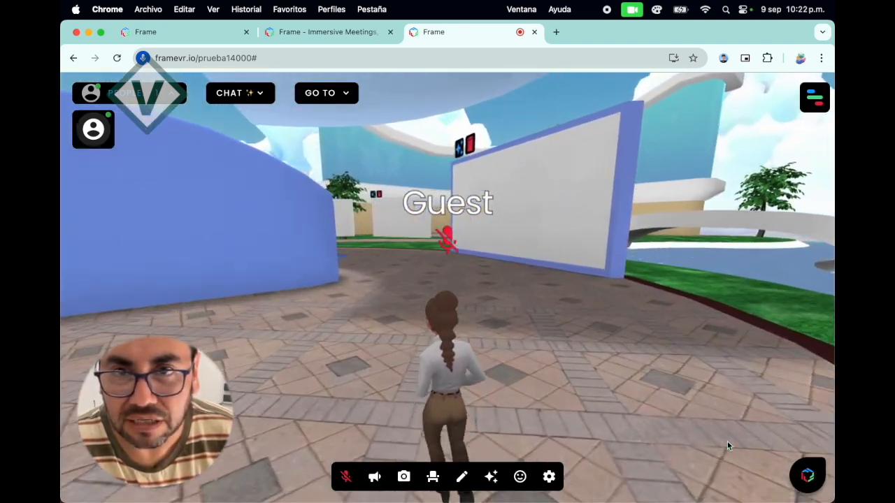
{"action": "key", "text": "Left"}
{"action": "key", "text": "Left"}
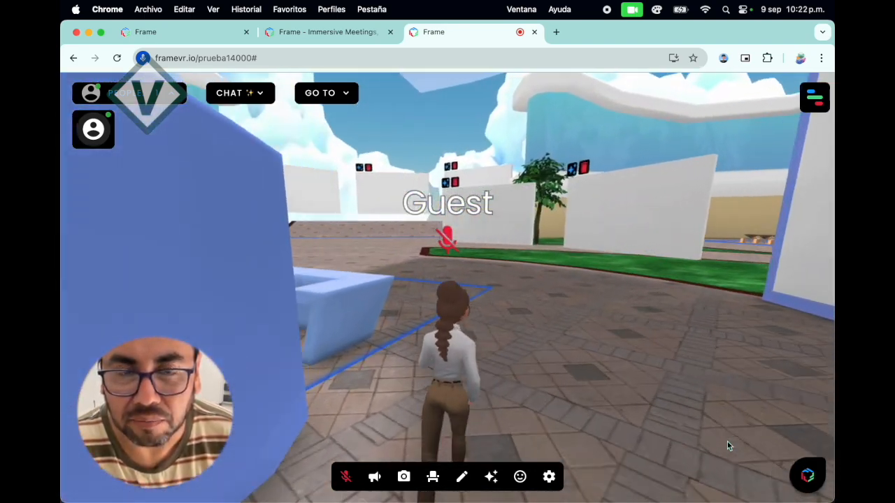
{"action": "key", "text": "Right"}
{"action": "key", "text": "Right"}
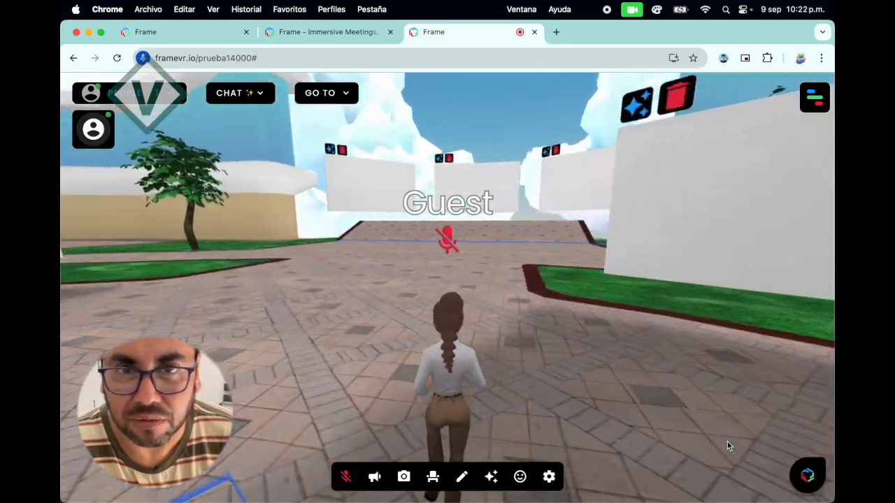
Steer the avatar across the grass to the outdoor tables and stop at the nearest seating zone.
{"action": "key", "text": "Left"}
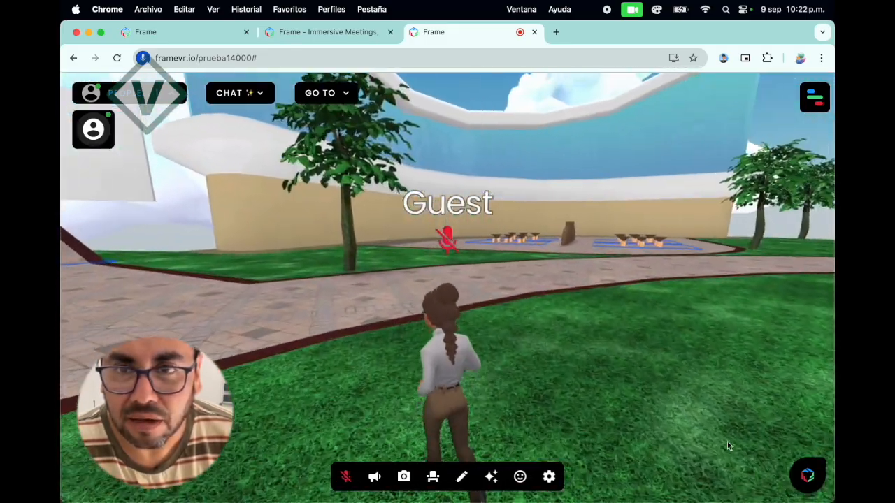
{"action": "key", "text": "Left"}
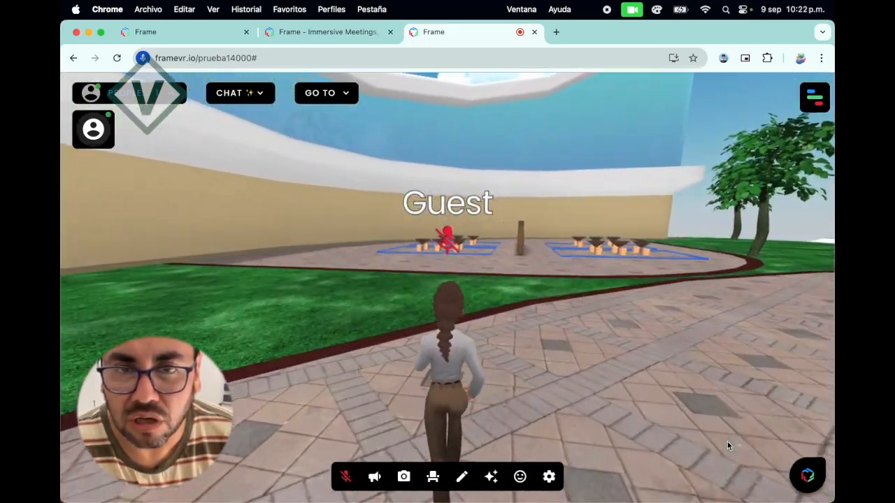
{"action": "key", "text": "Up"}
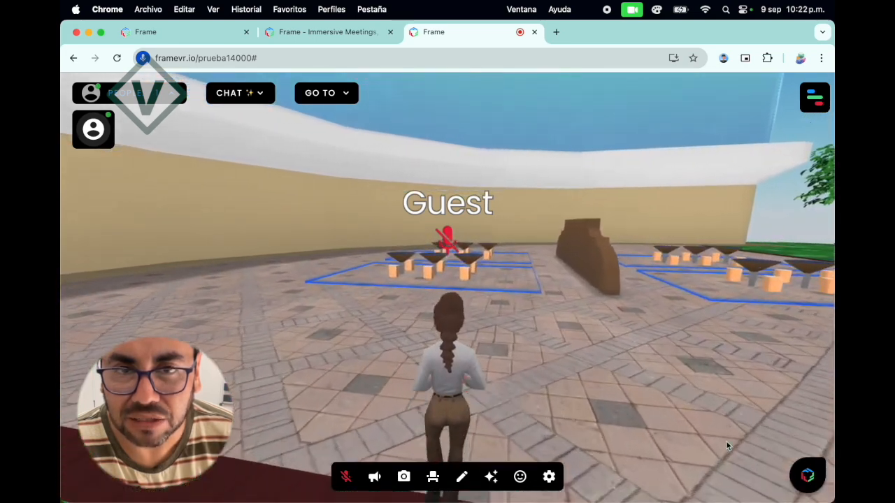
{"action": "key", "text": "Up"}
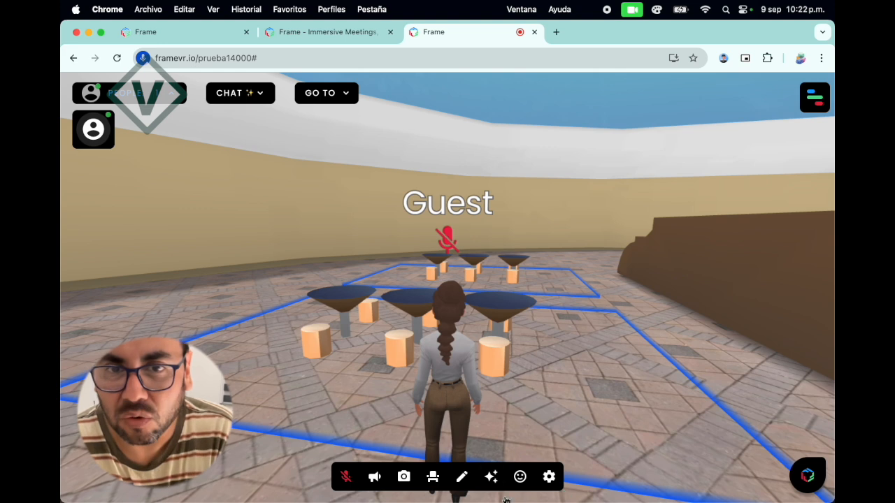
Seat the avatar at the tables twice, look around from the seat and stand it up again.
{"action": "left_click", "coordinate": [433, 477]}
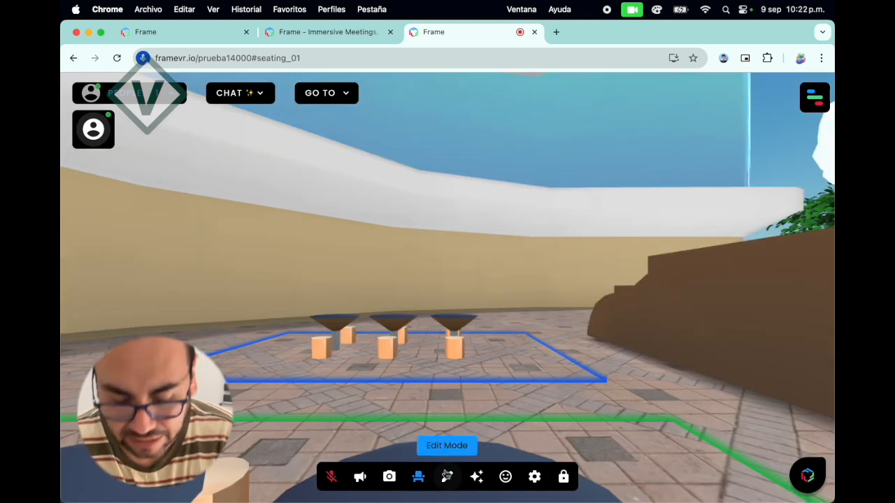
{"action": "key", "text": "Up"}
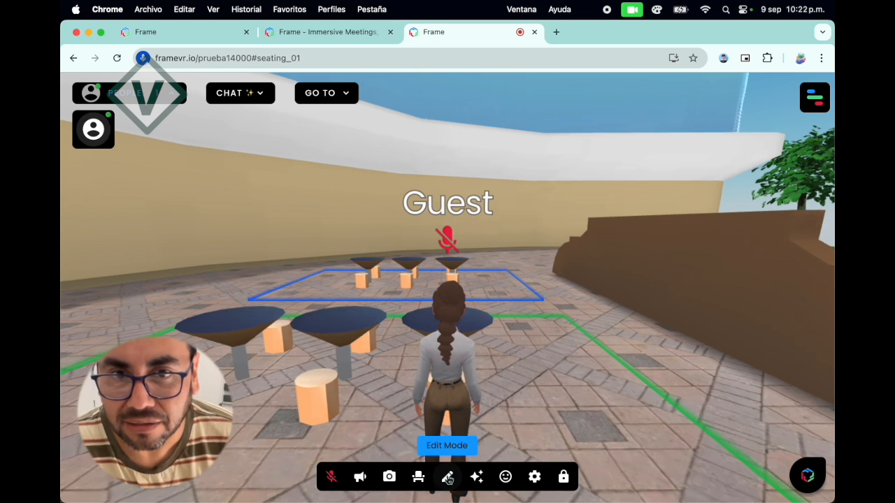
{"action": "left_click", "coordinate": [421, 479]}
{"action": "key", "text": "Right"}
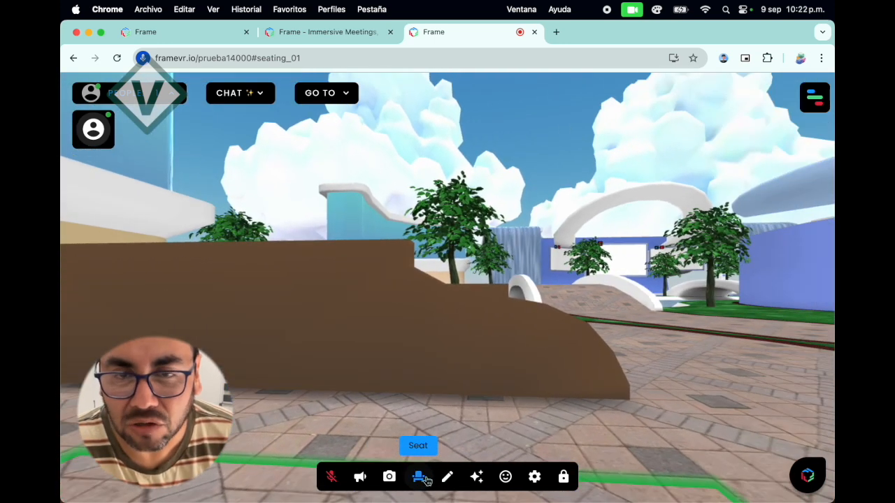
{"action": "key", "text": "Left"}
{"action": "key", "text": "Left"}
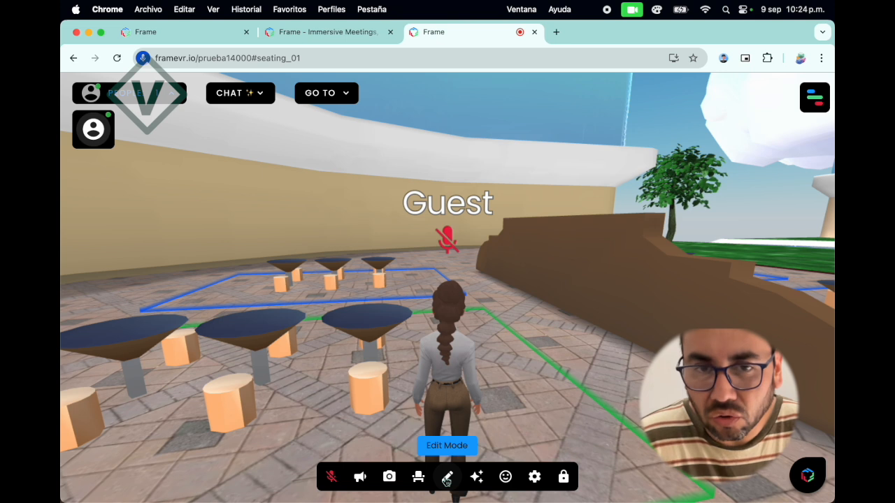
Open the Frame settings and review the Permissions and Roles options down to the permissions list.
{"action": "left_click", "coordinate": [815, 98]}
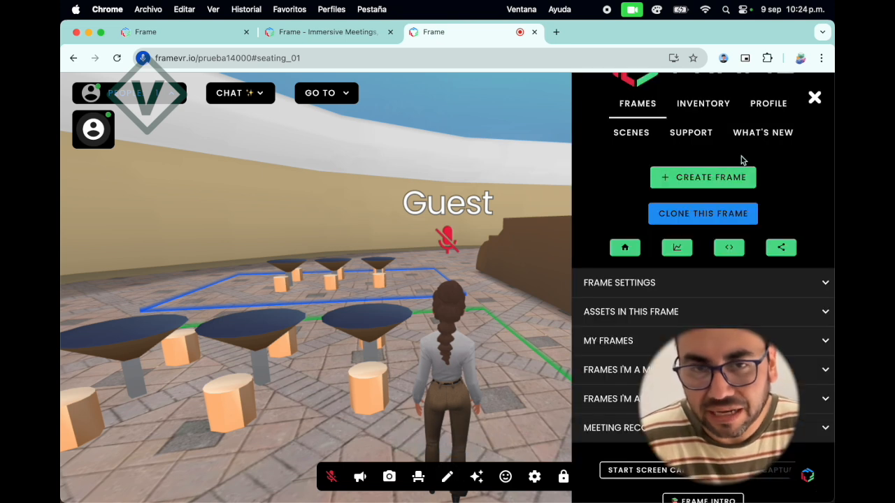
{"action": "left_click", "coordinate": [649, 283]}
{"action": "scroll", "coordinate": [704, 316], "scroll_direction": "down", "scroll_amount": 3}
{"action": "left_click", "coordinate": [707, 306]}
{"action": "scroll", "coordinate": [693, 318], "scroll_direction": "down", "scroll_amount": 3}
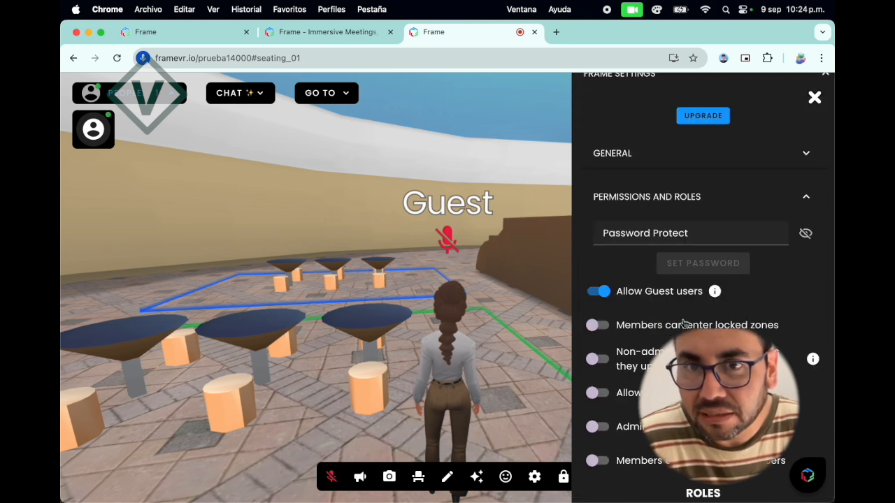
{"action": "scroll", "coordinate": [613, 314], "scroll_direction": "down", "scroll_amount": 2}
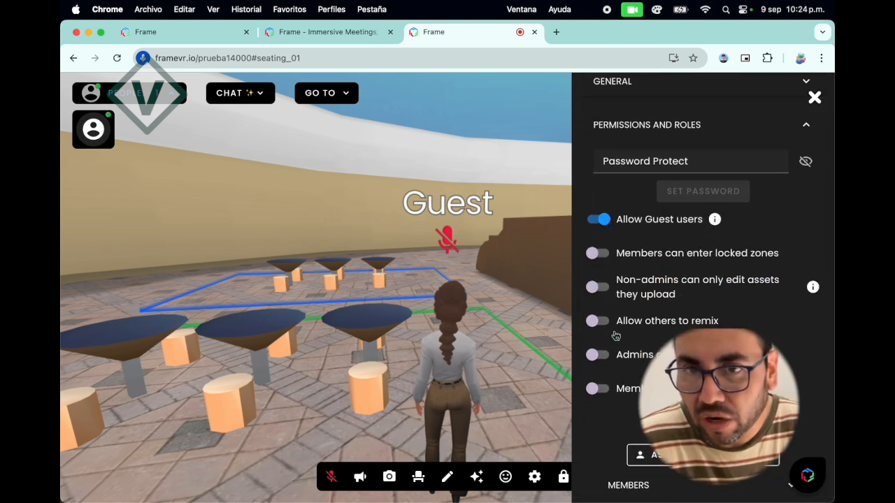
{"action": "scroll", "coordinate": [618, 340], "scroll_direction": "down", "scroll_amount": 5}
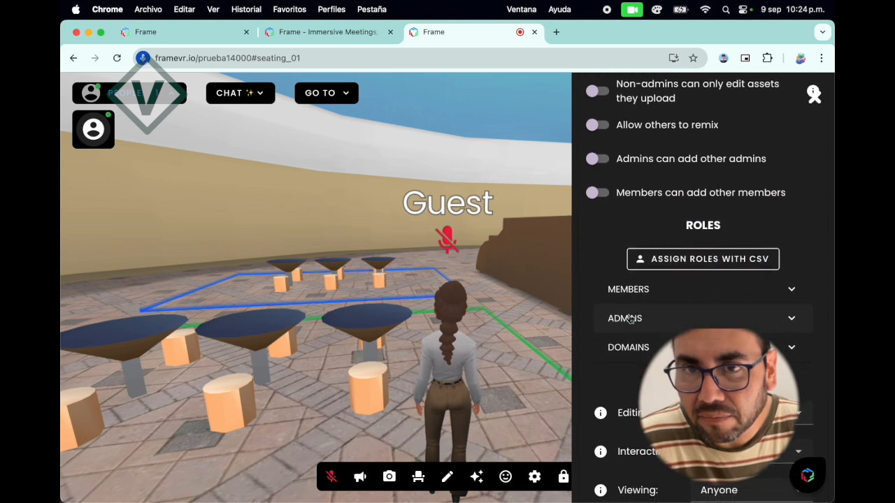
{"action": "scroll", "coordinate": [644, 355], "scroll_direction": "down", "scroll_amount": 3}
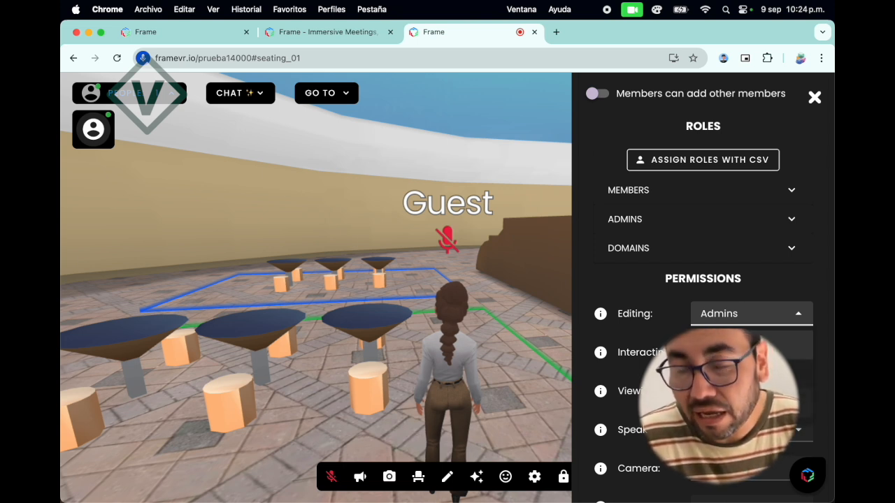
Examine the choices for the Editing permission without changing it, and close the settings sidebar.
{"action": "scroll", "coordinate": [704, 314], "scroll_direction": "up", "scroll_amount": 9}
{"action": "scroll", "coordinate": [704, 315], "scroll_direction": "down", "scroll_amount": 4}
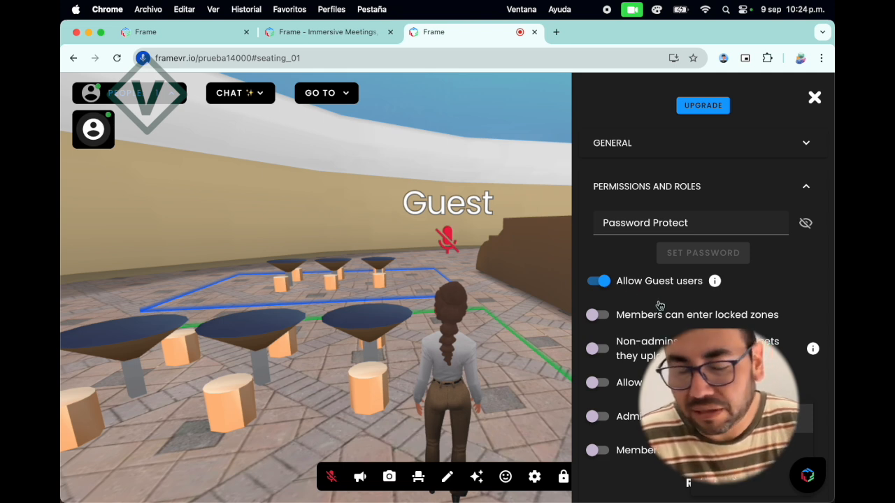
{"action": "scroll", "coordinate": [660, 305], "scroll_direction": "down", "scroll_amount": 10}
{"action": "left_click", "coordinate": [752, 303]}
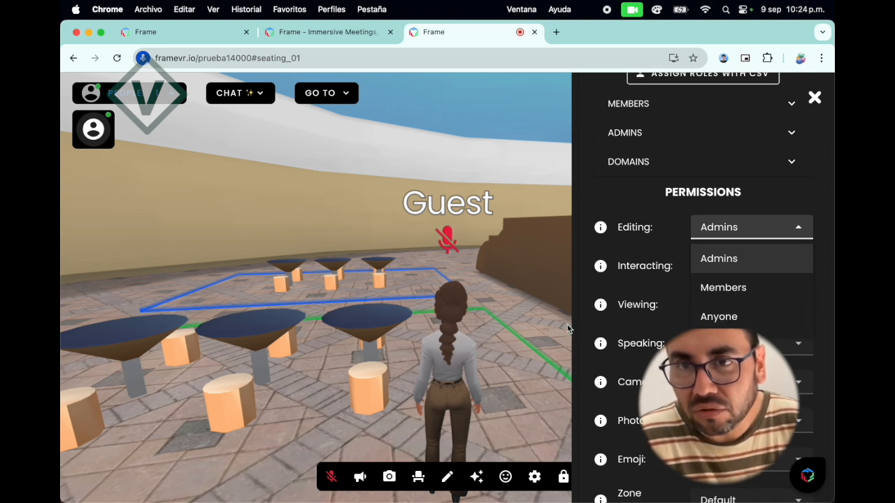
{"action": "left_click", "coordinate": [538, 333]}
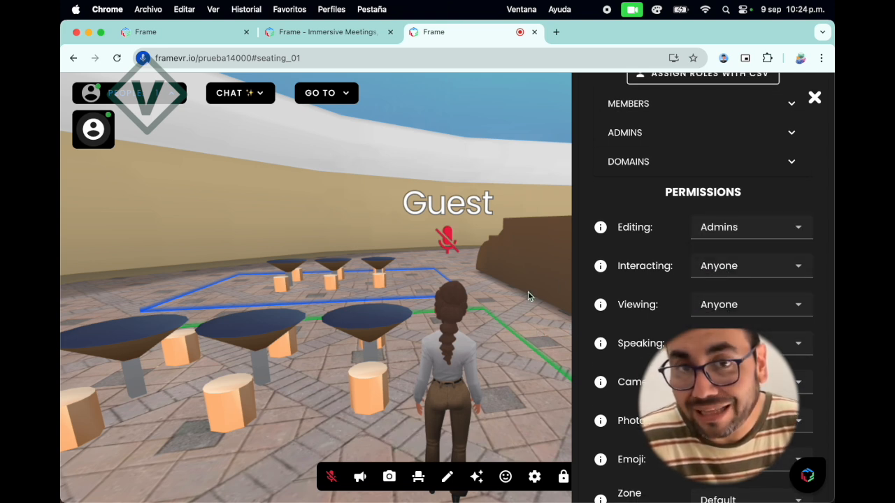
{"action": "scroll", "coordinate": [528, 291], "scroll_direction": "up", "scroll_amount": 2}
{"action": "scroll", "coordinate": [528, 292], "scroll_direction": "down", "scroll_amount": 1}
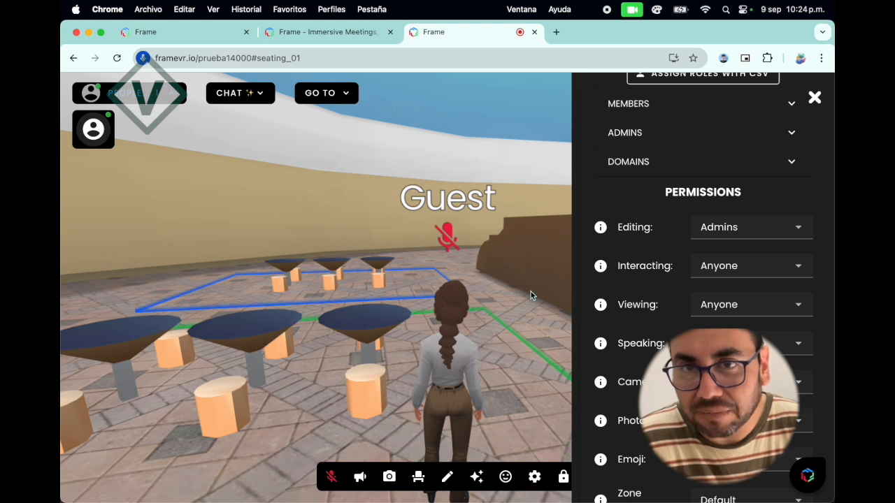
{"action": "left_click", "coordinate": [815, 100]}
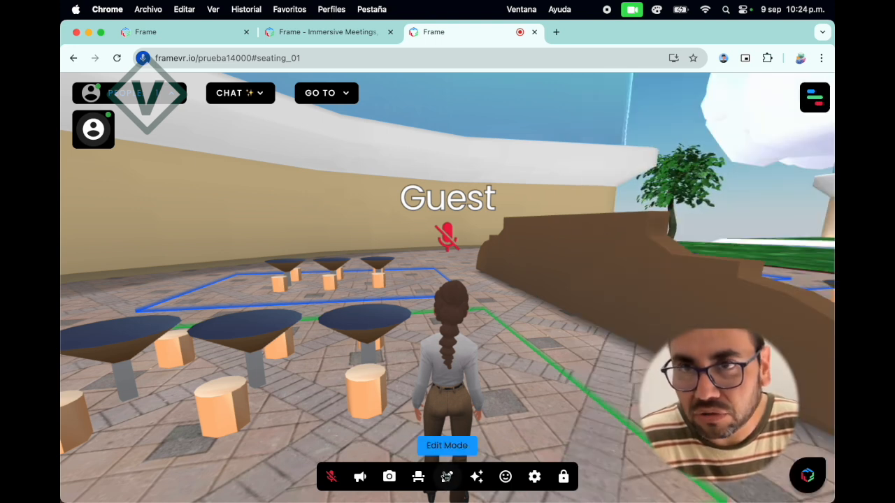
Turn on Edit Mode and open the list of asset types on the large white panel in the plaza.
{"action": "left_click", "coordinate": [450, 479]}
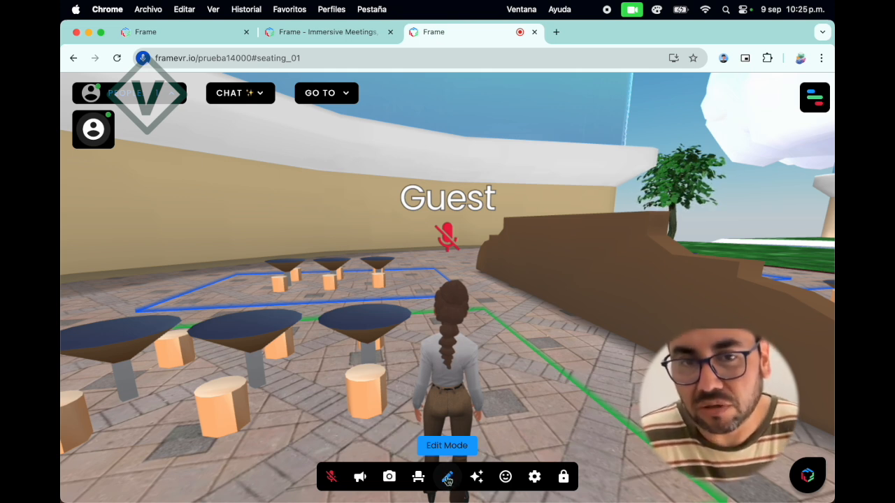
{"action": "left_click", "coordinate": [447, 478]}
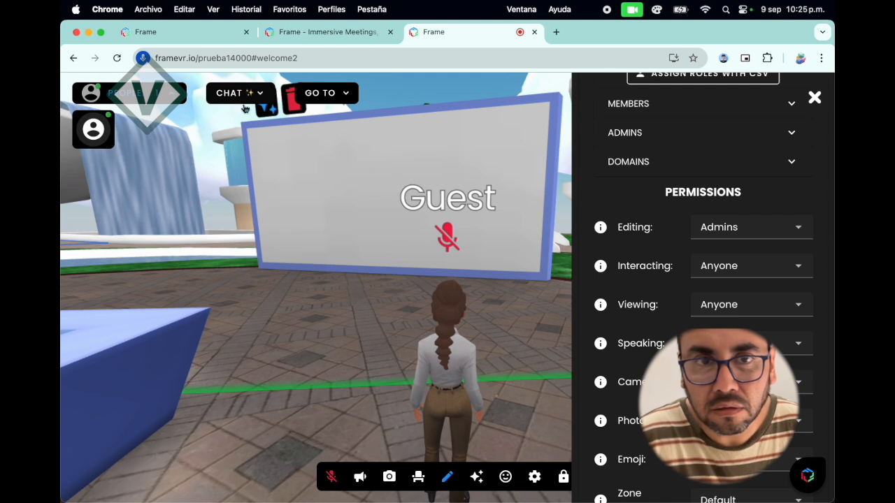
{"action": "left_click", "coordinate": [268, 107]}
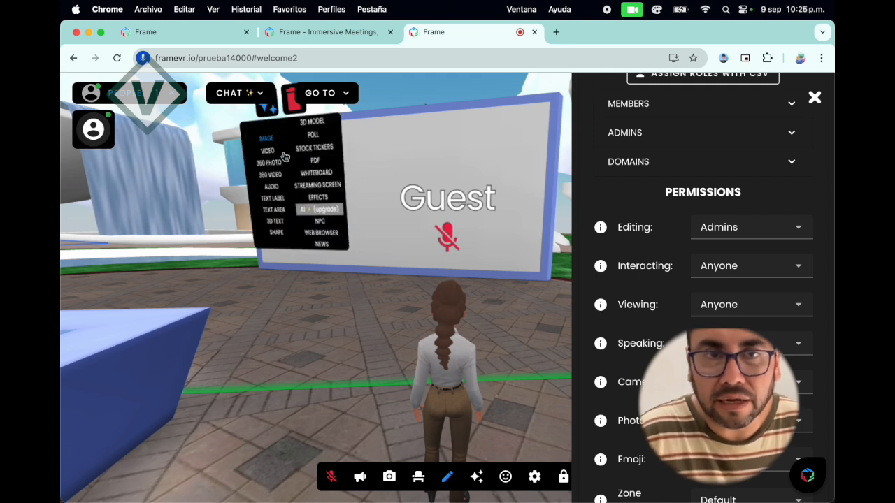
Walk the avatar up to the large white panel and add a streaming screen to it.
{"action": "left_click_drag", "start_coordinate": [285, 170], "coordinate": [336, 179]}
{"action": "key", "text": "Up"}
{"action": "key", "text": "Left"}
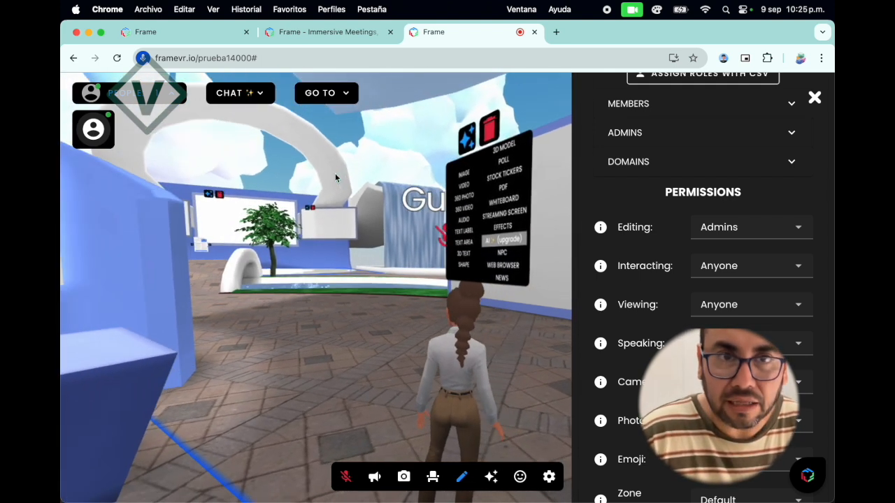
{"action": "key", "text": "Up"}
{"action": "key", "text": "Right"}
{"action": "key", "text": "Left"}
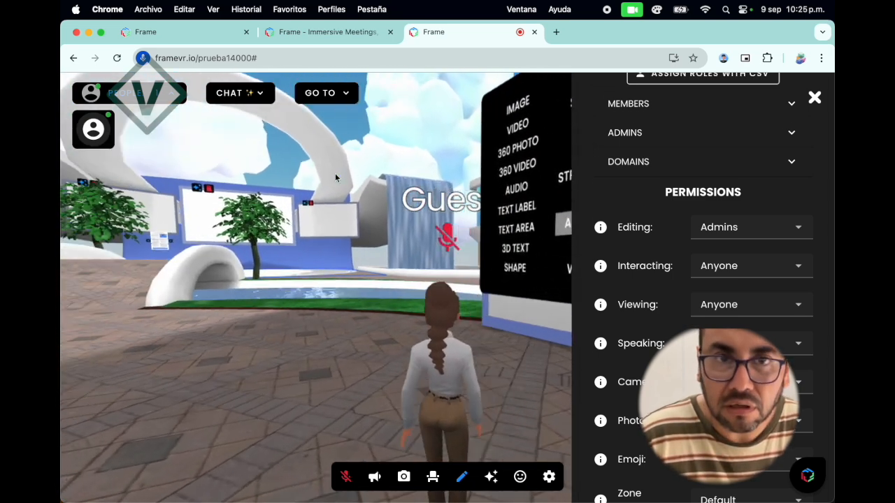
{"action": "key", "text": "Right"}
{"action": "key", "text": "Up"}
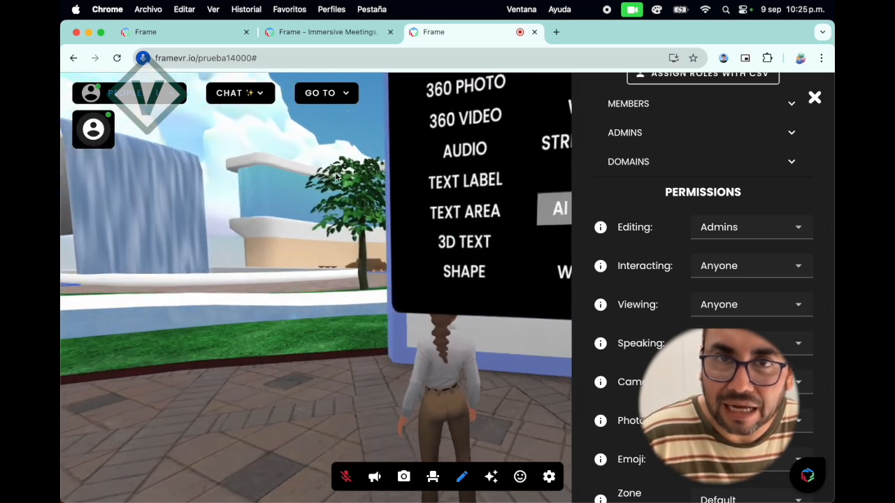
{"action": "key", "text": "Down"}
{"action": "key", "text": "Down"}
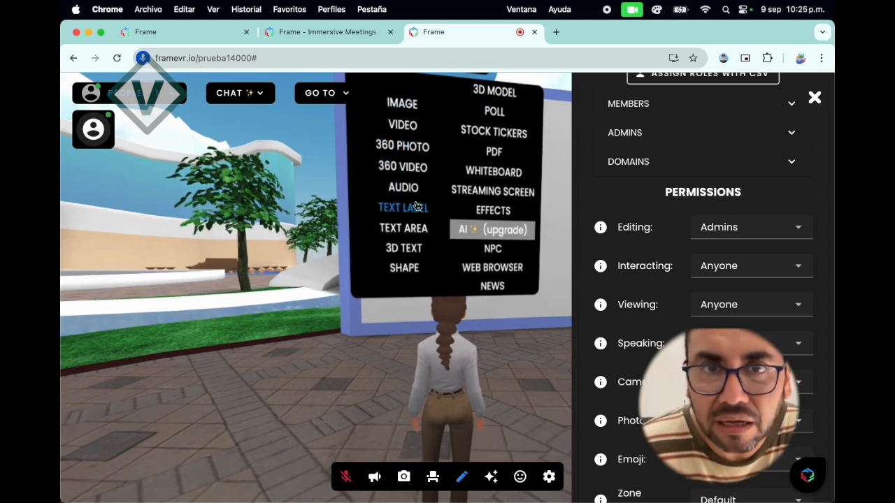
{"action": "left_click", "coordinate": [479, 196]}
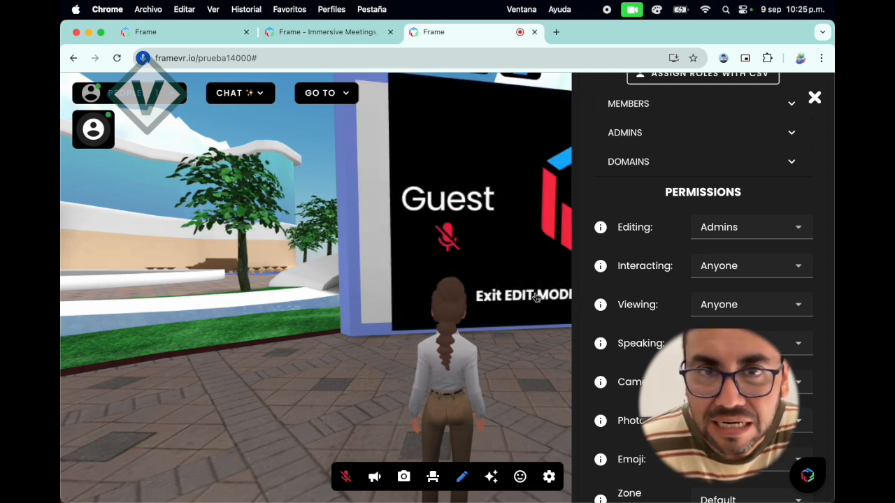
Close the settings sidebar and position the avatar squarely in front of the new streaming screen.
{"action": "left_click", "coordinate": [815, 98]}
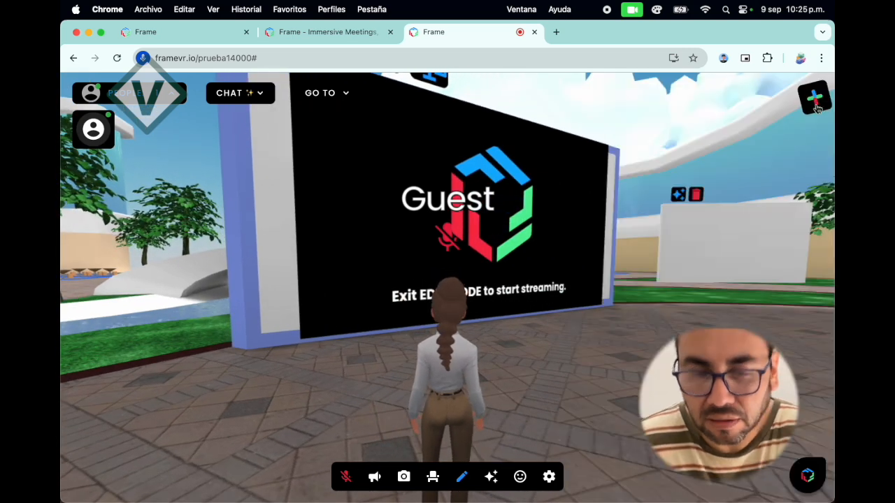
{"action": "key", "text": "Right"}
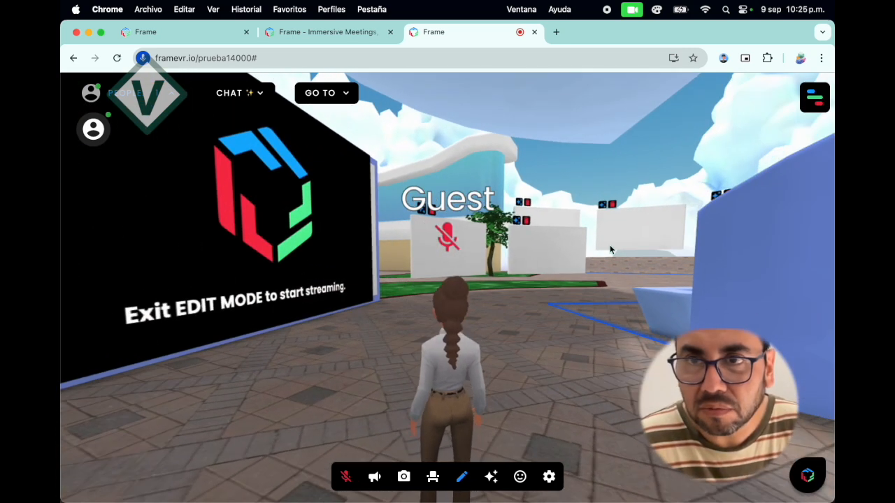
{"action": "key", "text": "Left"}
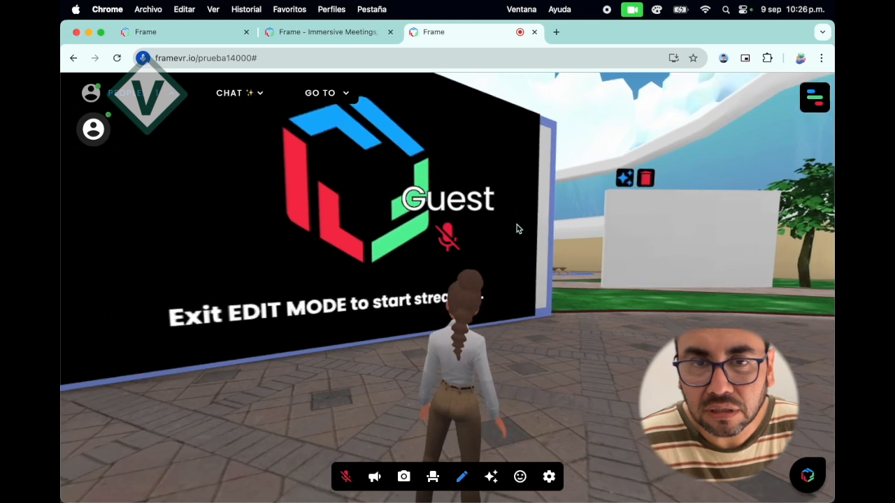
{"action": "left_click_drag", "start_coordinate": [516, 224], "coordinate": [377, 188]}
{"action": "key", "text": "Up"}
{"action": "key", "text": "Down"}
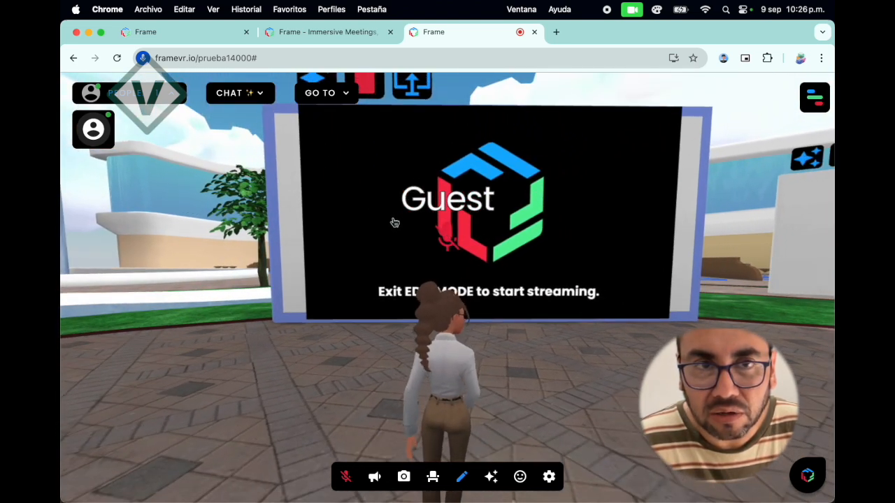
{"action": "key", "text": "Down"}
{"action": "key", "text": "Up"}
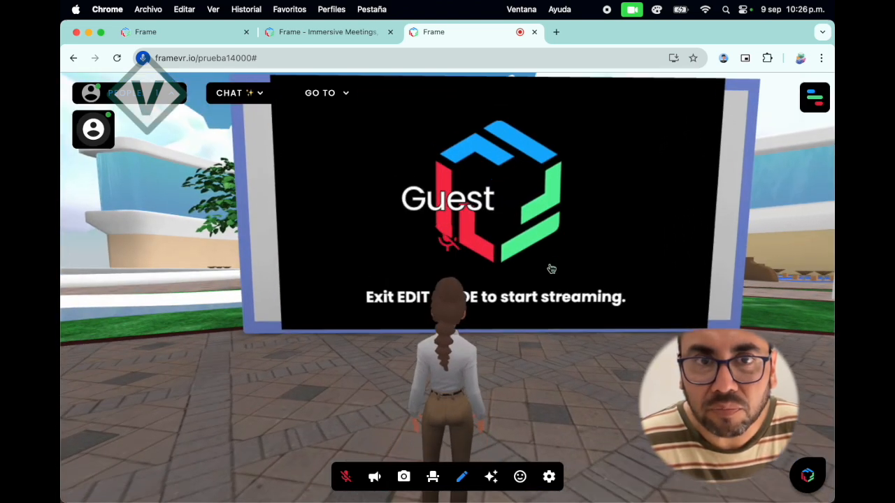
Leave Edit Mode, share the webcam on the streaming screen and end the webcam share.
{"action": "left_click", "coordinate": [559, 267]}
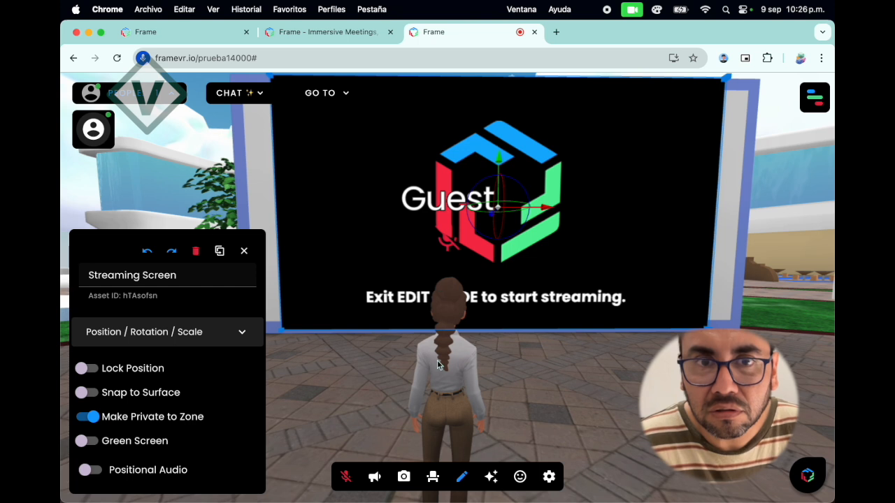
{"action": "left_click", "coordinate": [462, 476]}
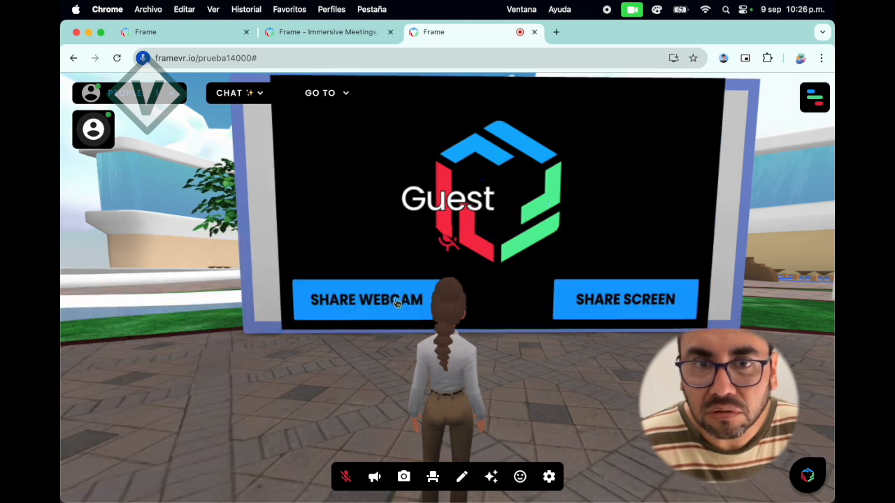
{"action": "left_click", "coordinate": [394, 301]}
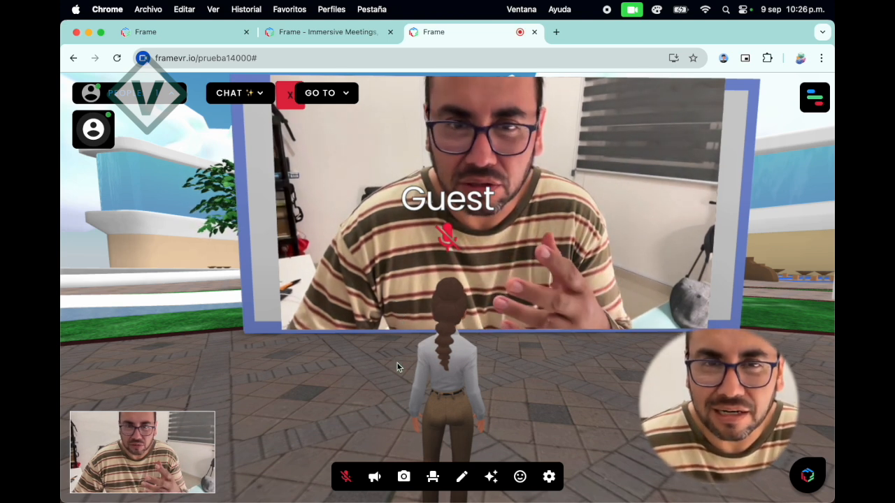
{"action": "left_click", "coordinate": [289, 96]}
Share the "Frame - Immersive Meetings" browser tab on the streaming screen and return to the tab with the virtual space.
{"action": "left_click", "coordinate": [607, 318]}
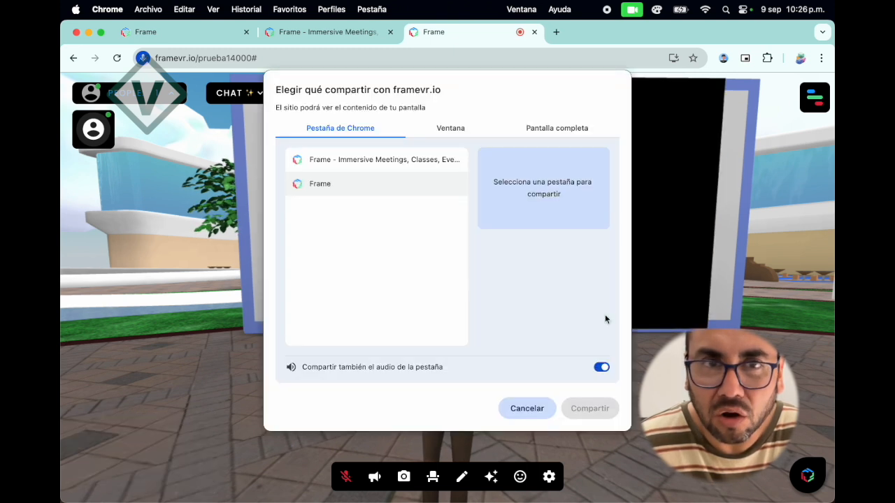
{"action": "left_click", "coordinate": [326, 166]}
{"action": "left_click", "coordinate": [586, 411]}
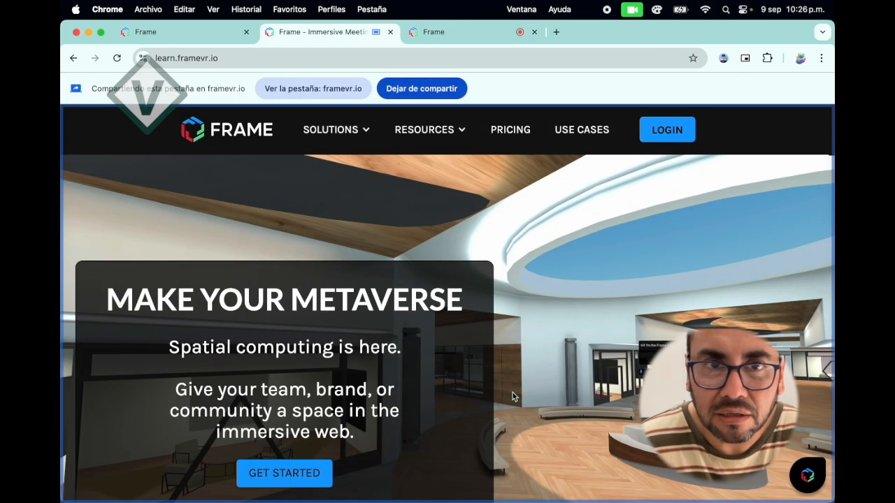
{"action": "left_click", "coordinate": [433, 33]}
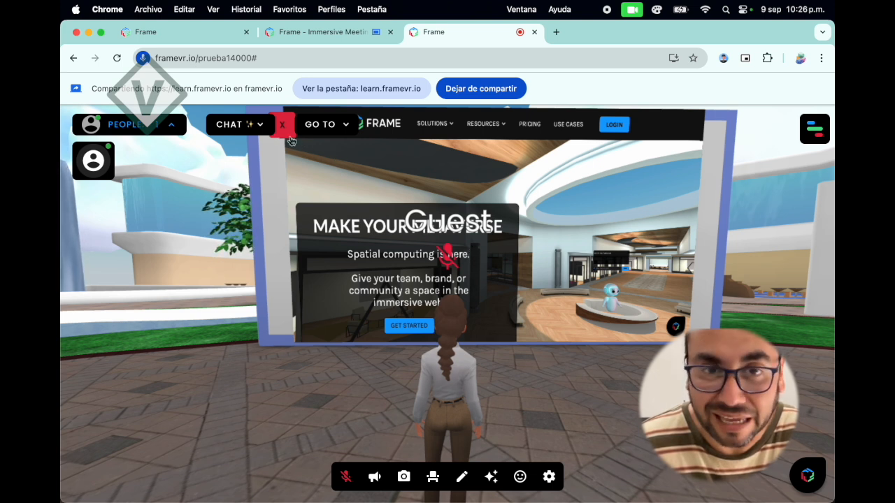
Stop sharing the browser tab on the streaming screen.
{"action": "left_click", "coordinate": [462, 479]}
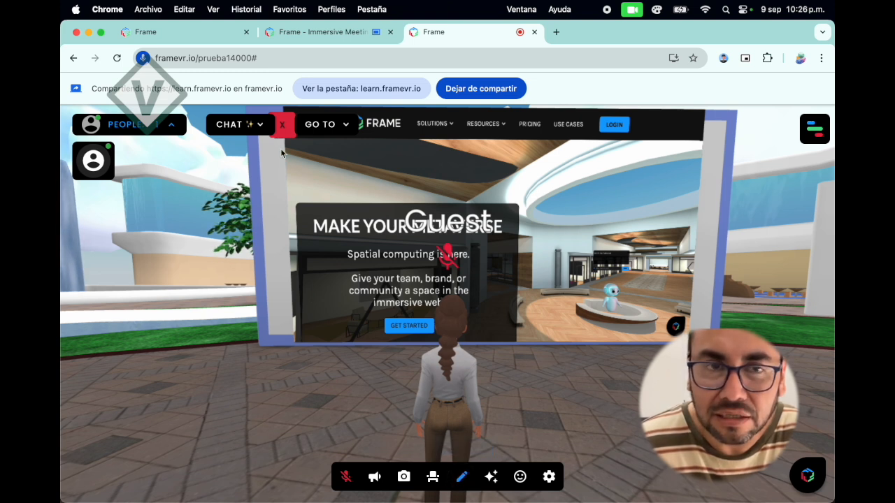
{"action": "left_click", "coordinate": [460, 476]}
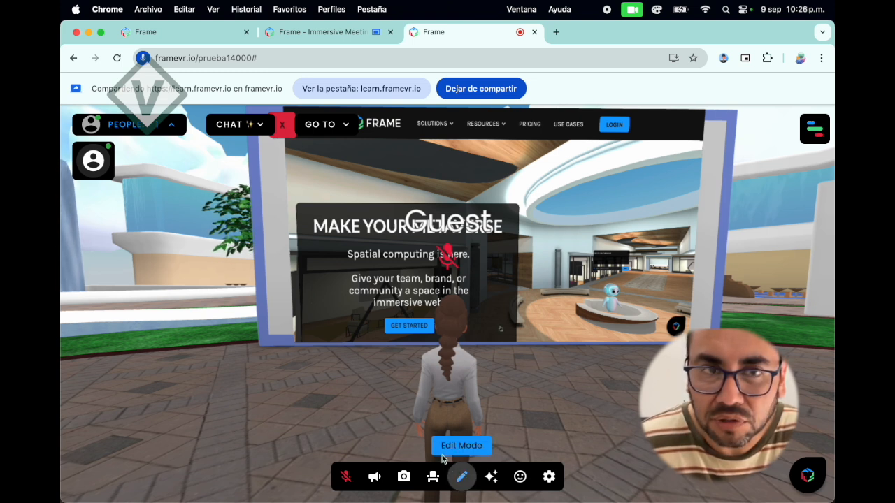
{"action": "left_click", "coordinate": [283, 127]}
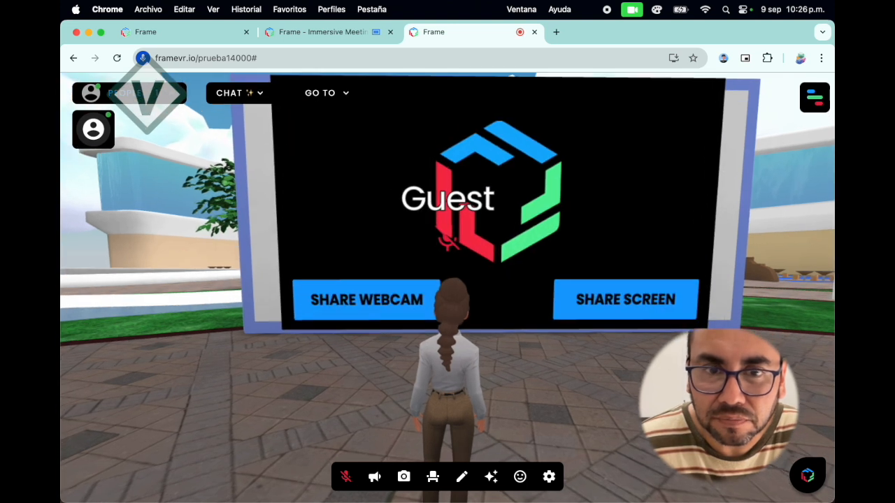
In Edit Mode, nudge the streaming screen sideways and shrink it into the upper-left part of the white panel.
{"action": "left_click", "coordinate": [461, 478]}
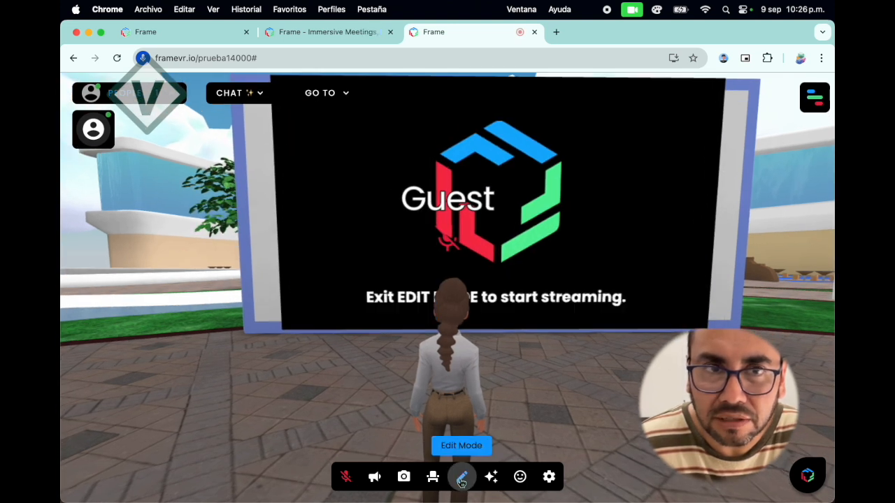
{"action": "left_click", "coordinate": [500, 231]}
{"action": "mouse_move", "coordinate": [546, 215]}
{"action": "left_mouse_down"}
{"action": "mouse_move", "coordinate": [612, 215]}
{"action": "mouse_move", "coordinate": [553, 215]}
{"action": "left_mouse_up"}
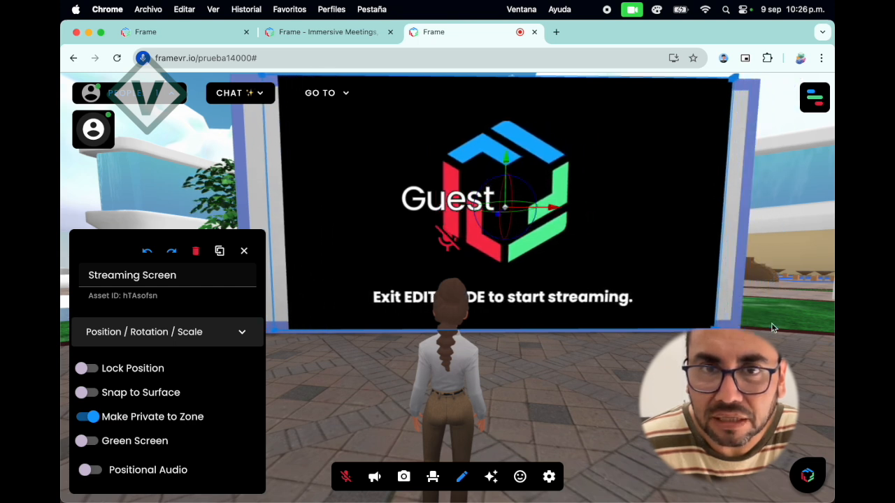
{"action": "left_click_drag", "start_coordinate": [716, 326], "coordinate": [616, 255]}
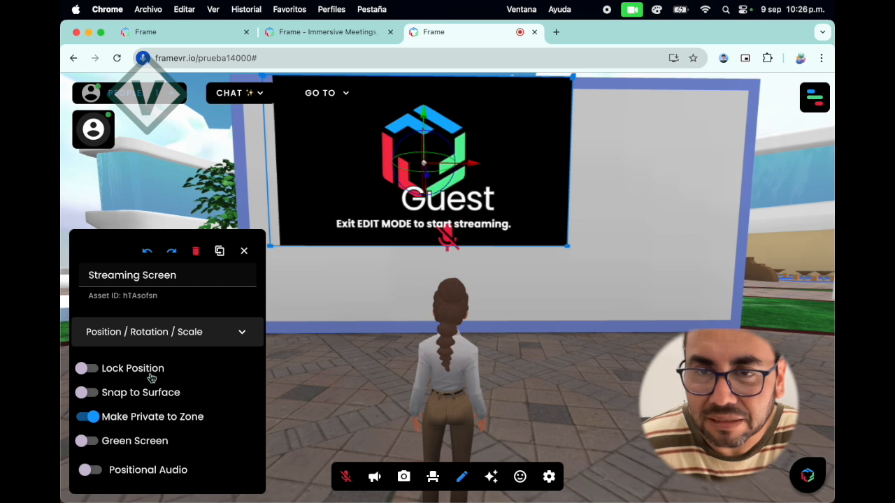
Expand the streaming screen's transform values, try Lock Position and unlock it, and move the screen toward the middle of the white panel.
{"action": "left_click", "coordinate": [240, 334]}
{"action": "scroll", "coordinate": [190, 360], "scroll_direction": "down", "scroll_amount": 5}
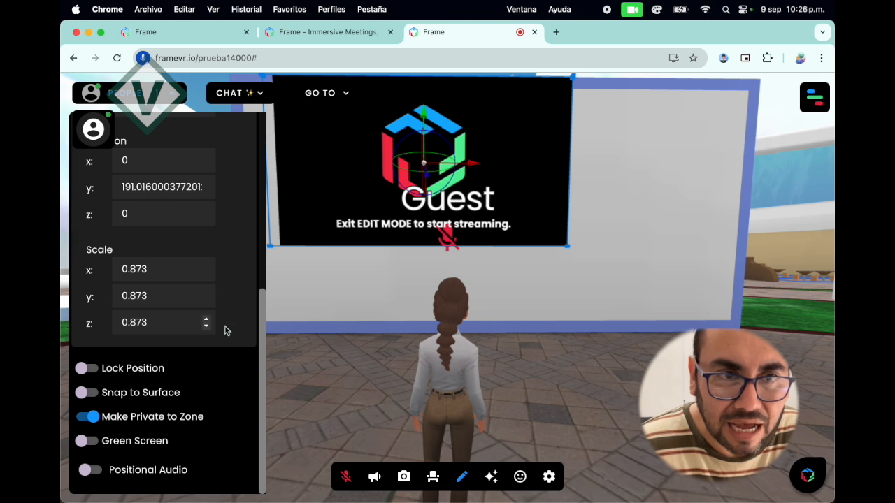
{"action": "left_click", "coordinate": [87, 370]}
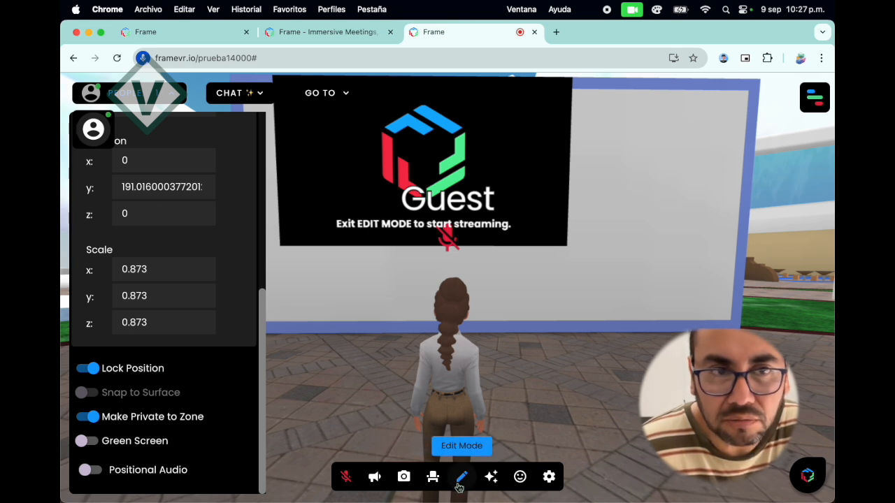
{"action": "left_click", "coordinate": [89, 370]}
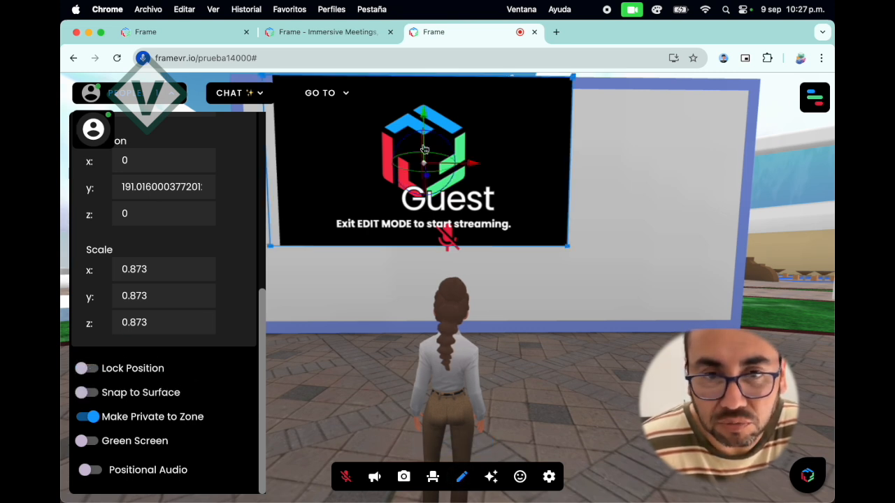
{"action": "left_click_drag", "start_coordinate": [429, 125], "coordinate": [548, 208]}
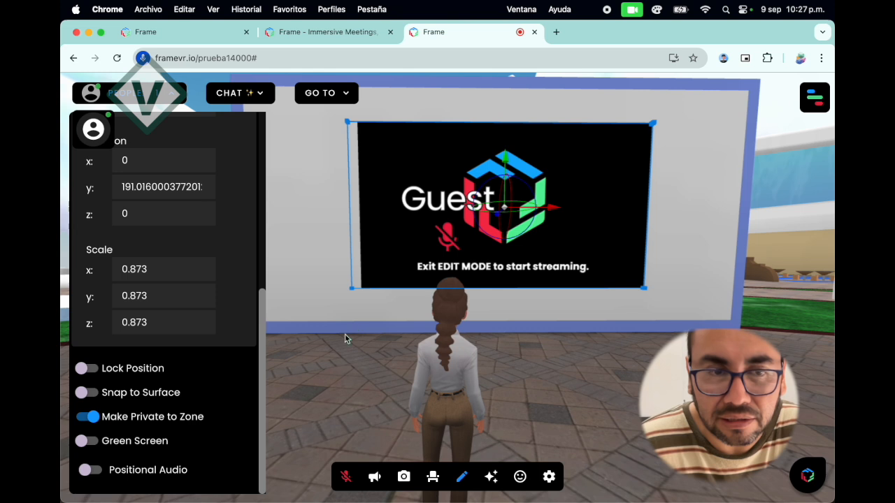
Clear all assets from the wall panel that holds the streaming screen.
{"action": "left_click_drag", "start_coordinate": [342, 357], "coordinate": [338, 328]}
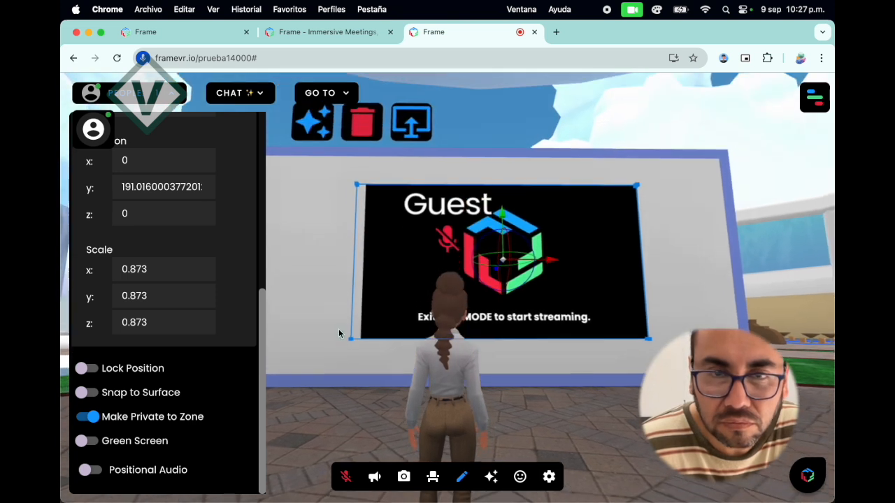
{"action": "left_click", "coordinate": [353, 127]}
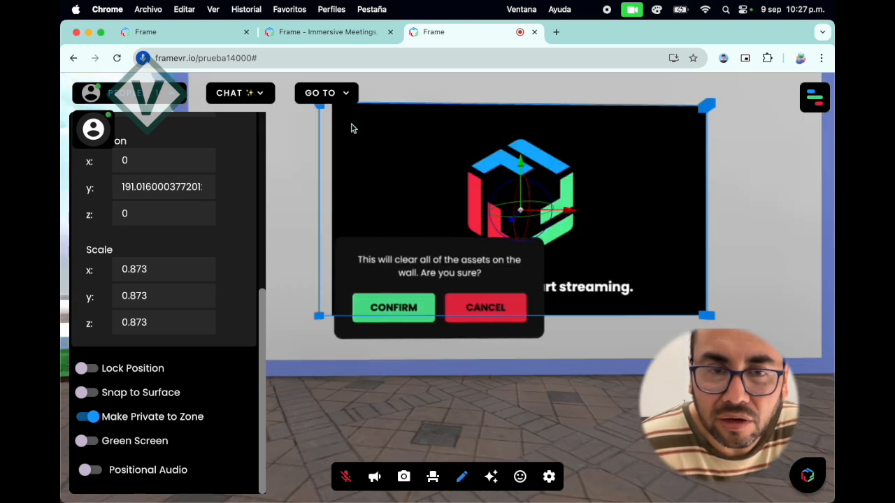
{"action": "left_click", "coordinate": [423, 321]}
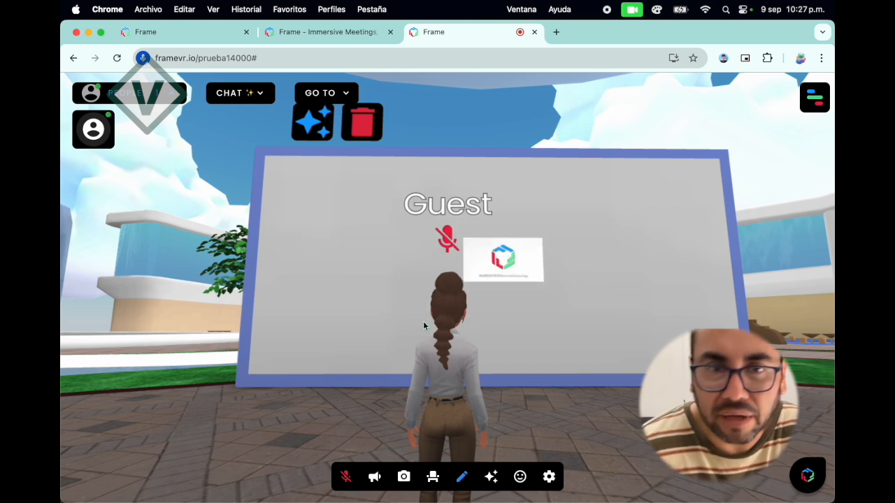
Add the image Fondo1.jpg to the empty wall panel, uploading it from the imgs folder inside VERZIO in Documentos.
{"action": "left_click", "coordinate": [314, 125]}
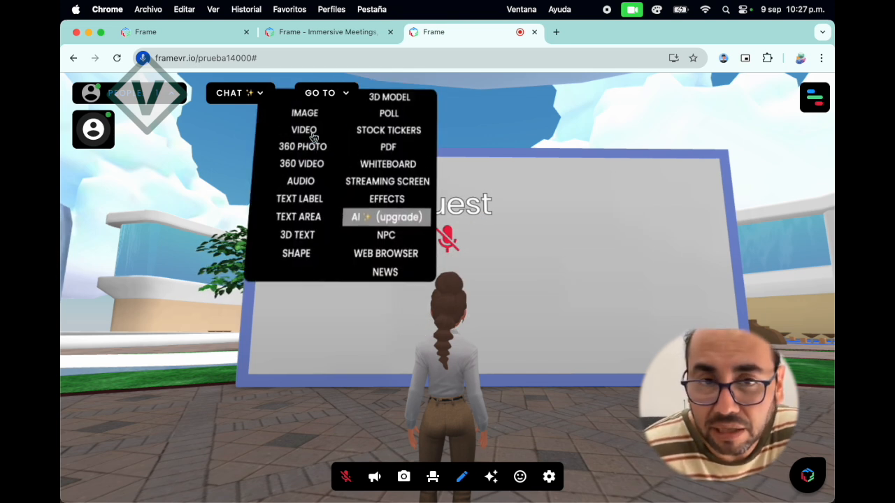
{"action": "left_click", "coordinate": [303, 173]}
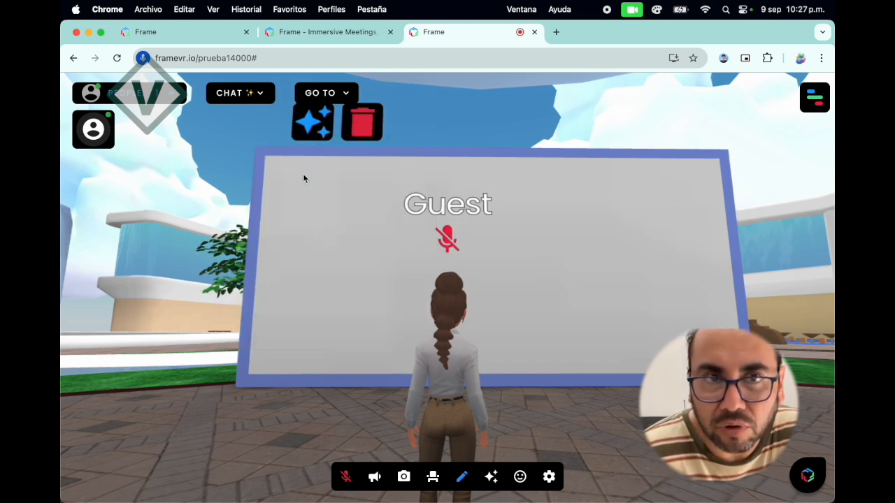
{"action": "left_click", "coordinate": [321, 239]}
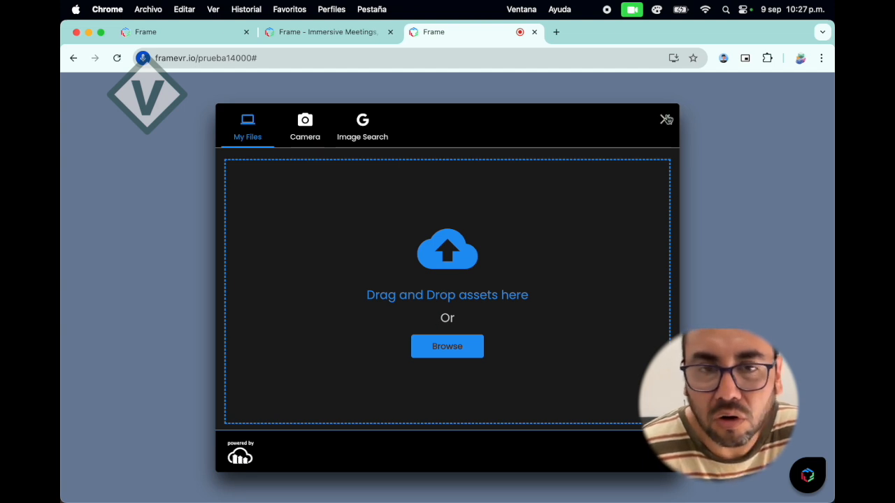
{"action": "left_click", "coordinate": [450, 352]}
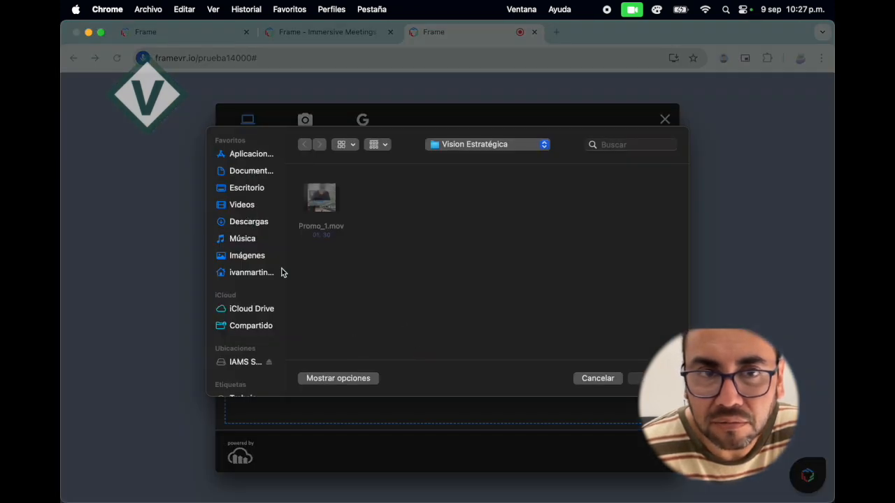
{"action": "left_click", "coordinate": [249, 171]}
{"action": "scroll", "coordinate": [363, 273], "scroll_direction": "down", "scroll_amount": 5}
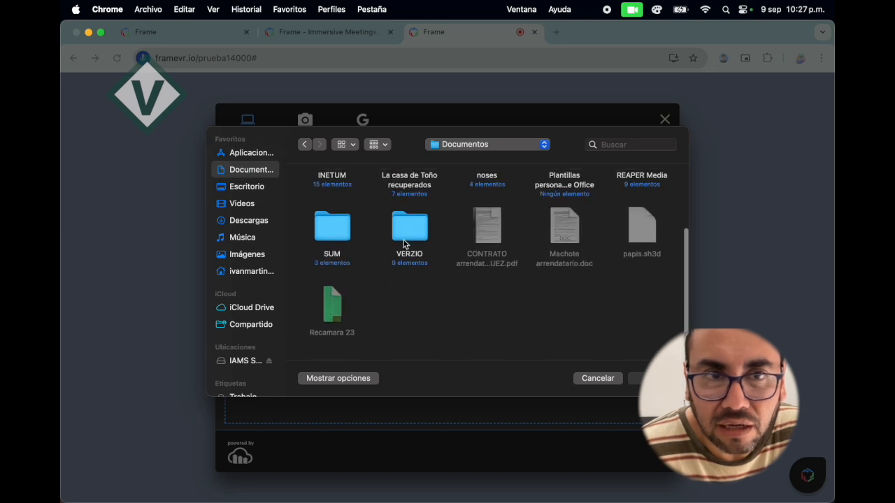
{"action": "double_click", "coordinate": [408, 222]}
{"action": "double_click", "coordinate": [410, 202]}
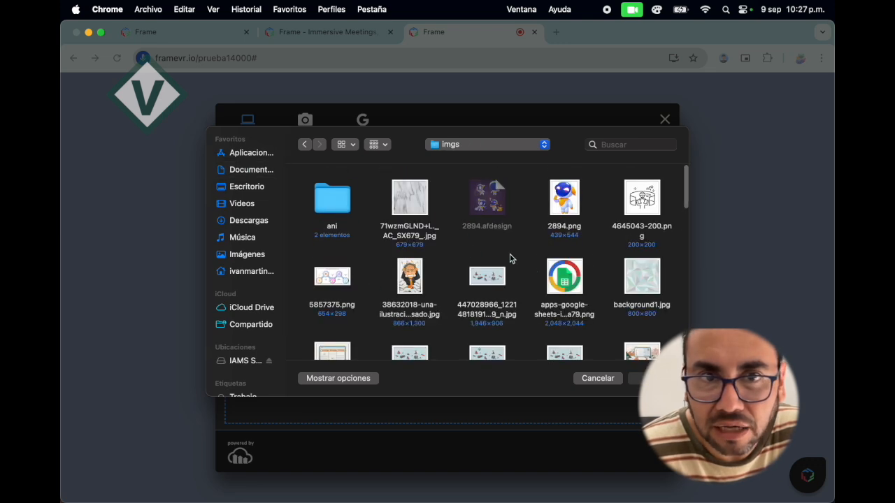
{"action": "scroll", "coordinate": [561, 297], "scroll_direction": "down", "scroll_amount": 5}
{"action": "scroll", "coordinate": [560, 297], "scroll_direction": "down", "scroll_amount": 5}
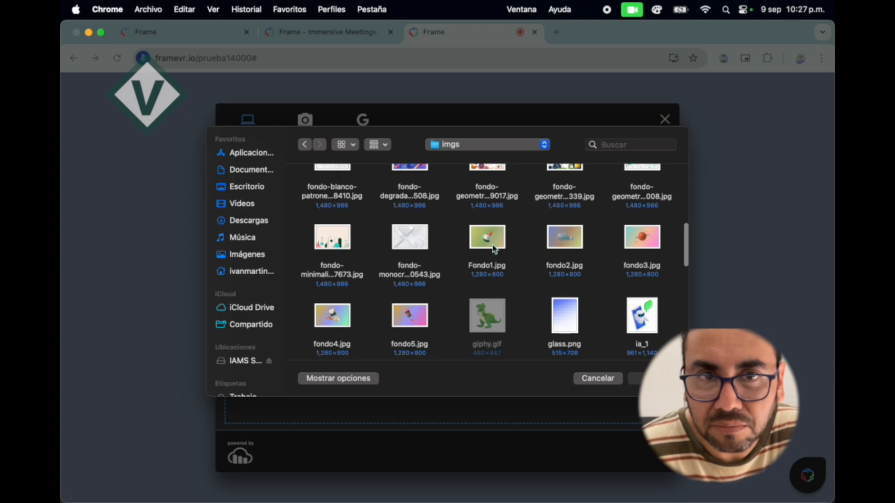
{"action": "double_click", "coordinate": [490, 246]}
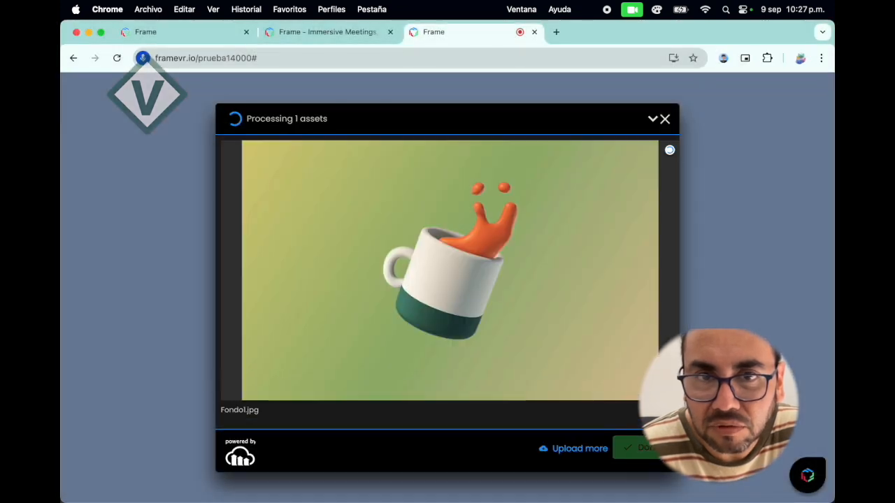
{"action": "left_click", "coordinate": [642, 453]}
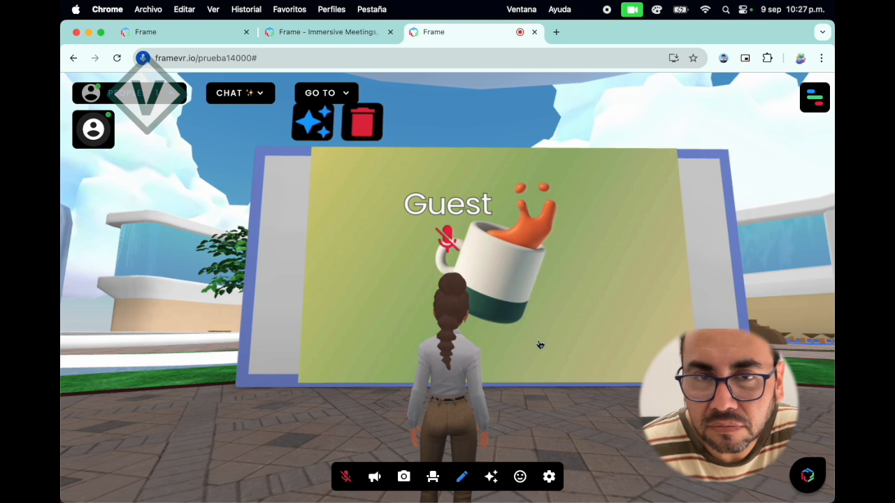
Widen the mug image on the wall panel by raising its X scale to 11.81.
{"action": "left_click", "coordinate": [608, 318]}
{"action": "scroll", "coordinate": [167, 259], "scroll_direction": "up", "scroll_amount": 5}
{"action": "scroll", "coordinate": [165, 258], "scroll_direction": "down", "scroll_amount": 6}
{"action": "scroll", "coordinate": [165, 259], "scroll_direction": "up", "scroll_amount": 3}
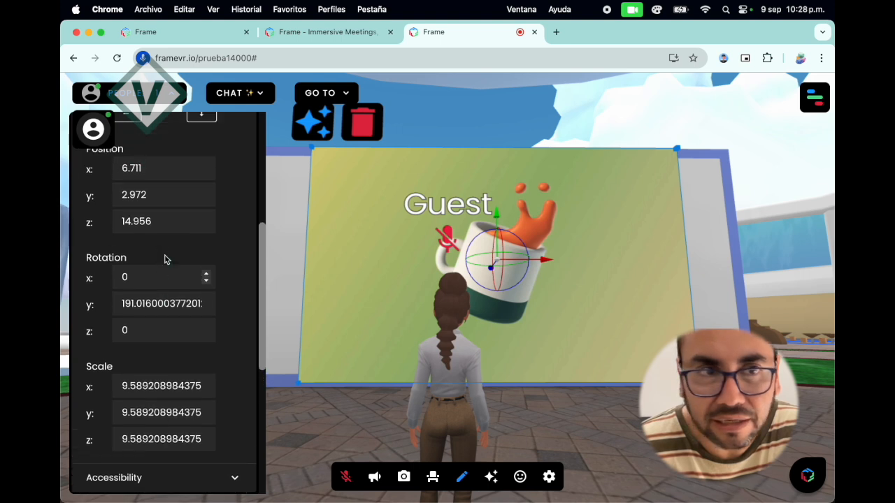
{"action": "scroll", "coordinate": [166, 260], "scroll_direction": "down", "scroll_amount": 4}
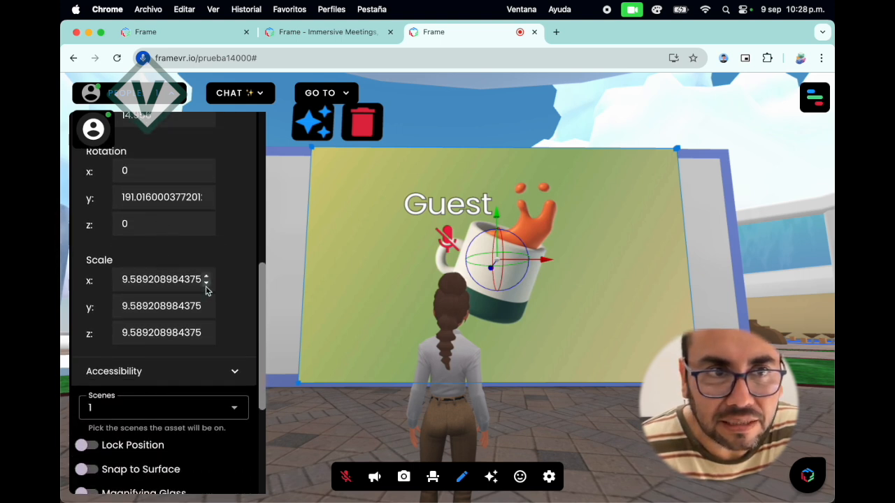
{"action": "left_click", "coordinate": [207, 277]}
{"action": "left_click", "coordinate": [206, 277]}
{"action": "left_click", "coordinate": [206, 277]}
{"action": "left_click", "coordinate": [207, 277]}
{"action": "left_click", "coordinate": [206, 279]}
{"action": "left_click", "coordinate": [206, 278]}
{"action": "left_click", "coordinate": [207, 278]}
{"action": "left_click", "coordinate": [206, 278]}
{"action": "left_click", "coordinate": [206, 279]}
{"action": "left_click", "coordinate": [206, 279]}
{"action": "left_click", "coordinate": [206, 278]}
{"action": "left_click", "coordinate": [206, 278]}
{"action": "left_click", "coordinate": [206, 278]}
{"action": "left_click", "coordinate": [206, 278]}
{"action": "left_click", "coordinate": [206, 278]}
{"action": "left_click", "coordinate": [207, 278]}
{"action": "left_click", "coordinate": [206, 279]}
{"action": "left_click", "coordinate": [207, 278]}
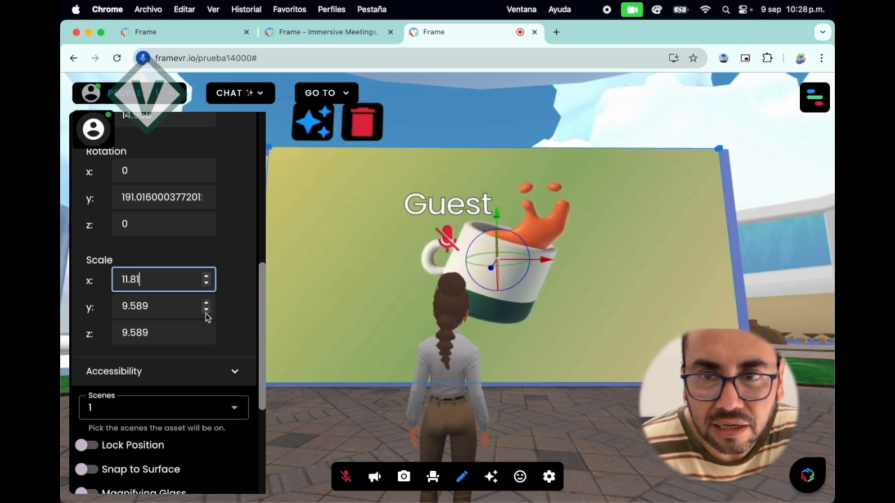
Reduce the mug image's Y scale to 9.18 and leave Edit Mode.
{"action": "left_click", "coordinate": [206, 312]}
{"action": "left_click", "coordinate": [206, 312]}
{"action": "left_click", "coordinate": [206, 311]}
{"action": "left_click", "coordinate": [207, 312]}
{"action": "left_click", "coordinate": [206, 312]}
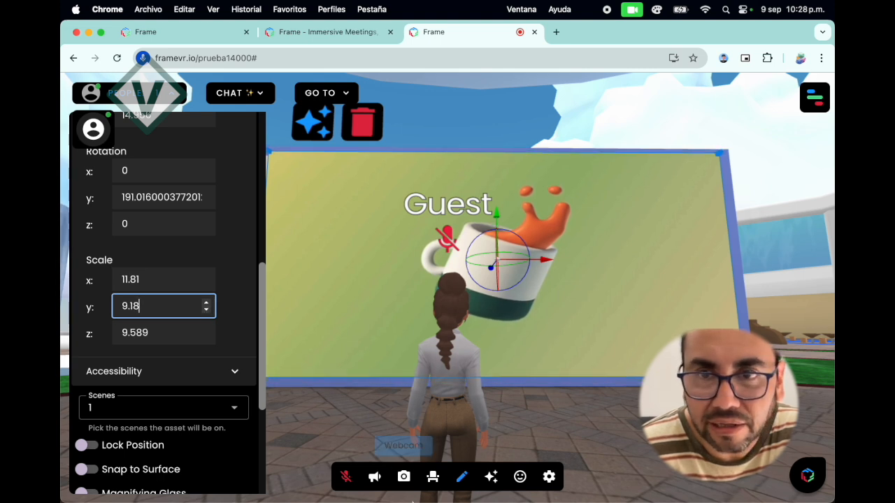
{"action": "left_click", "coordinate": [462, 477]}
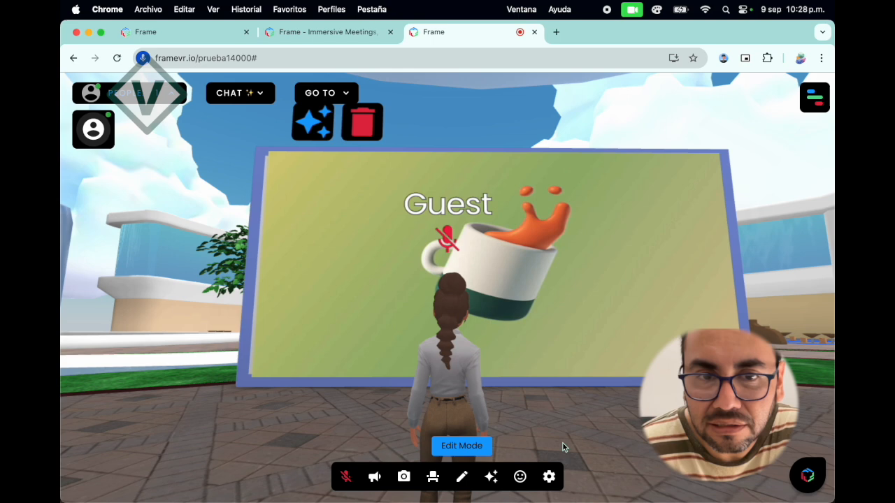
Check how the mug image fits the panel, and walk the avatar through the plaza to view the other empty walls.
{"action": "left_click_drag", "start_coordinate": [564, 446], "coordinate": [558, 465]}
{"action": "left_click_drag", "start_coordinate": [579, 420], "coordinate": [601, 416]}
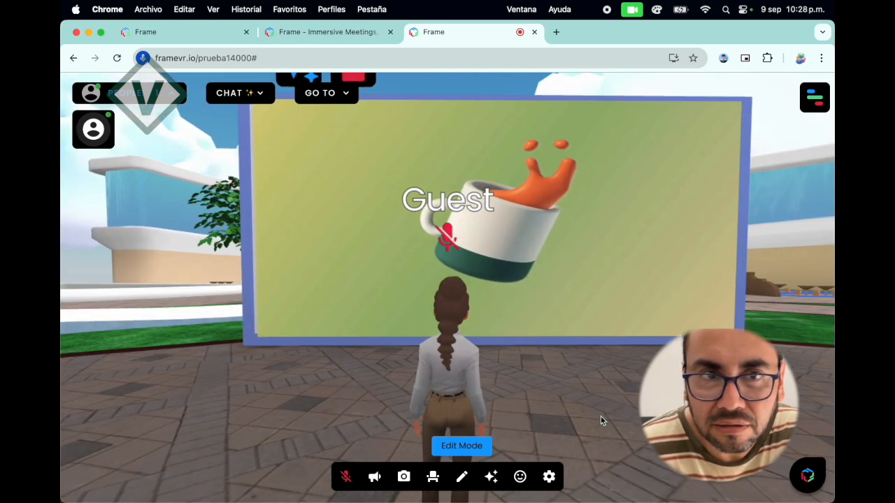
{"action": "scroll", "coordinate": [598, 413], "scroll_direction": "down", "scroll_amount": 2}
{"action": "key", "text": "Down"}
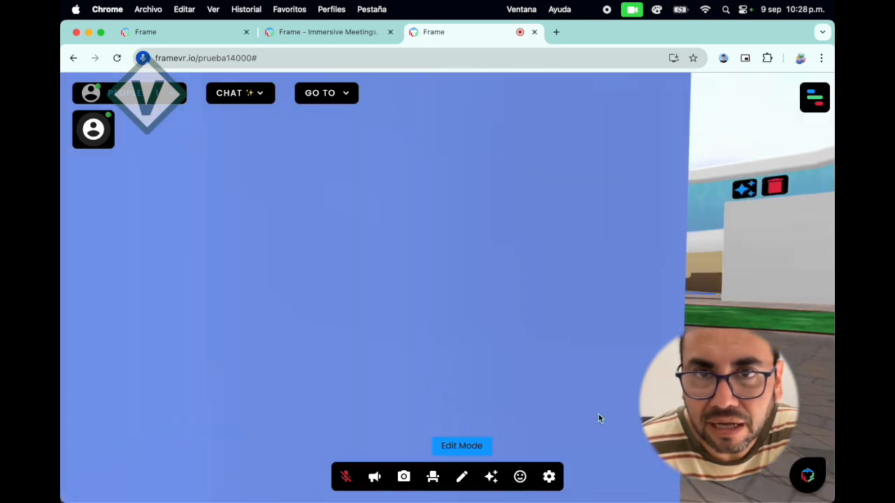
{"action": "key", "text": "Up"}
{"action": "key", "text": "Right"}
{"action": "key", "text": "Right"}
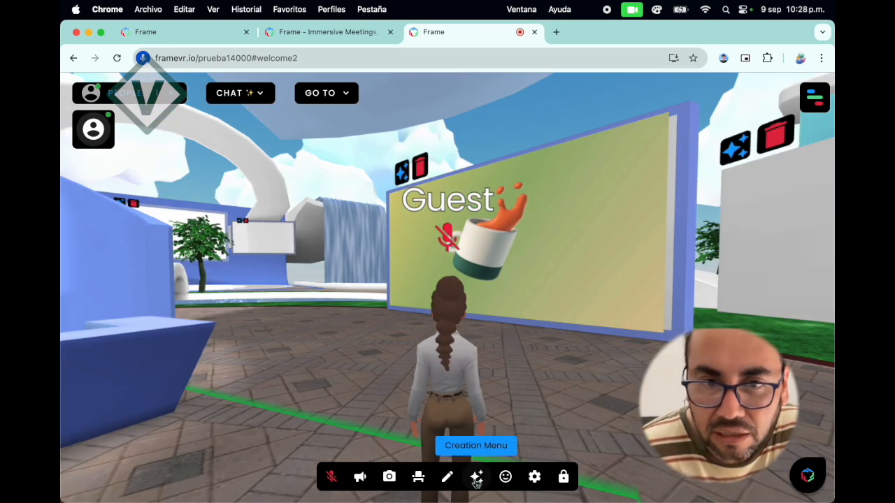
Review the AI creation options for general, image, model and skybox content, and create an NPC in the space.
{"action": "left_click", "coordinate": [476, 478]}
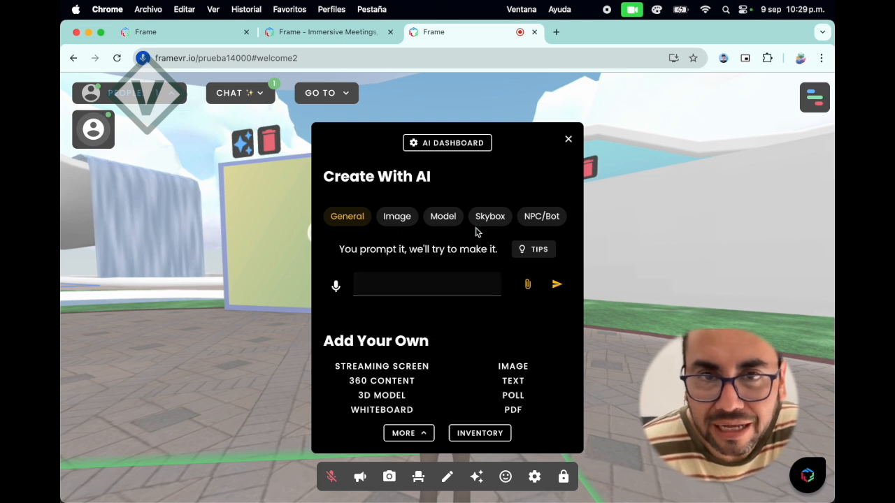
{"action": "left_click", "coordinate": [534, 249]}
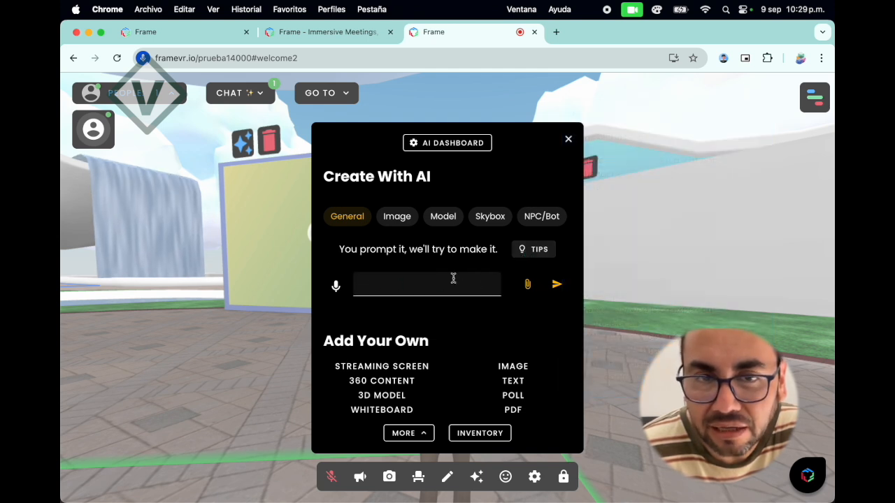
{"action": "left_click", "coordinate": [398, 219]}
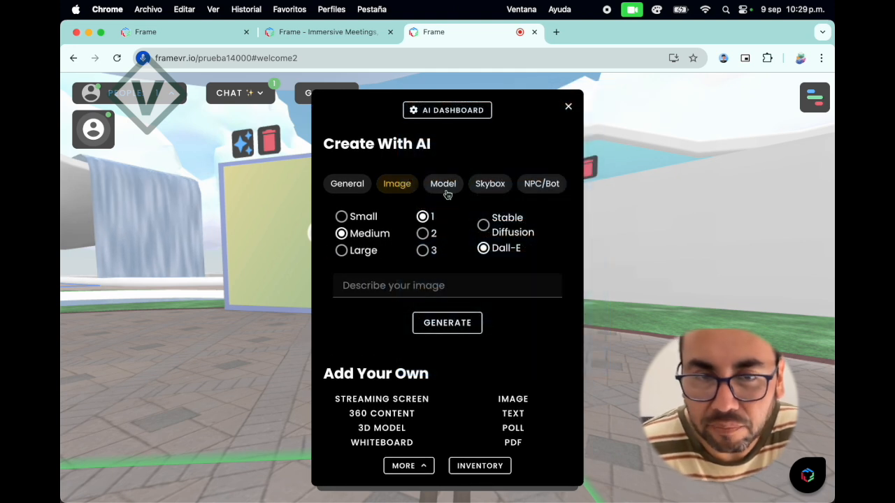
{"action": "left_click", "coordinate": [446, 186]}
{"action": "left_click", "coordinate": [491, 183]}
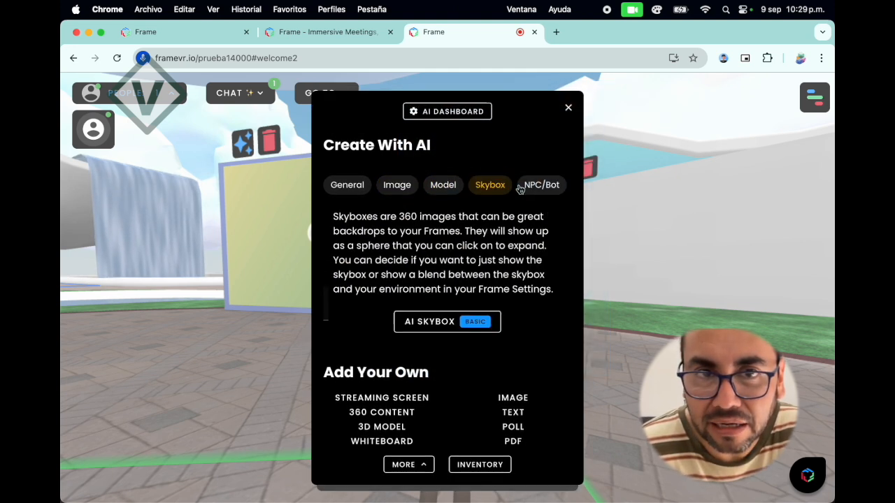
{"action": "left_click", "coordinate": [530, 185]}
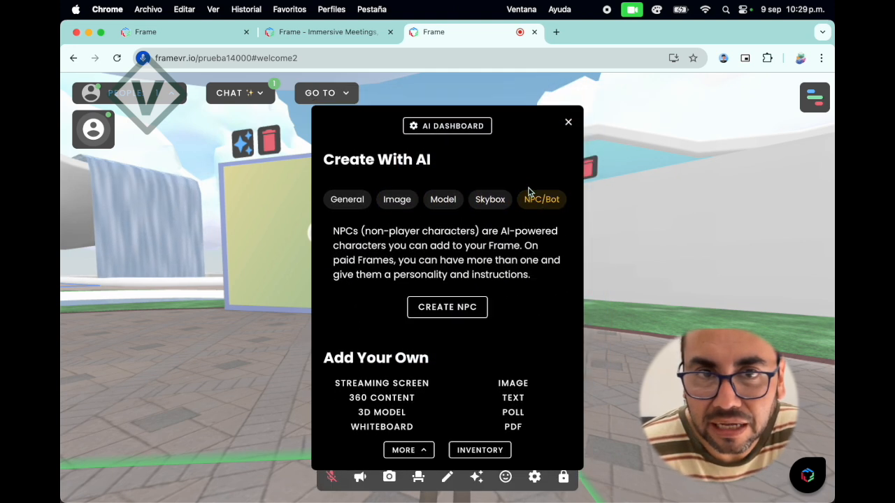
{"action": "left_click", "coordinate": [436, 309]}
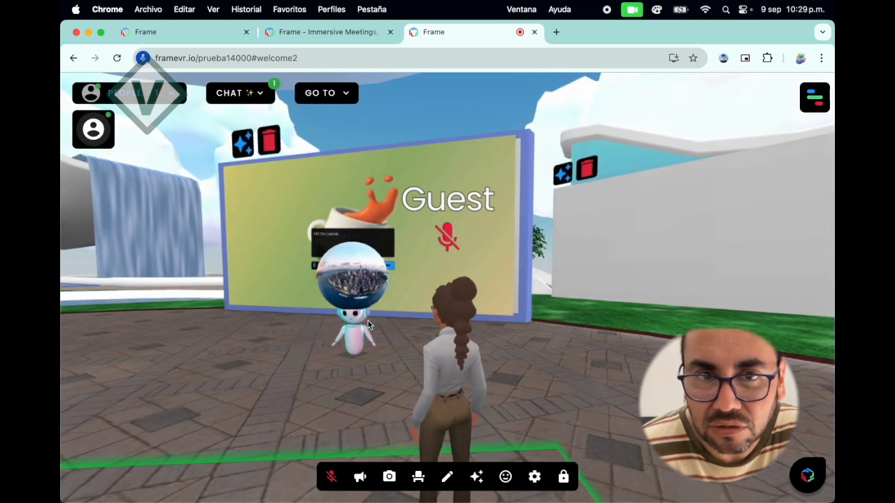
Expand the city skyline 360 sphere into the surrounding backdrop and look around the scene.
{"action": "left_click", "coordinate": [360, 285]}
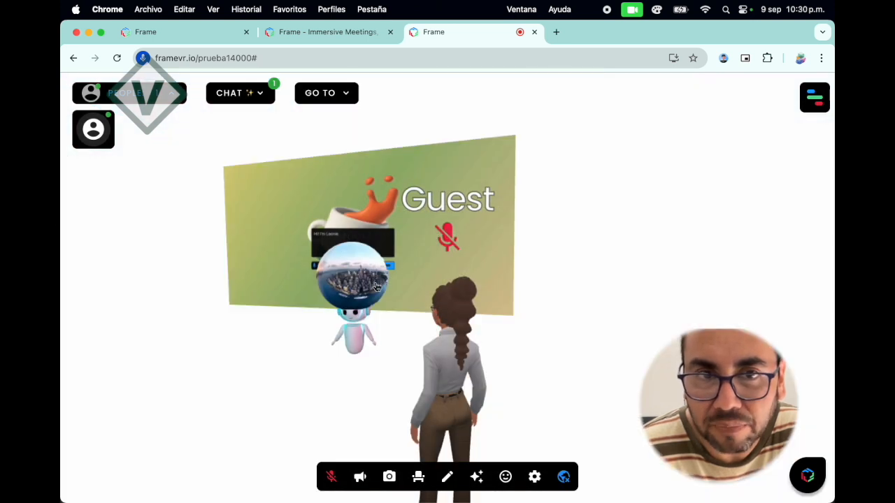
{"action": "left_click_drag", "start_coordinate": [566, 333], "coordinate": [626, 320]}
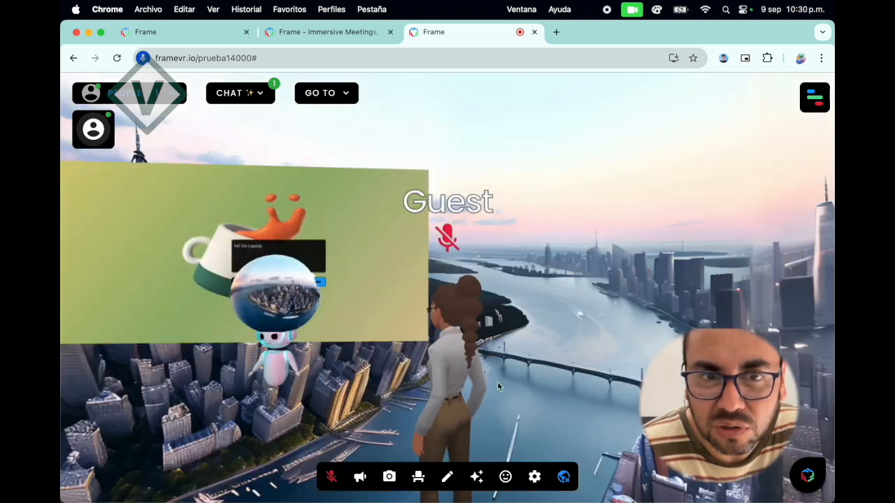
{"action": "left_click_drag", "start_coordinate": [525, 381], "coordinate": [370, 378]}
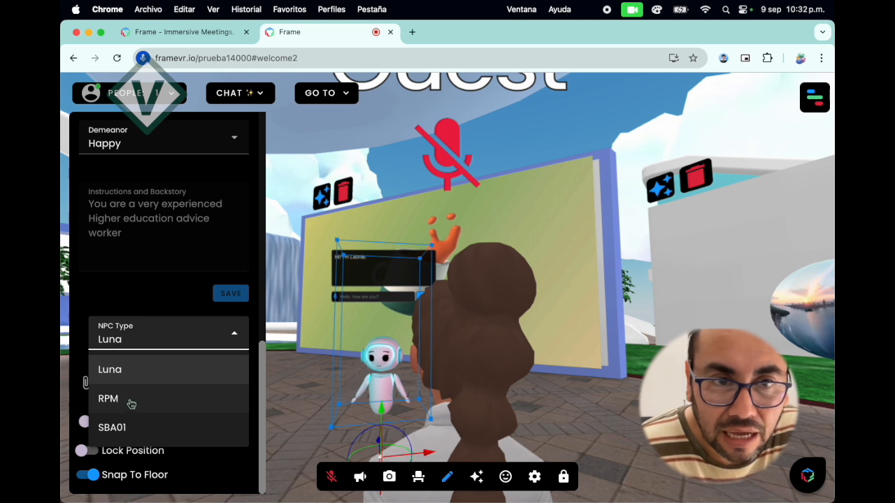
{"action": "left_click", "coordinate": [129, 400]}
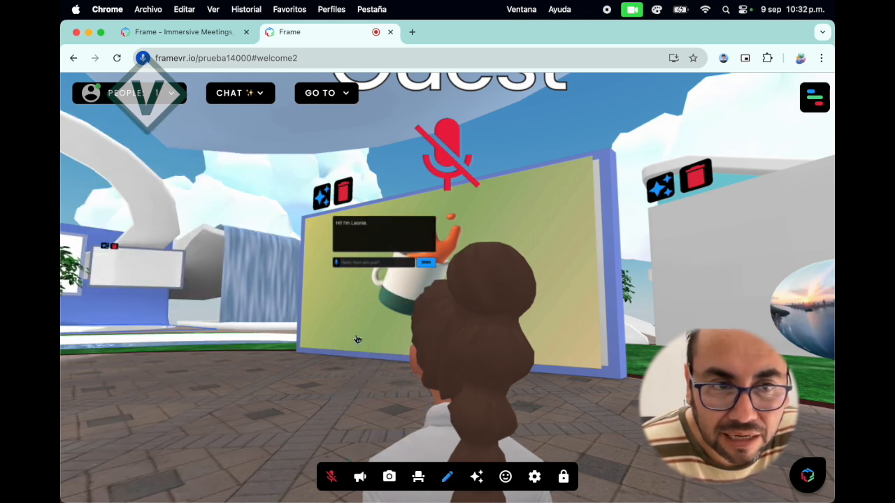
{"action": "left_click_drag", "start_coordinate": [268, 335], "coordinate": [326, 352]}
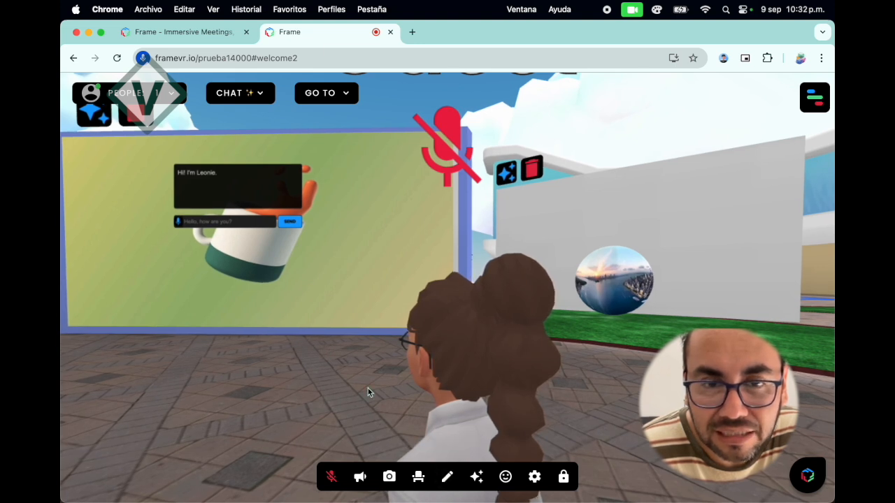
Open the NPC's properties in Edit Mode, look through the available RPM avatars, and close the avatar picker.
{"action": "left_click", "coordinate": [448, 478]}
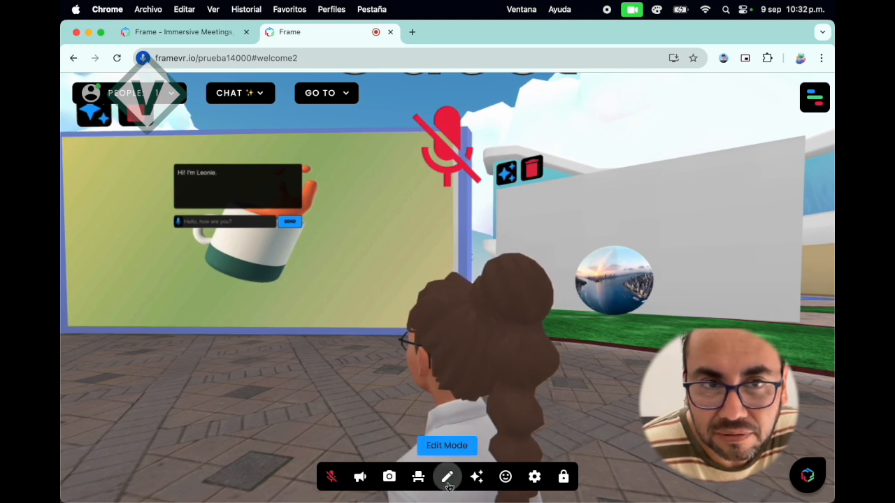
{"action": "left_click", "coordinate": [239, 203]}
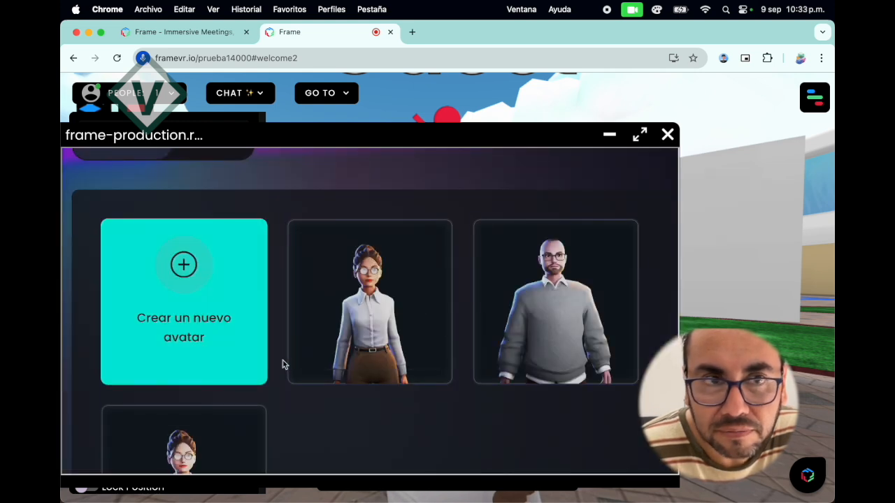
{"action": "scroll", "coordinate": [283, 364], "scroll_direction": "down", "scroll_amount": 2}
{"action": "scroll", "coordinate": [284, 364], "scroll_direction": "up", "scroll_amount": 2}
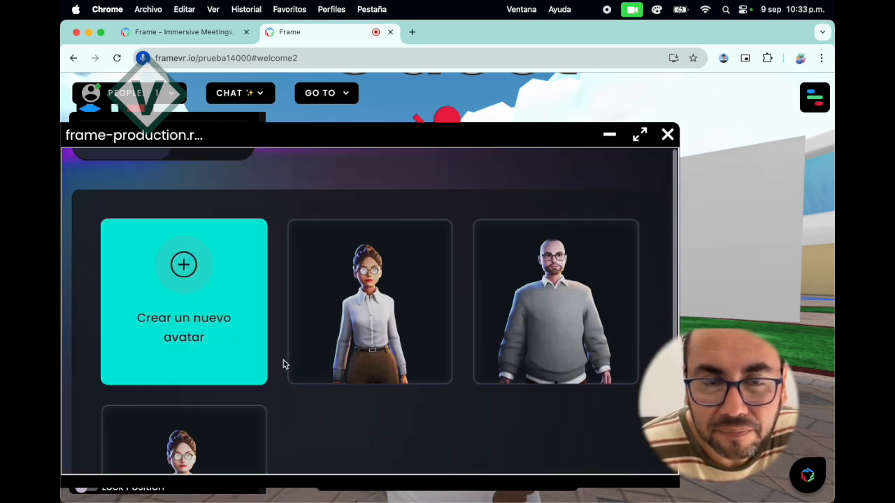
{"action": "left_click", "coordinate": [668, 135]}
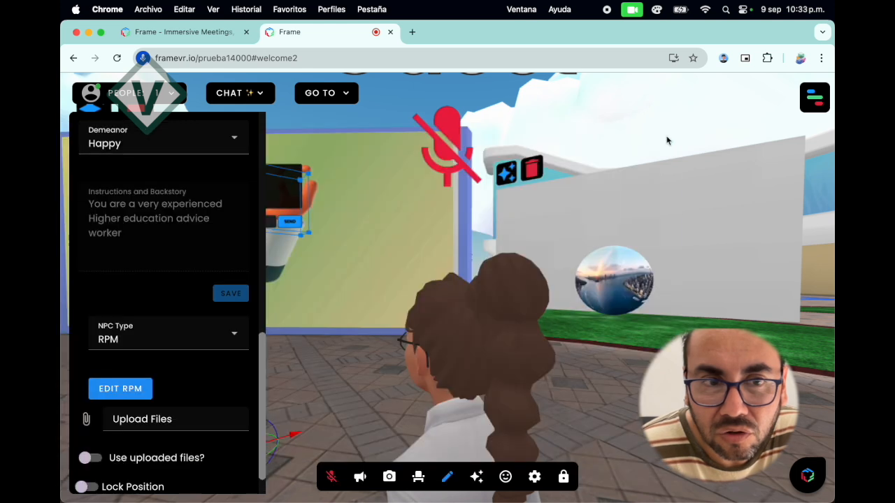
Change the NPC type to SBA01 and view the robot character from closer and to the side.
{"action": "left_click", "coordinate": [236, 337]}
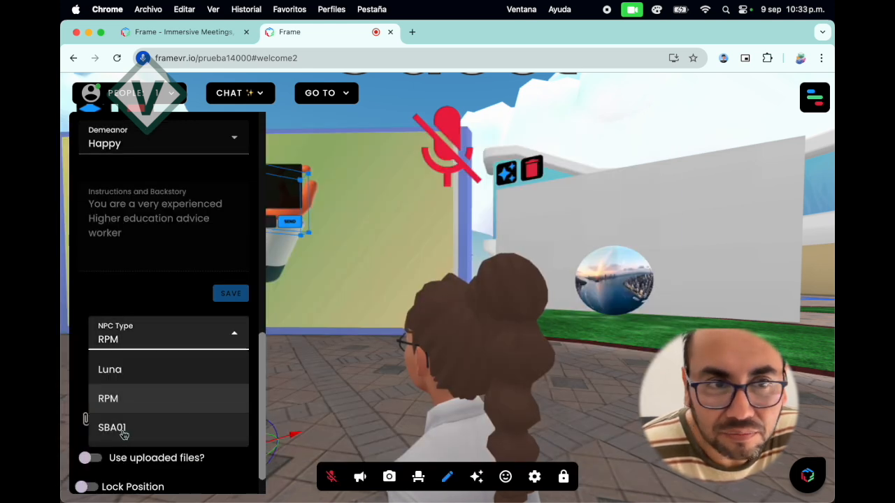
{"action": "left_click", "coordinate": [112, 428]}
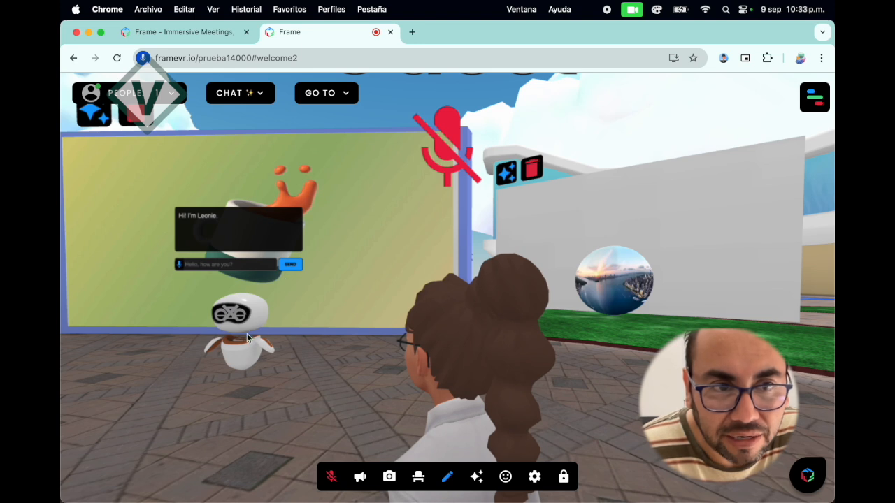
{"action": "scroll", "coordinate": [255, 336], "scroll_direction": "down", "scroll_amount": 5}
{"action": "scroll", "coordinate": [270, 334], "scroll_direction": "up", "scroll_amount": 5}
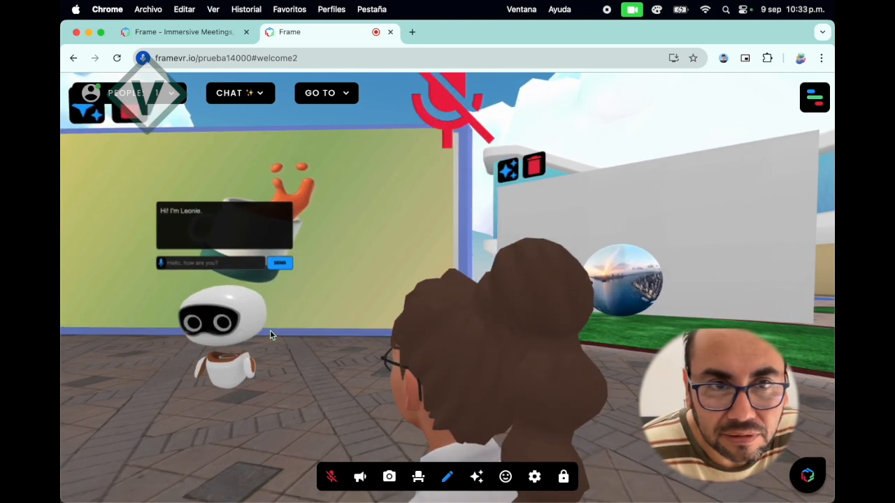
{"action": "left_click_drag", "start_coordinate": [146, 365], "coordinate": [112, 372]}
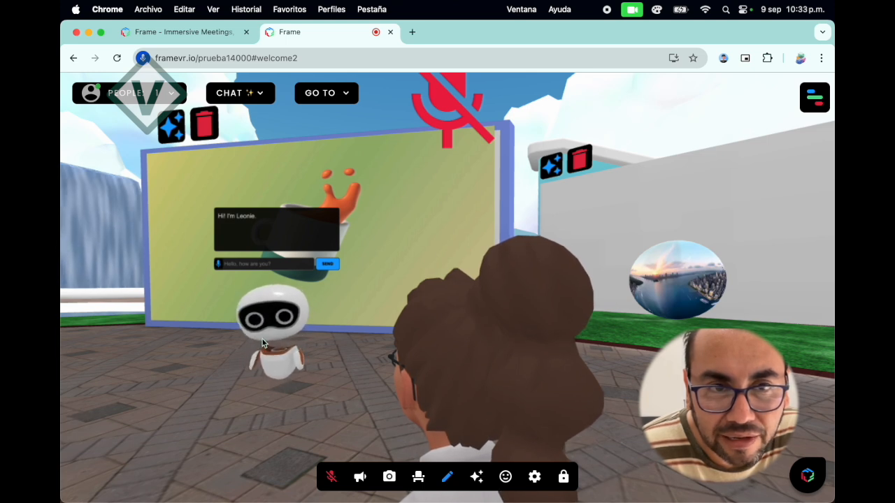
Add a whiteboard to the space and walk the avatar around to its front side.
{"action": "left_click", "coordinate": [477, 477]}
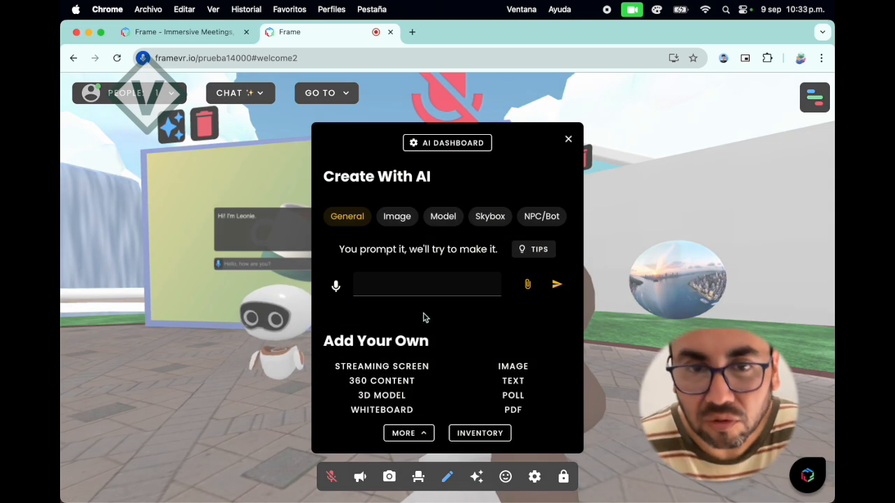
{"action": "left_click", "coordinate": [395, 411]}
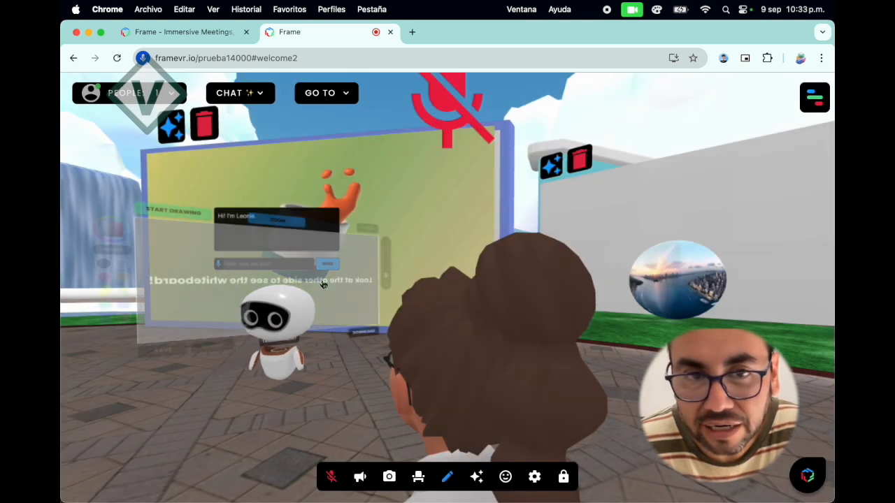
{"action": "scroll", "coordinate": [332, 308], "scroll_direction": "down", "scroll_amount": 3}
{"action": "scroll", "coordinate": [332, 308], "scroll_direction": "up", "scroll_amount": 3}
{"action": "key", "text": "w"}
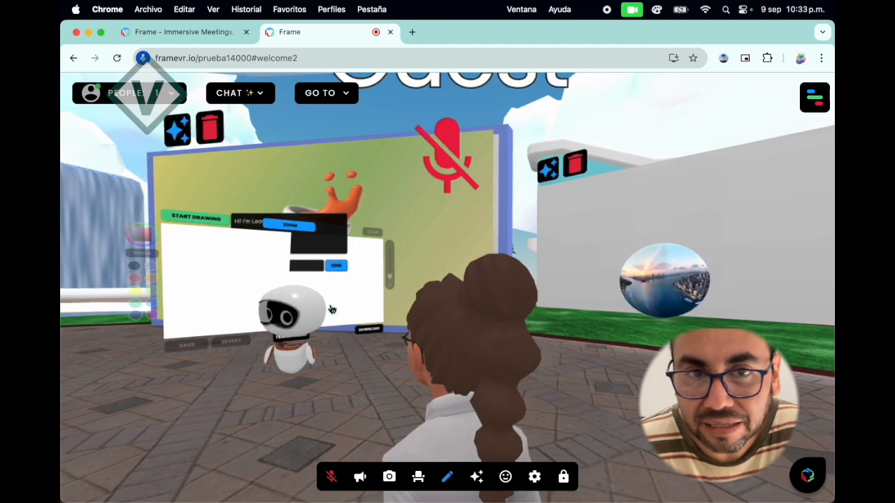
{"action": "key", "text": "w"}
{"action": "key", "text": "a"}
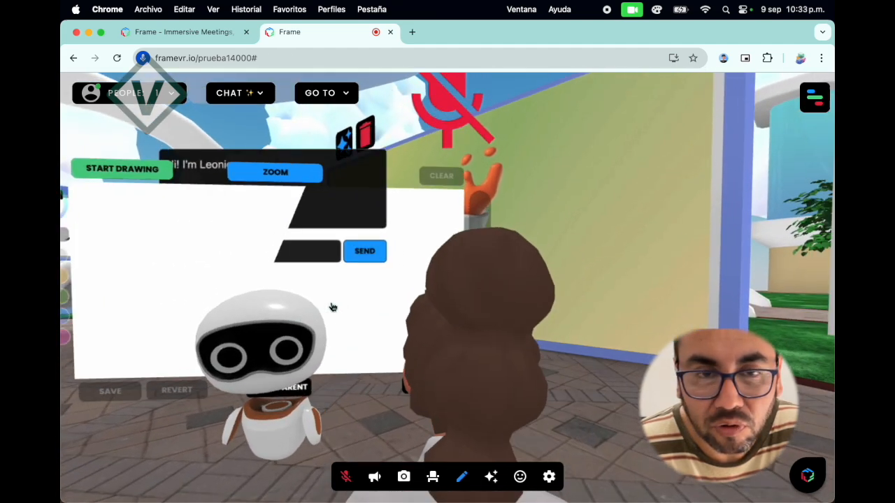
{"action": "key", "text": "s"}
{"action": "key", "text": "s"}
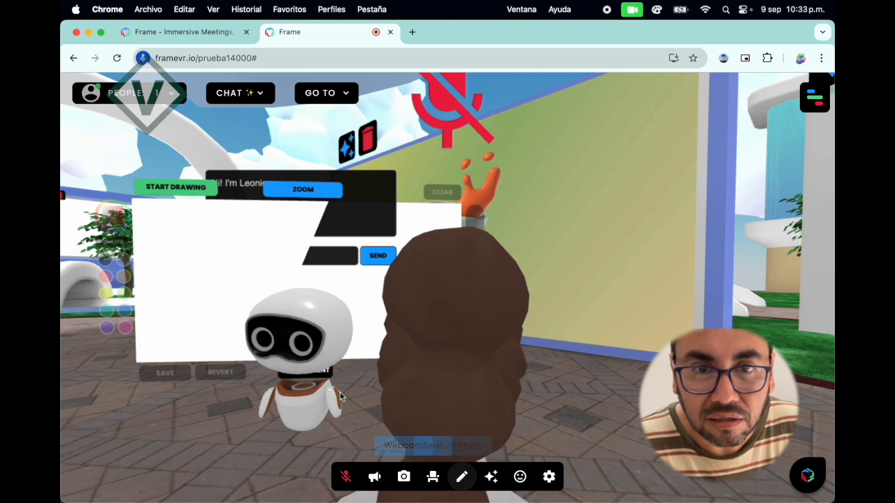
Select the robot NPC standing in front of the whiteboard in Edit Mode and delete it.
{"action": "left_click", "coordinate": [466, 479]}
{"action": "left_click", "coordinate": [305, 410]}
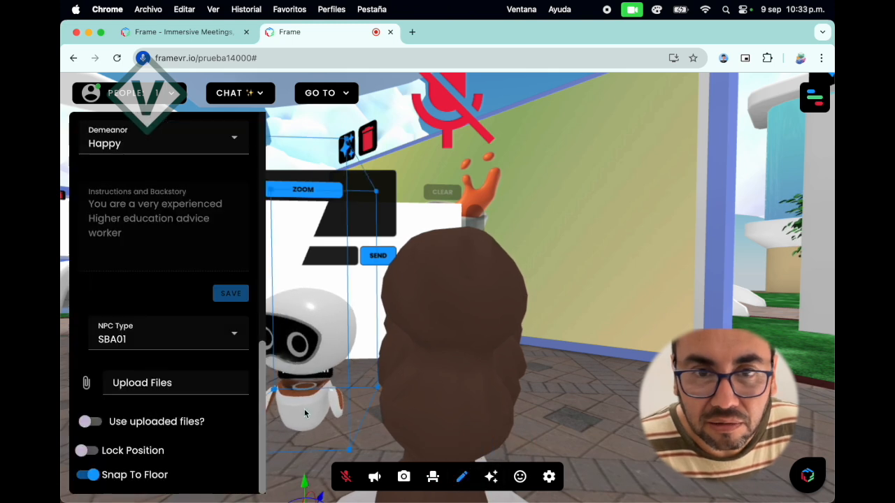
{"action": "scroll", "coordinate": [201, 317], "scroll_direction": "up", "scroll_amount": 5}
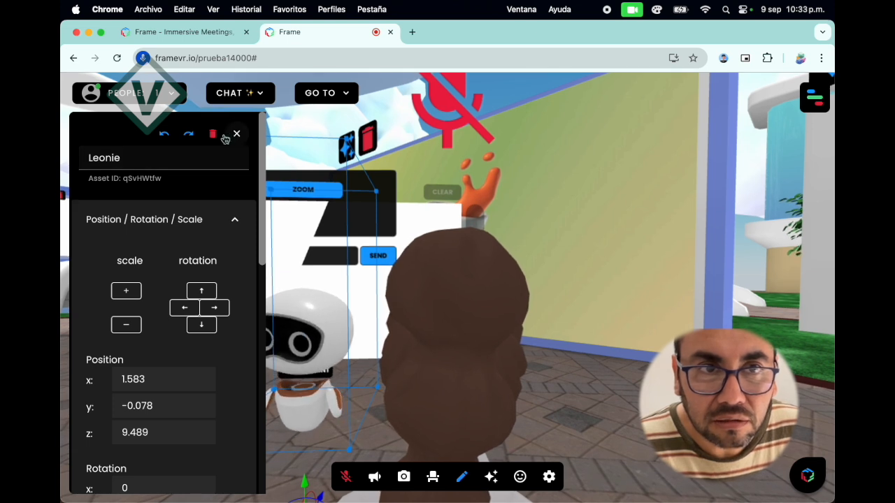
{"action": "left_click", "coordinate": [212, 133]}
{"action": "left_click", "coordinate": [228, 133]}
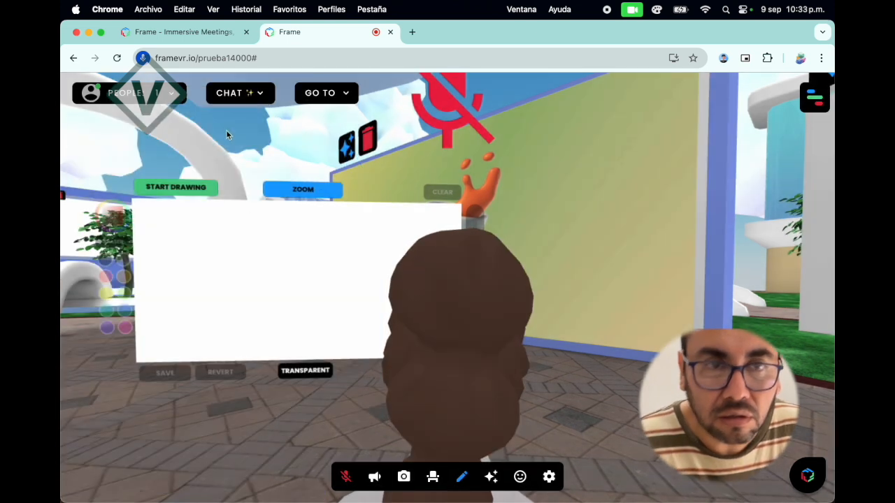
Switch the camera to first-person mode and move until the whiteboard is seen straight on.
{"action": "left_click", "coordinate": [548, 481]}
{"action": "left_click", "coordinate": [601, 265]}
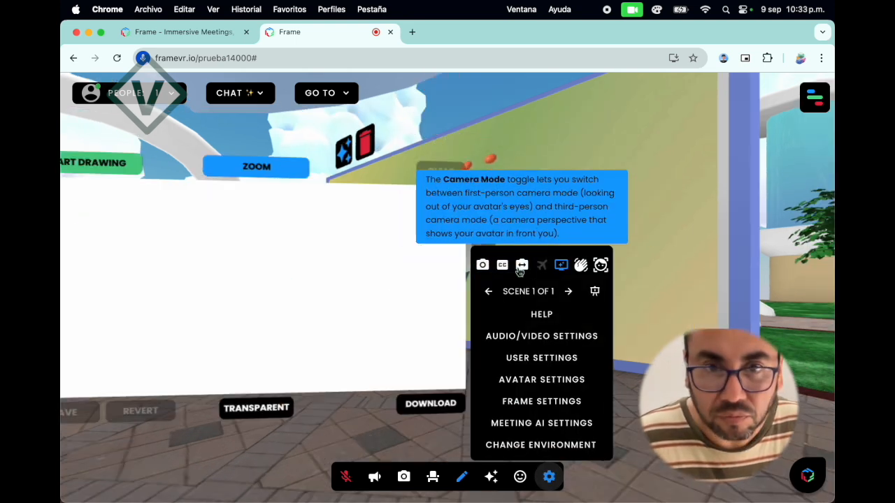
{"action": "key", "text": "Left"}
{"action": "key", "text": "Left"}
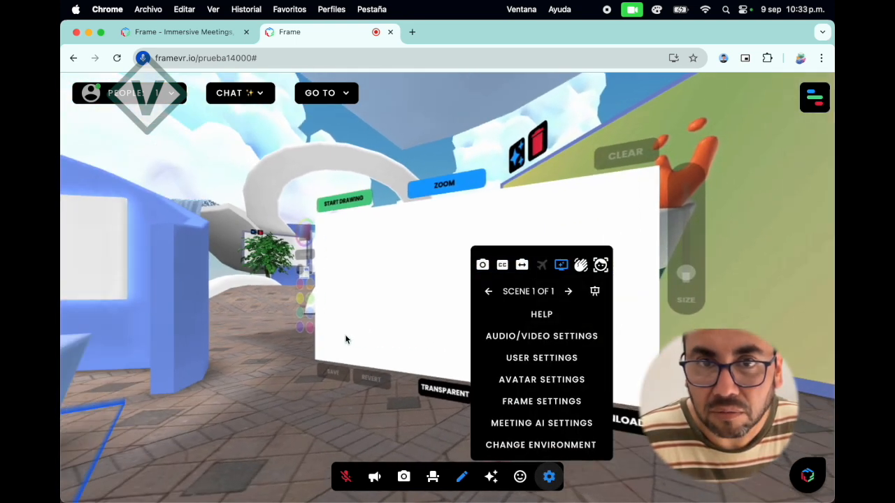
{"action": "left_click", "coordinate": [551, 470]}
{"action": "key", "text": "Left"}
{"action": "key", "text": "Left"}
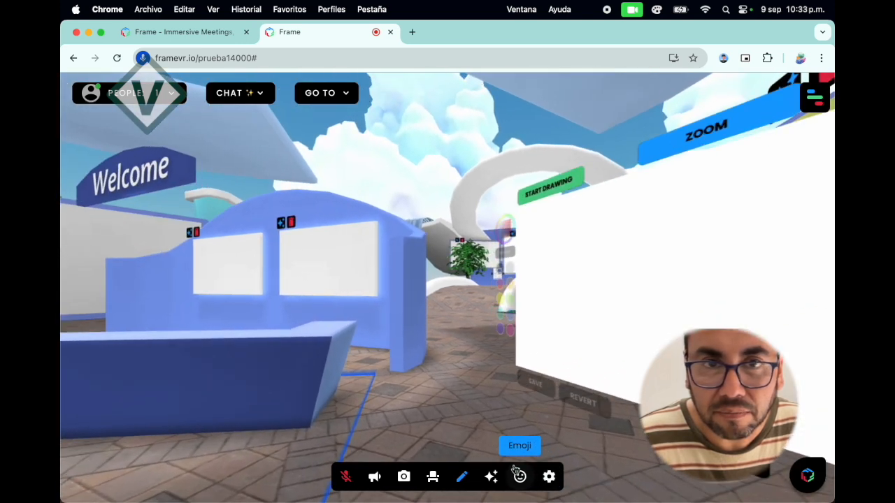
{"action": "key", "text": "Right"}
{"action": "key", "text": "Down"}
{"action": "key", "text": "Up"}
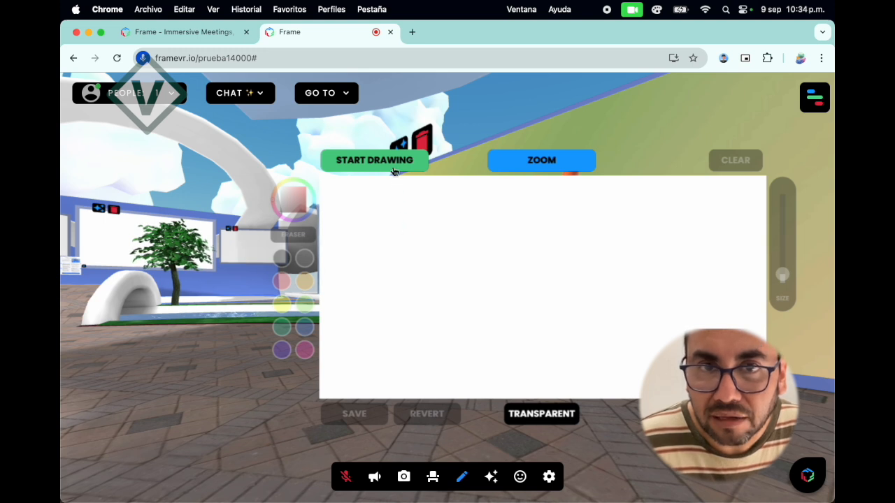
Leave Edit Mode, try freehand drawing on the whiteboard in black and in thin and thick green strokes, and clear the board.
{"action": "left_click", "coordinate": [411, 236]}
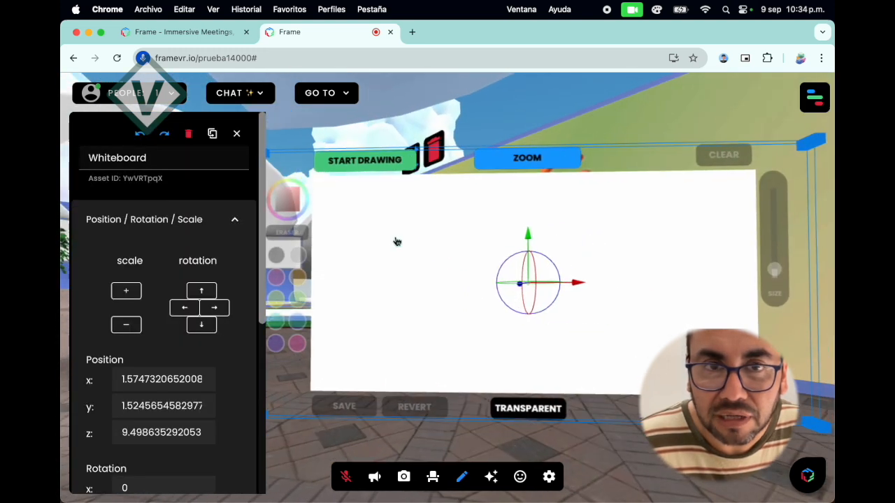
{"action": "left_click", "coordinate": [462, 475]}
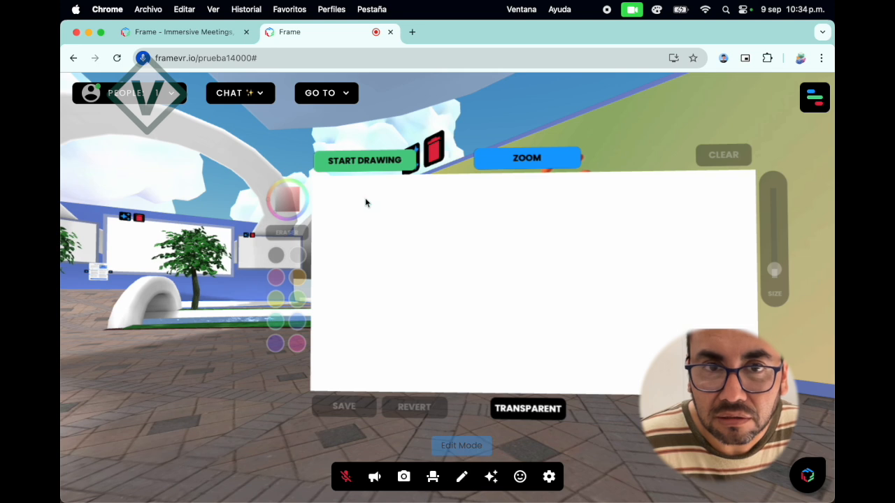
{"action": "left_click", "coordinate": [375, 167]}
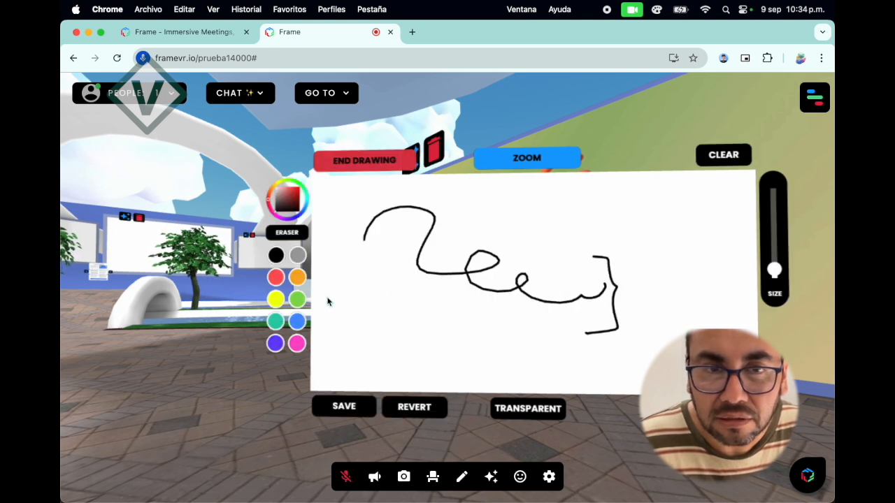
{"action": "left_click", "coordinate": [297, 301]}
{"action": "left_click_drag", "start_coordinate": [418, 300], "coordinate": [491, 236]}
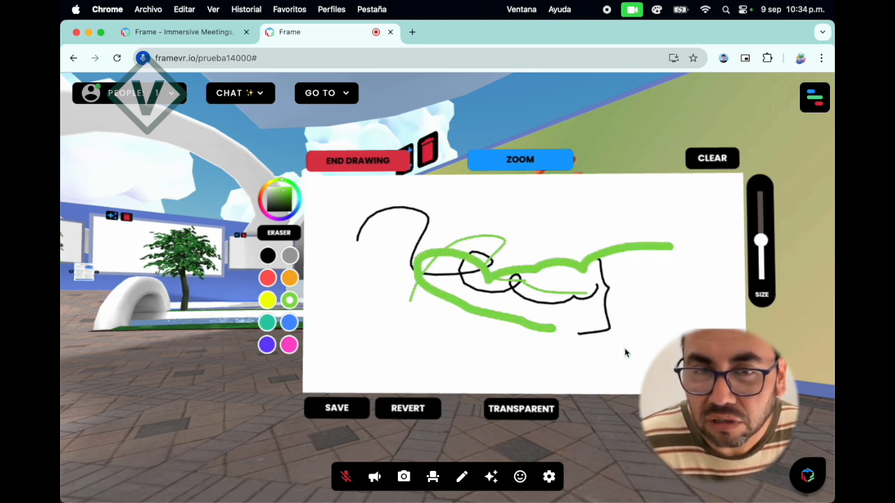
{"action": "left_click", "coordinate": [711, 158]}
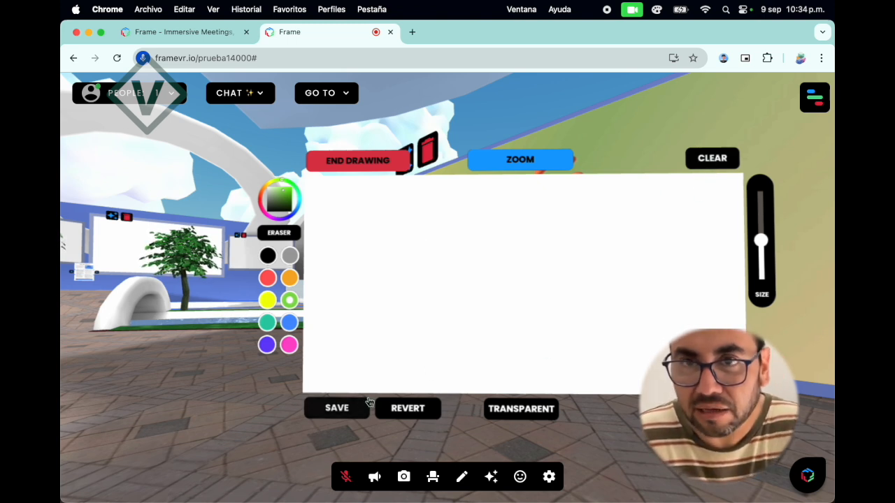
Return to Edit Mode and review the additional content types that can be added, from audio to seats.
{"action": "left_click", "coordinate": [461, 479]}
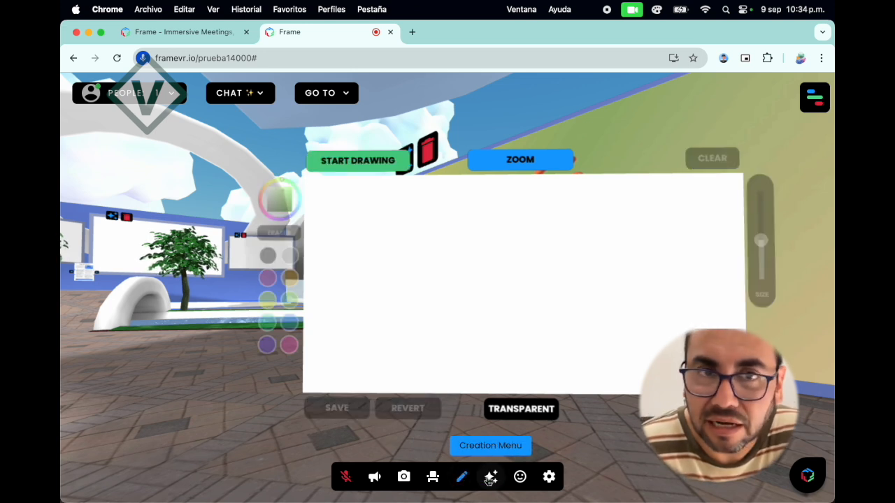
{"action": "left_click", "coordinate": [491, 481]}
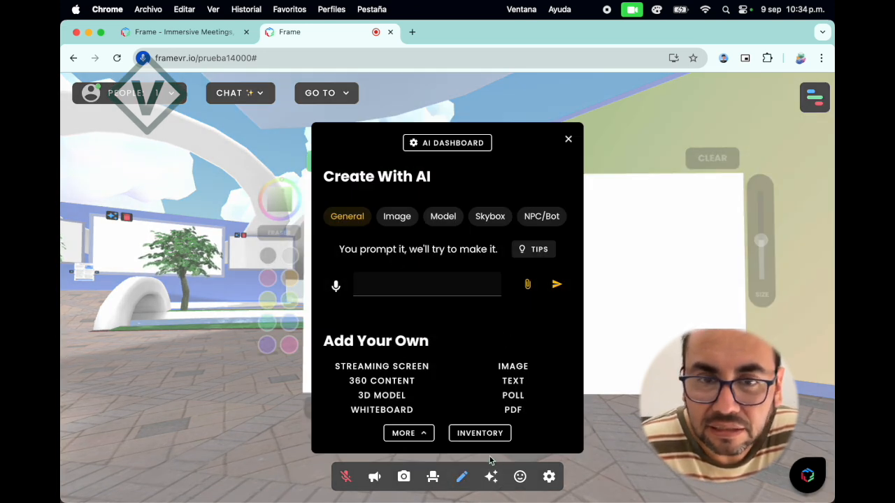
{"action": "left_click", "coordinate": [421, 438]}
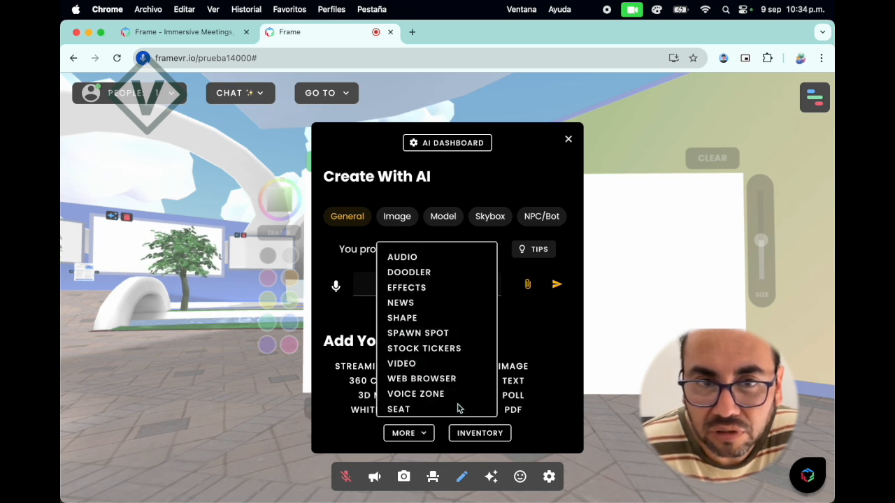
{"action": "left_click", "coordinate": [330, 427]}
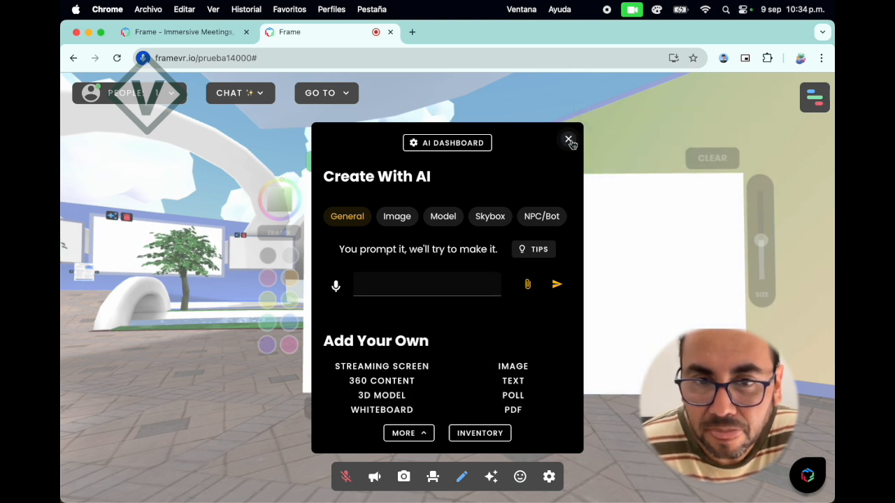
{"action": "left_click", "coordinate": [569, 141]}
Look over the emoji choices and examine the quick settings for webcam, closed captions and camera mode.
{"action": "left_click", "coordinate": [521, 477]}
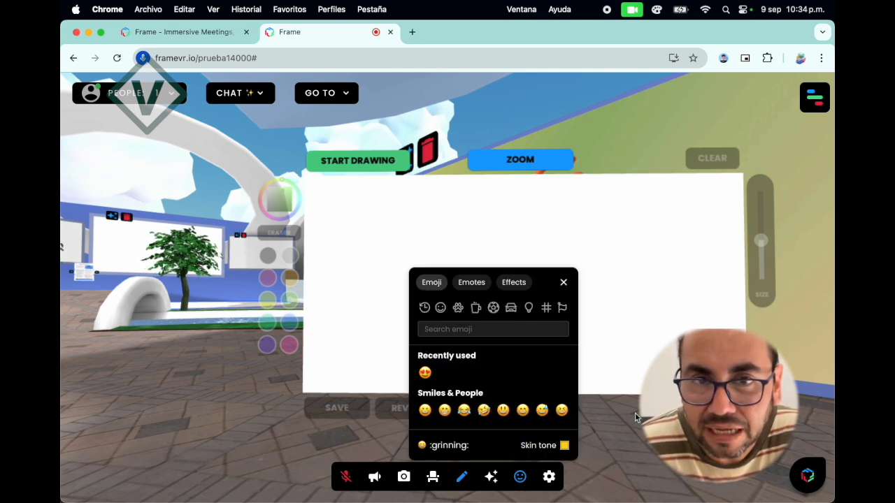
{"action": "left_click", "coordinate": [520, 477]}
{"action": "left_click", "coordinate": [549, 477]}
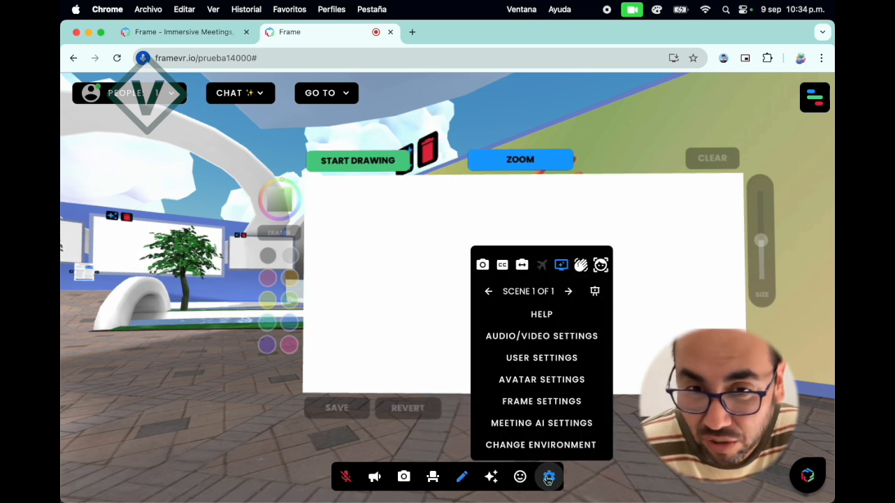
{"action": "left_click", "coordinate": [483, 271]}
{"action": "left_click", "coordinate": [483, 272]}
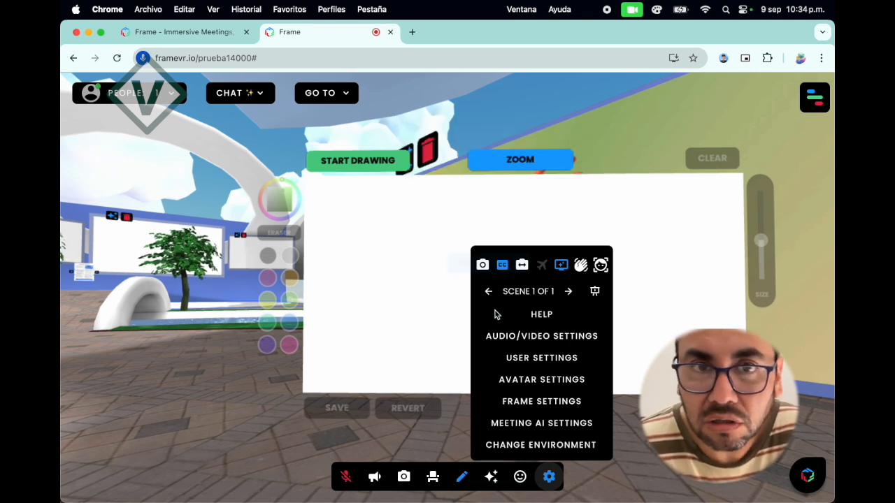
{"action": "left_click", "coordinate": [523, 267]}
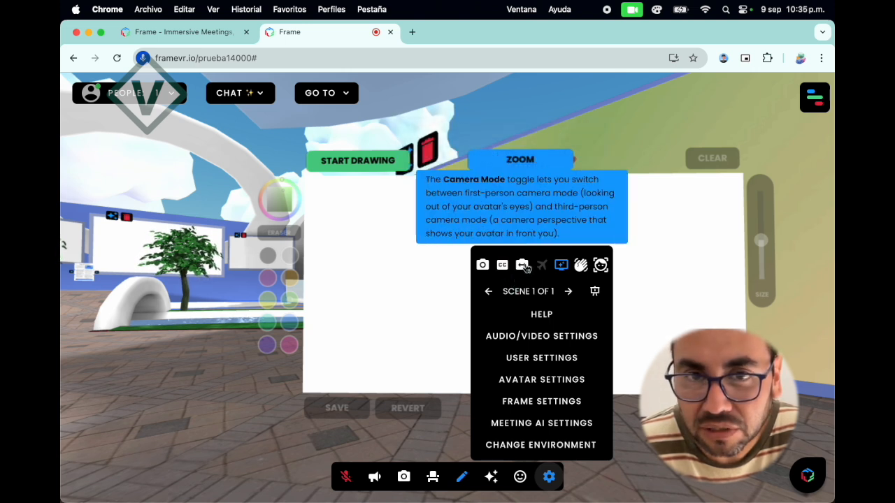